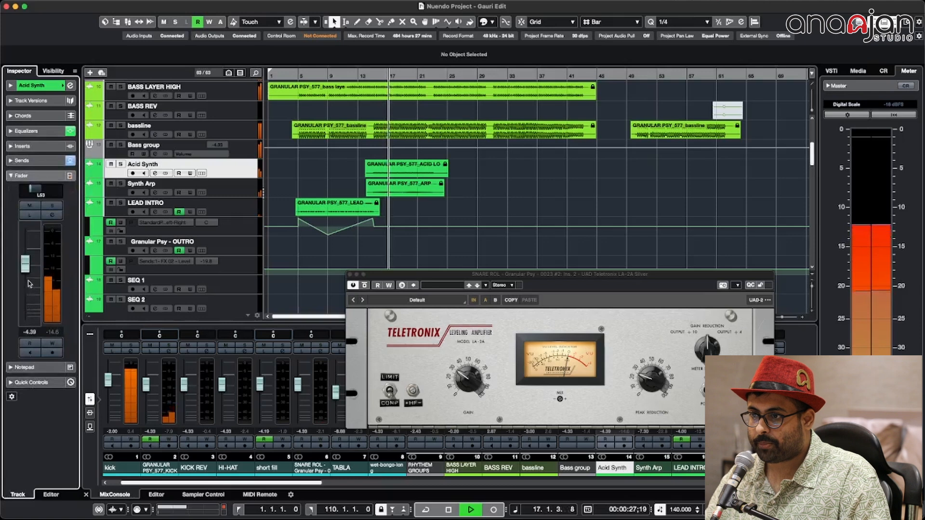
- Raise the Acid Synth channel fader to -1.78 dB during playback and stop the transport
{"action": "left_click_drag", "start_coordinate": [26, 264], "coordinate": [28, 263]}
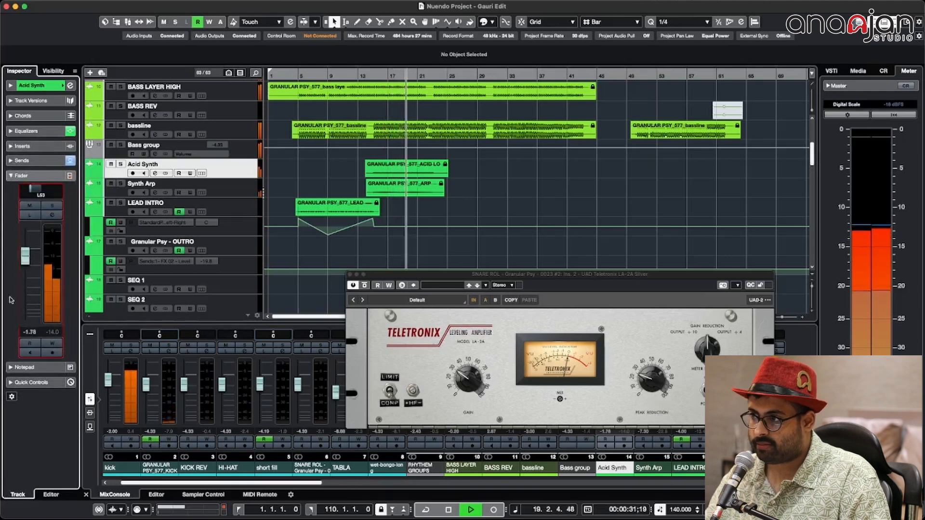
{"action": "key", "text": "space"}
- Solo the Synth Arp track and play it from the start of its clip
{"action": "left_click", "coordinate": [218, 190]}
{"action": "key", "text": "s"}
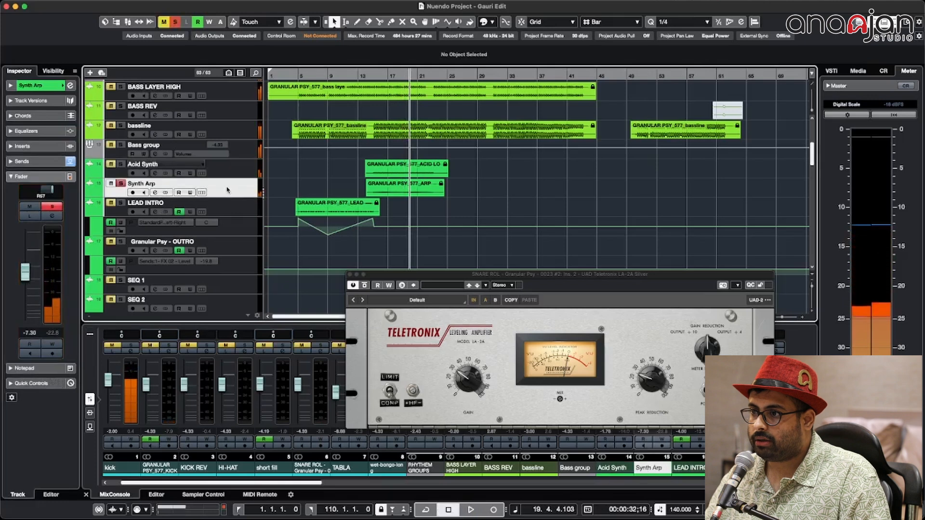
{"action": "left_click_drag", "start_coordinate": [367, 77], "coordinate": [368, 77]}
{"action": "key", "text": "space"}
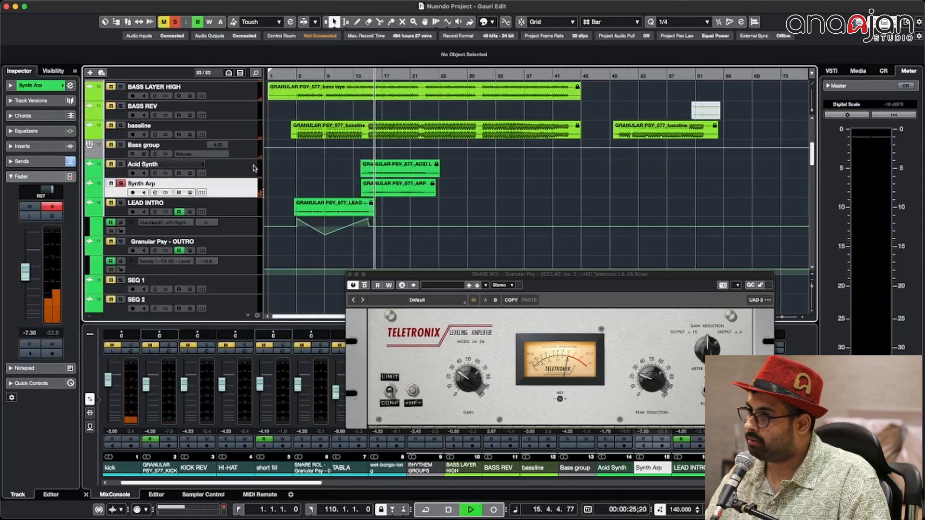
- Solo Acid Synth together with Synth Arp and play both from the start of their clips
{"action": "left_click", "coordinate": [224, 172]}
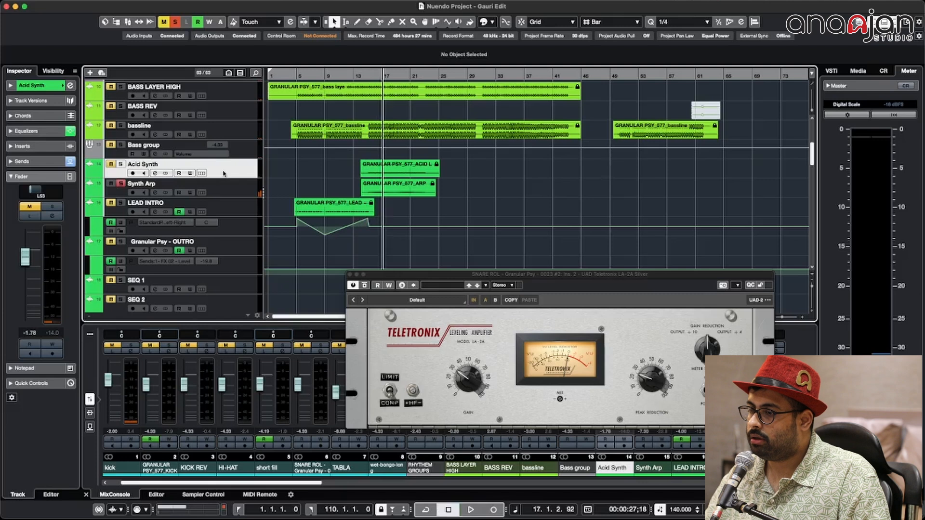
{"action": "left_click", "coordinate": [233, 185]}
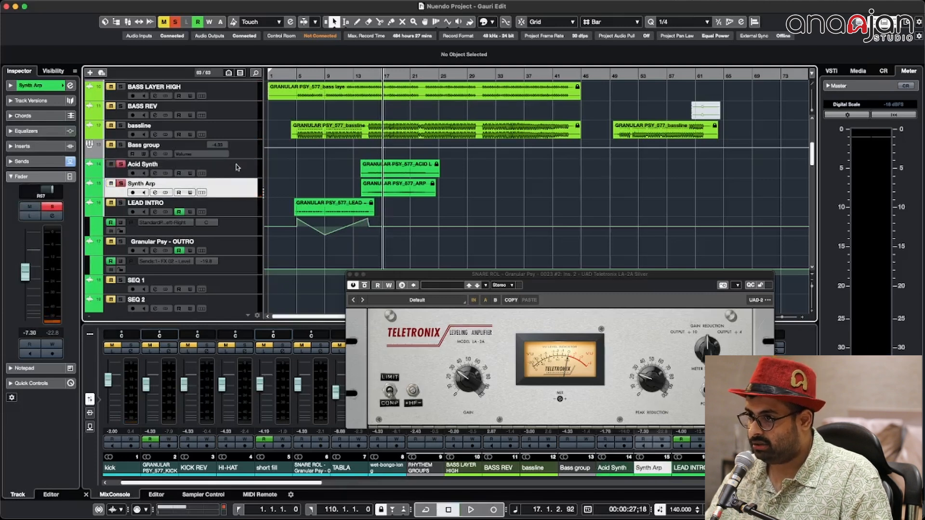
{"action": "left_click", "coordinate": [231, 168]}
{"action": "left_click", "coordinate": [245, 192]}
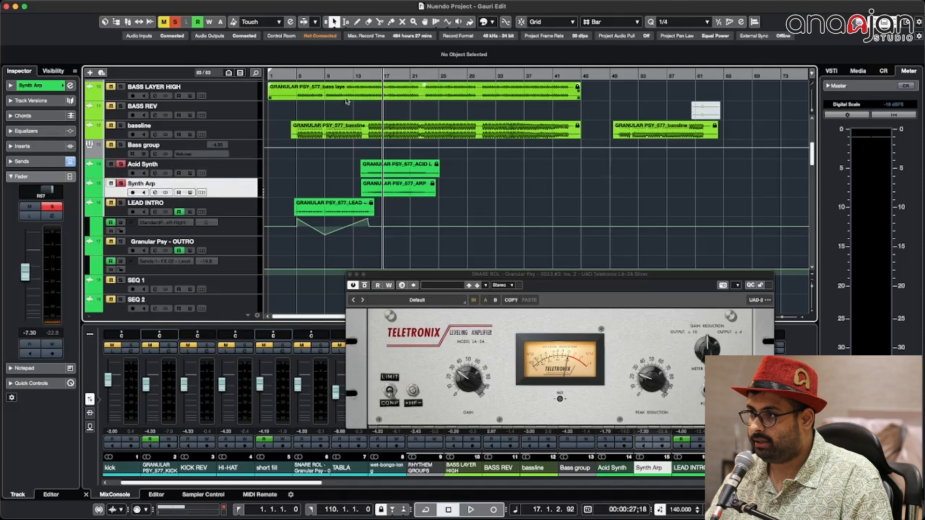
{"action": "left_click", "coordinate": [361, 77]}
{"action": "key", "text": "space"}
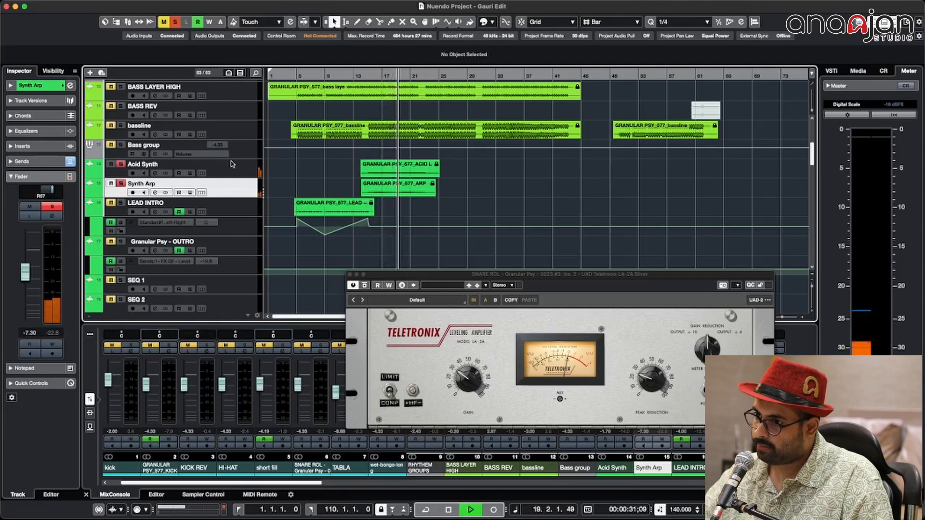
- Raise the Synth Arp channel fader to -4.88 dB while listening, and stop playback
{"action": "left_click_drag", "start_coordinate": [26, 269], "coordinate": [26, 262]}
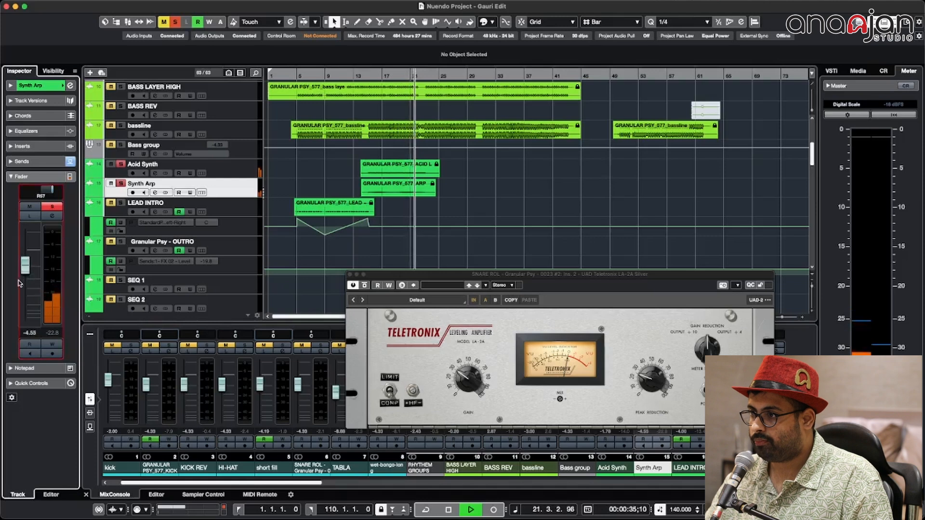
{"action": "key", "text": "space"}
- Play from the start of the LEAD INTRO clip with all solos cleared, and solo only the LEAD INTRO track
{"action": "left_click", "coordinate": [300, 73]}
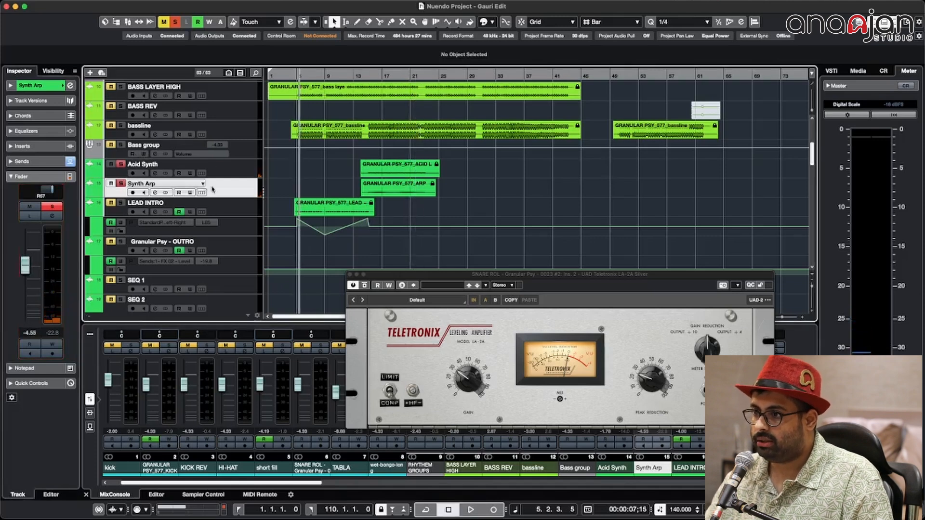
{"action": "left_click", "coordinate": [226, 203]}
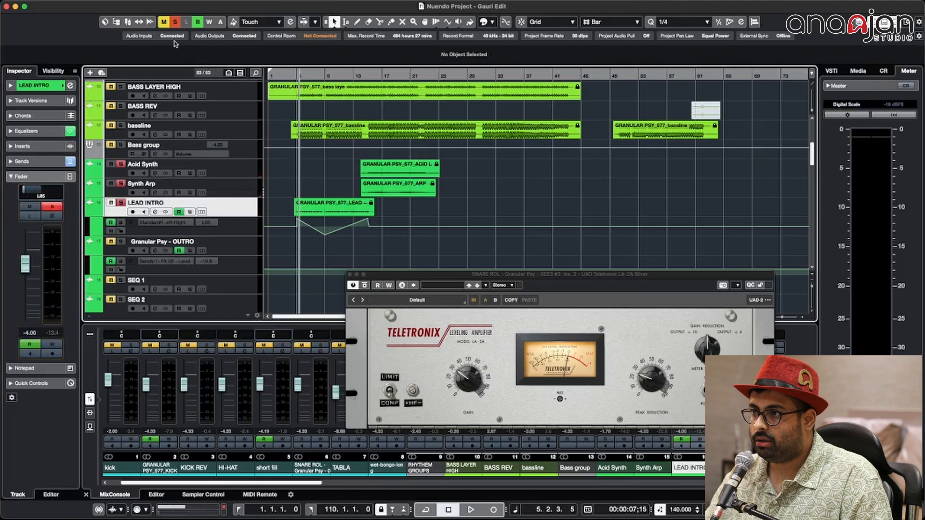
{"action": "left_click", "coordinate": [174, 24]}
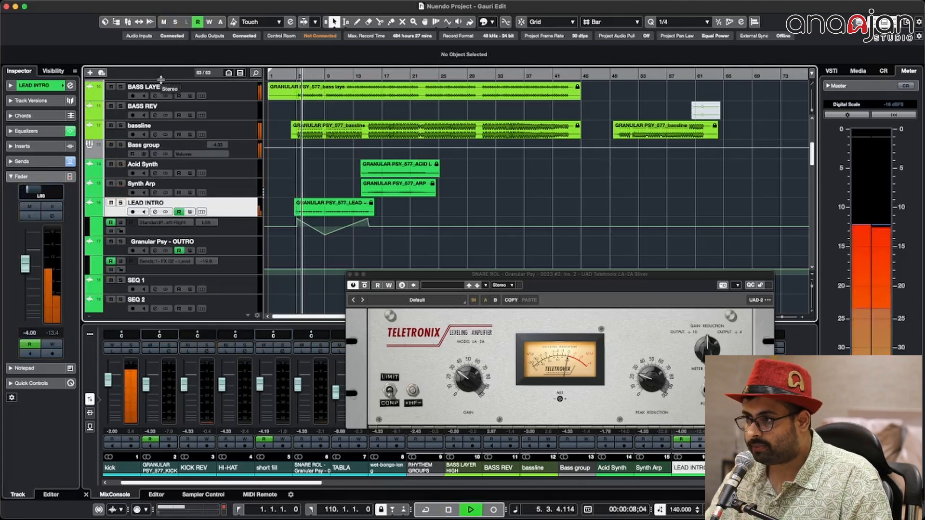
{"action": "left_click", "coordinate": [121, 203]}
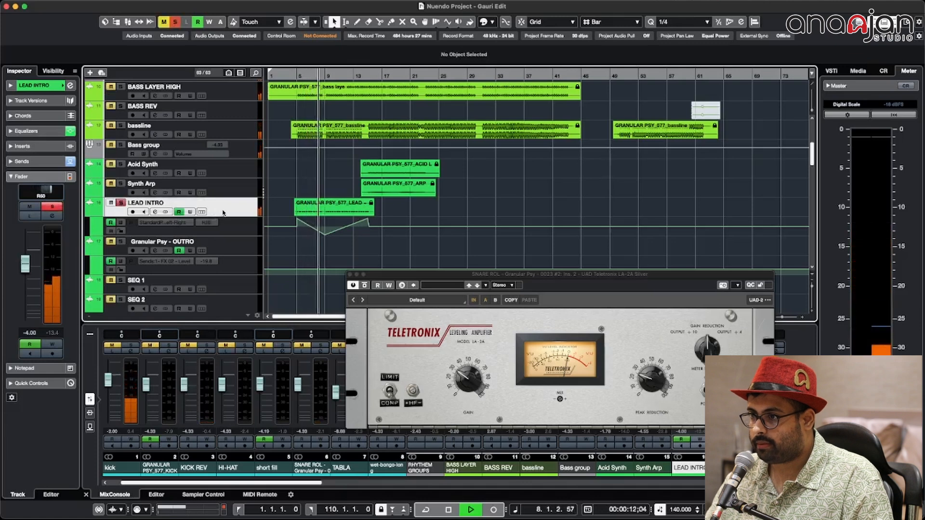
- Set the LEAD INTRO fader to -2.18 dB and hide the meter zone, ending playback
{"action": "left_click_drag", "start_coordinate": [29, 268], "coordinate": [28, 263]}
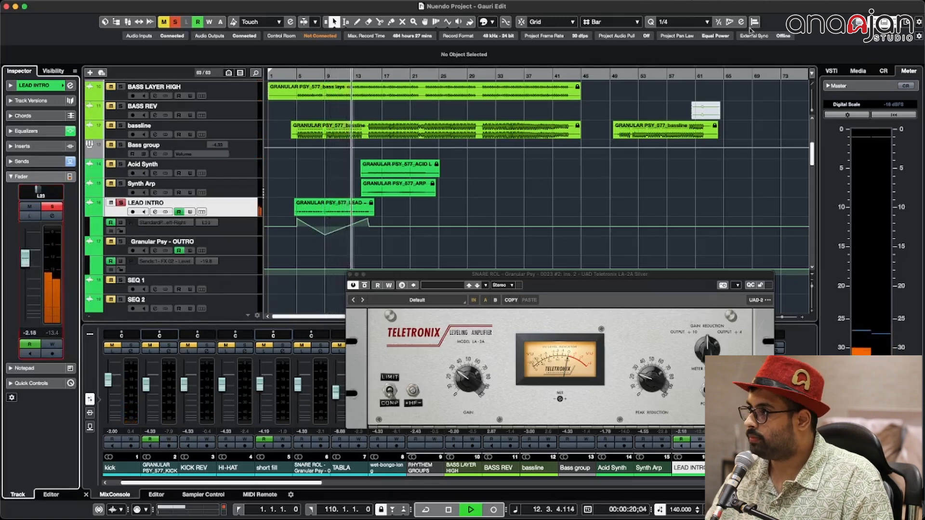
{"action": "left_click", "coordinate": [895, 21]}
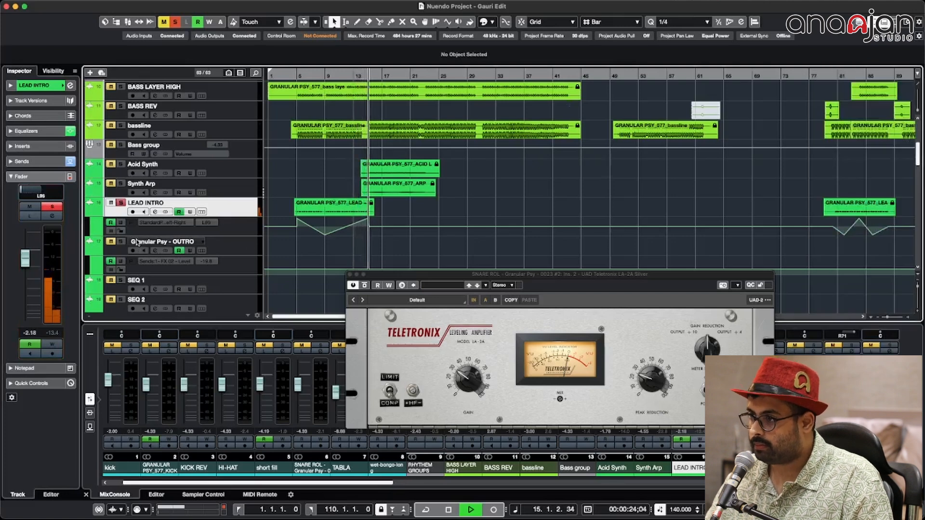
{"action": "key", "text": "space"}
- Clear all solos and play the full mix from the start of the LEAD INTRO clip
{"action": "left_click_drag", "start_coordinate": [310, 75], "coordinate": [296, 75]}
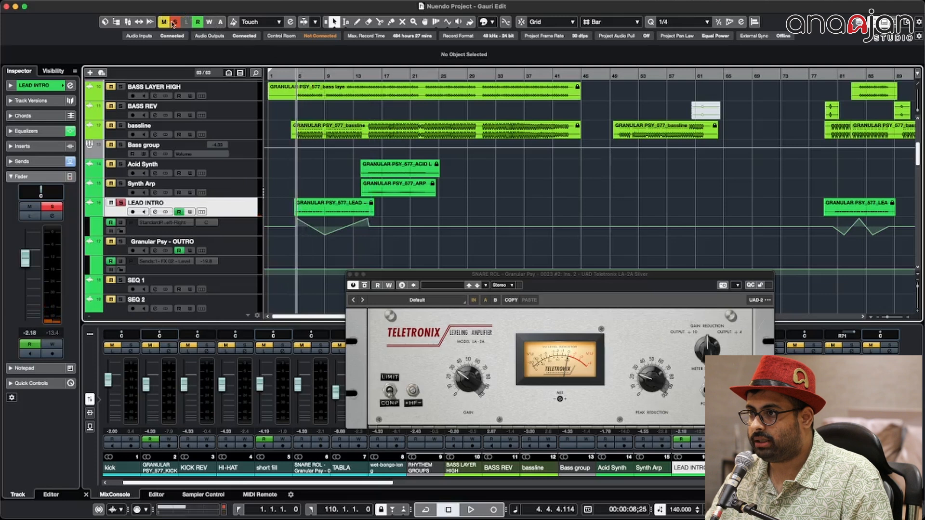
{"action": "left_click", "coordinate": [172, 24]}
{"action": "key", "text": "space"}
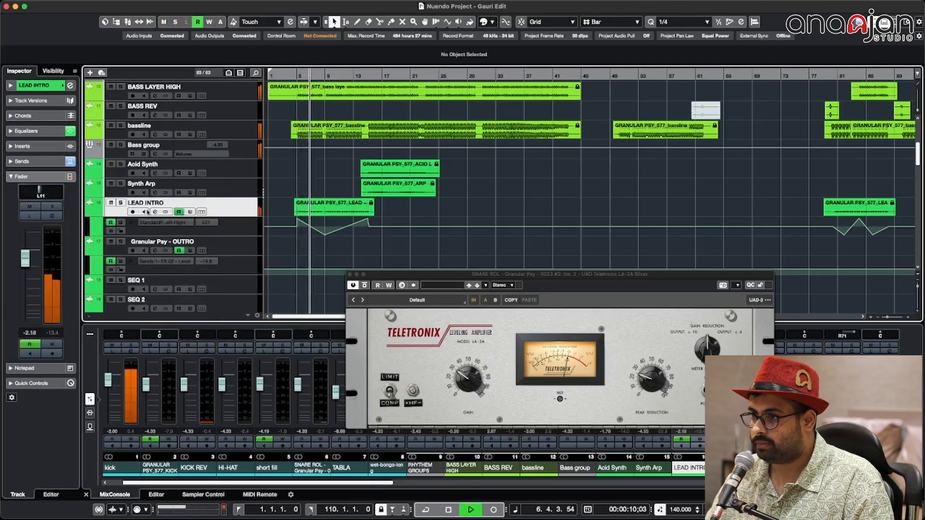
- Inspect the channel settings and inserts of the LEAD INTRO, Synth Arp and Acid Synth tracks
{"action": "left_click", "coordinate": [154, 211]}
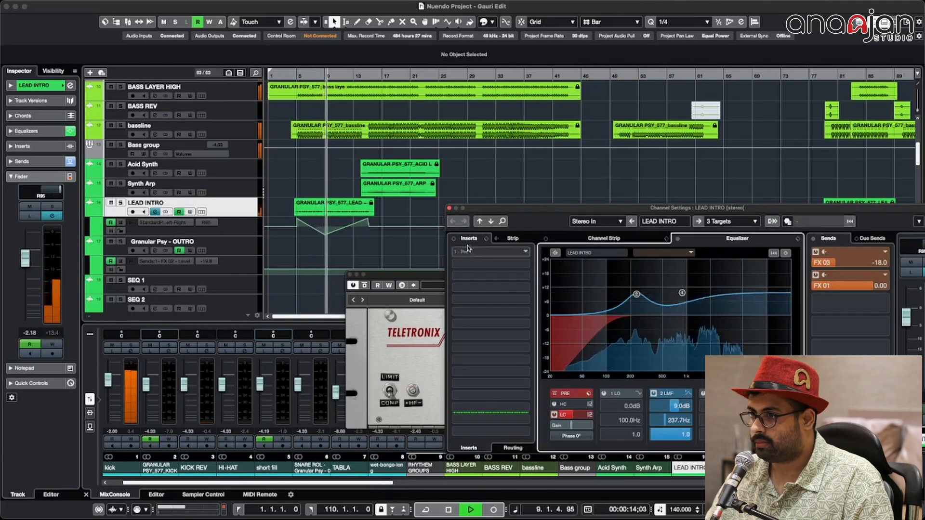
{"action": "left_click", "coordinate": [239, 184]}
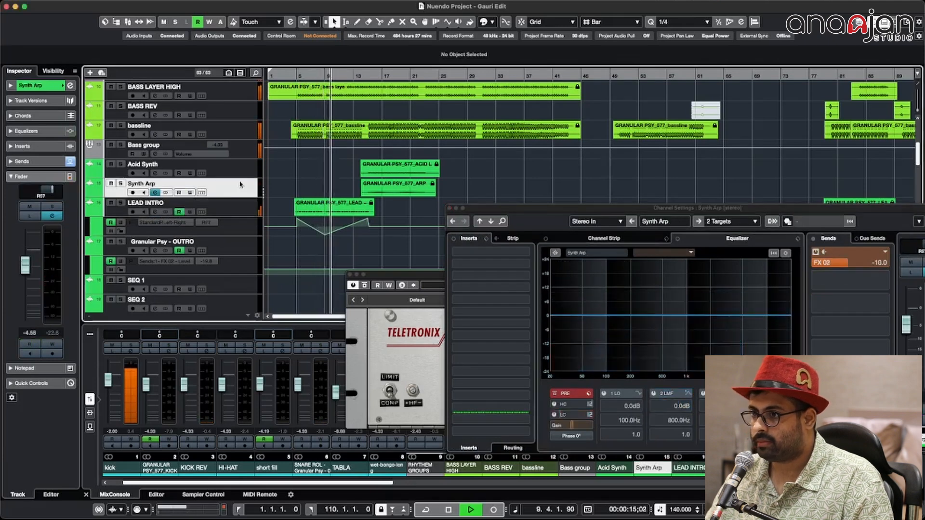
{"action": "left_click", "coordinate": [38, 146]}
{"action": "left_click", "coordinate": [96, 171]}
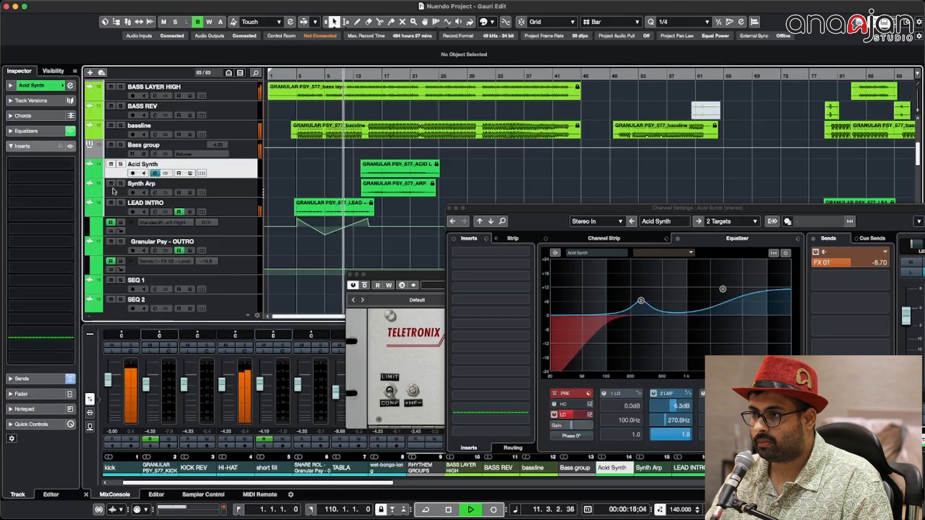
{"action": "key", "text": "space"}
- Show Acid Synth's equalizer settings and audition the track in solo from the start of its clip
{"action": "left_click_drag", "start_coordinate": [349, 77], "coordinate": [368, 77]}
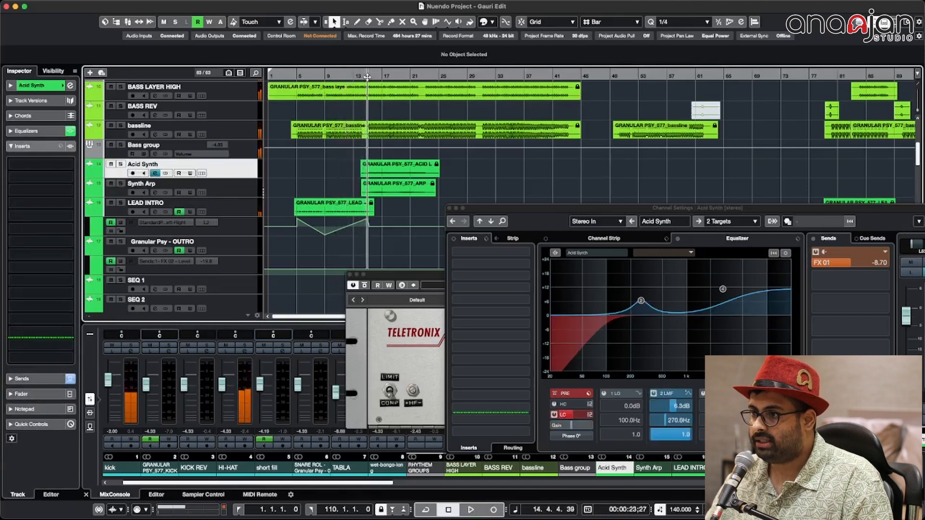
{"action": "left_click", "coordinate": [54, 133]}
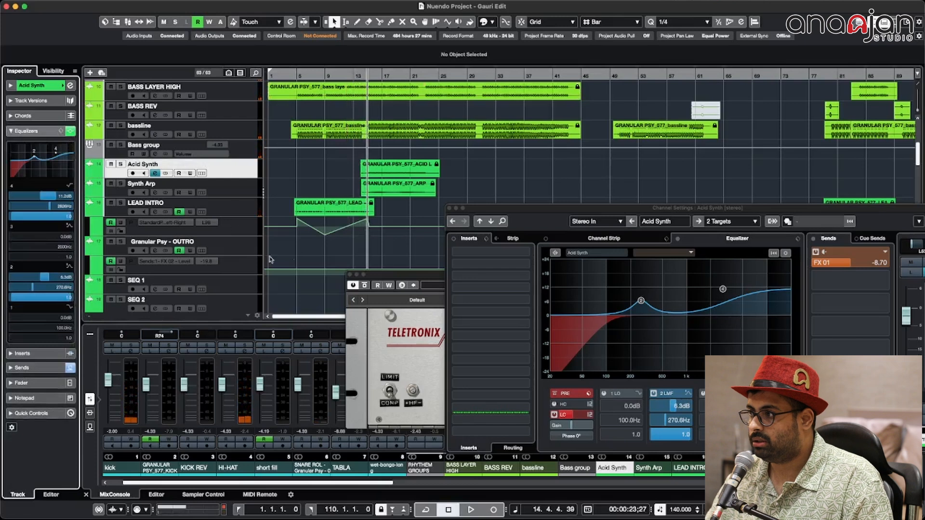
{"action": "key", "text": "space"}
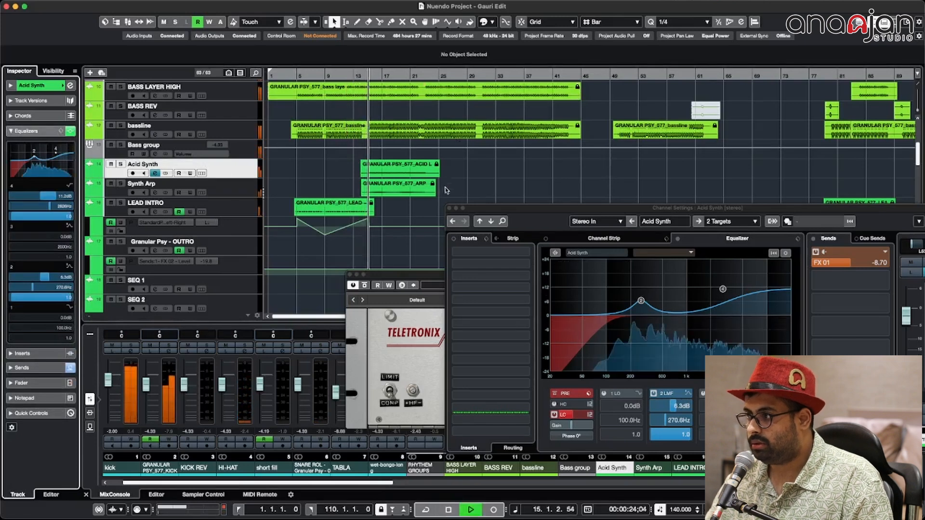
{"action": "key", "text": "s"}
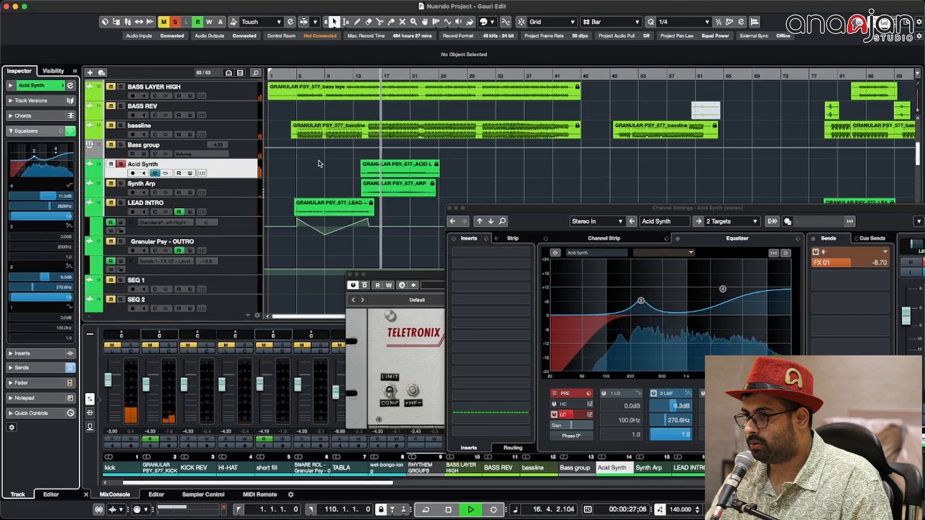
{"action": "key", "text": "space"}
- Examine the Synth Arp track's equalizer, inserts and effect sends
{"action": "left_click", "coordinate": [238, 187]}
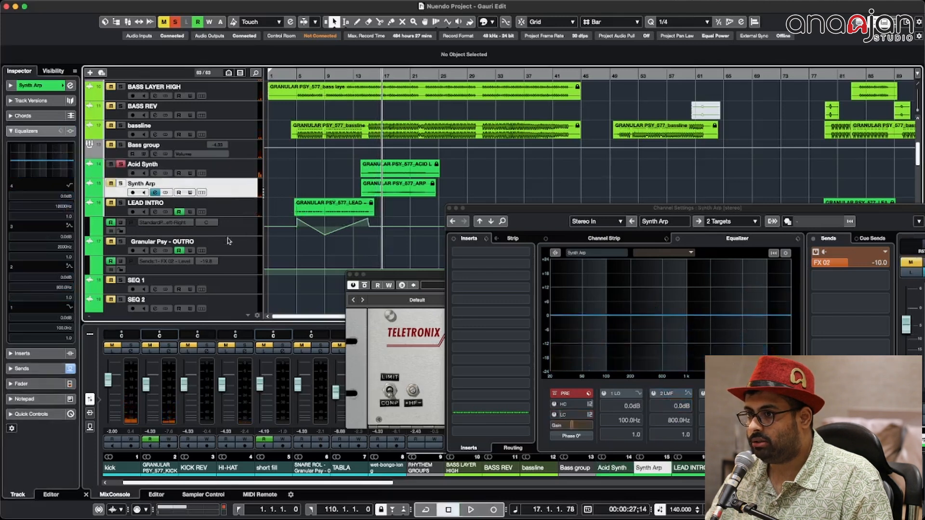
{"action": "left_click", "coordinate": [54, 129]}
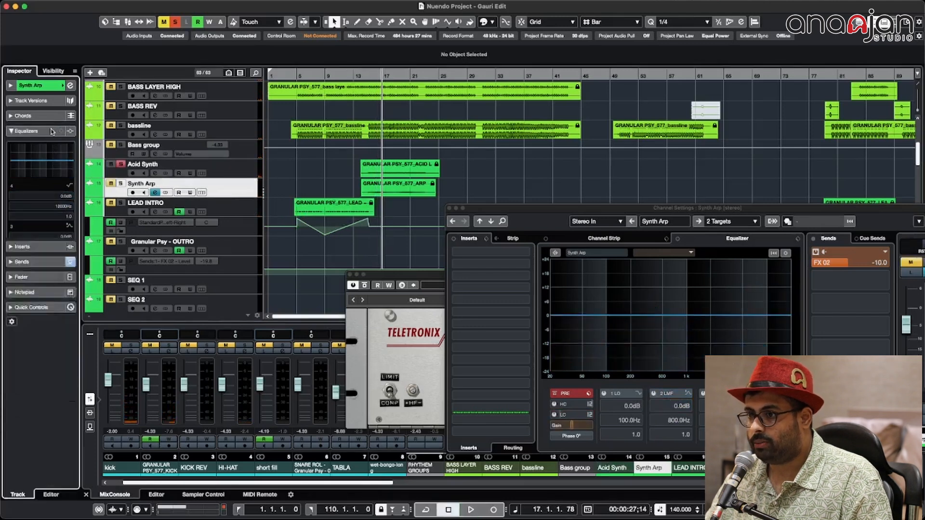
{"action": "left_click", "coordinate": [13, 147]}
{"action": "left_click", "coordinate": [20, 146]}
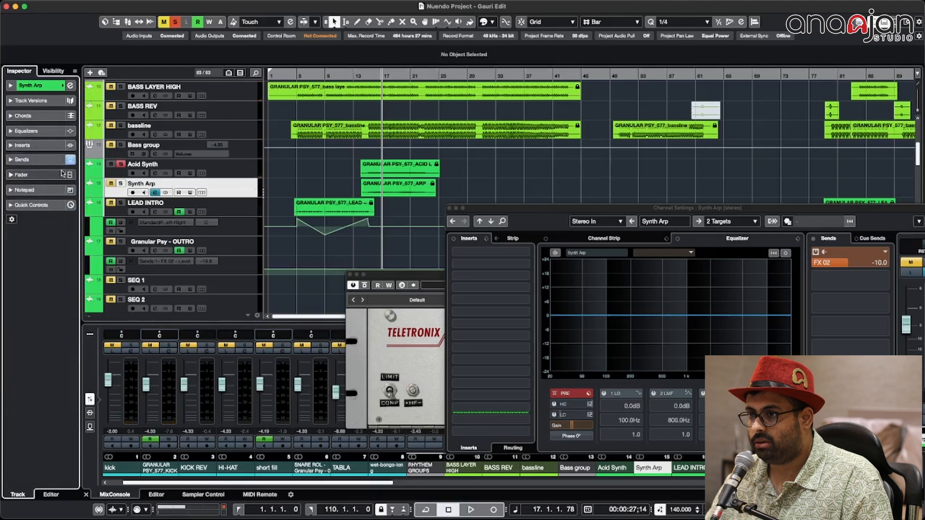
{"action": "left_click", "coordinate": [48, 161]}
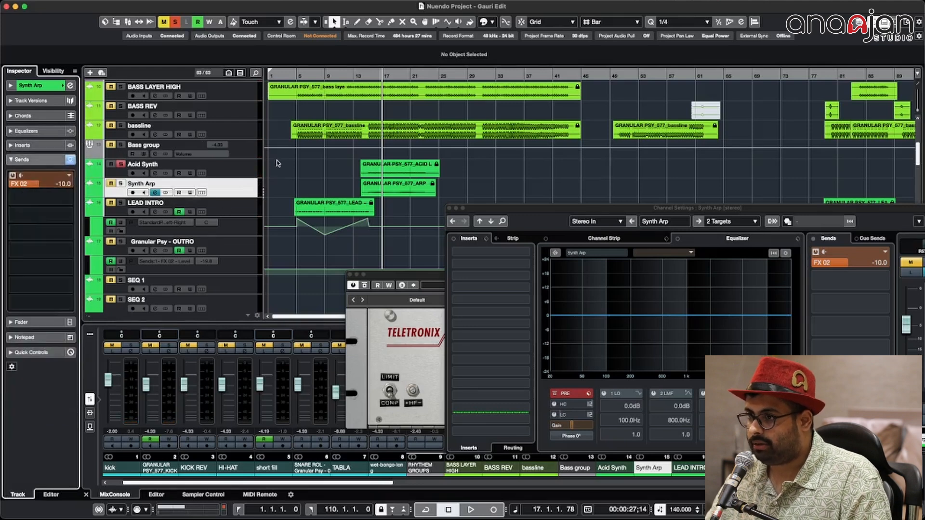
- Add Synth Arp and LEAD INTRO to the solo, and set LEAD INTRO's FX 01 send to -1.75 dB
{"action": "left_click", "coordinate": [121, 184]}
{"action": "left_click", "coordinate": [292, 77]}
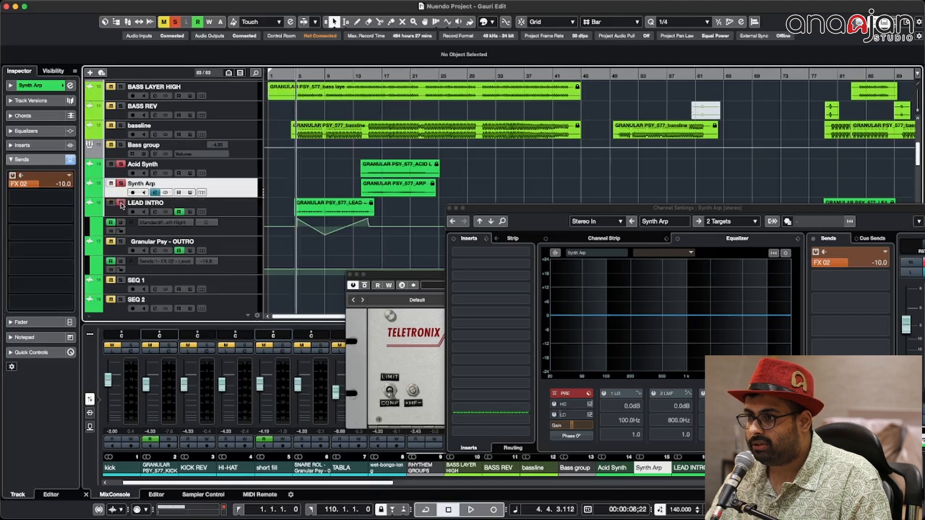
{"action": "left_click", "coordinate": [245, 210]}
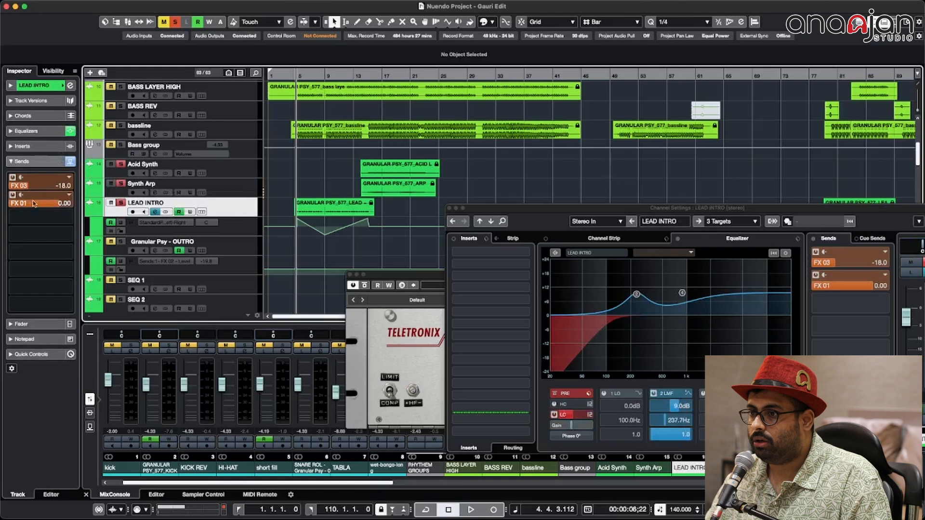
{"action": "left_click_drag", "start_coordinate": [42, 202], "coordinate": [42, 205]}
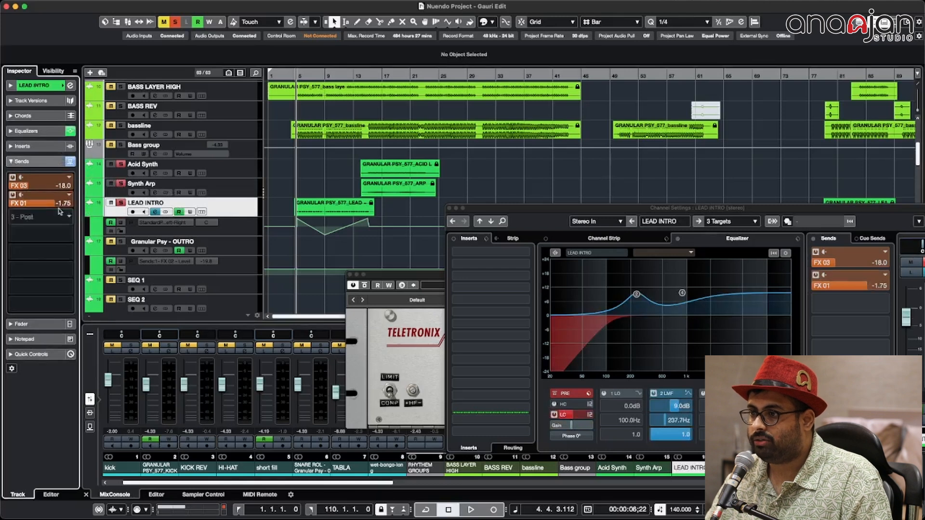
- Open the RVerb Stereo insert on the FX 01 channel to inspect its reverb settings, and return to the synth tracks
{"action": "scroll", "coordinate": [144, 225], "scroll_direction": "down", "scroll_amount": 15}
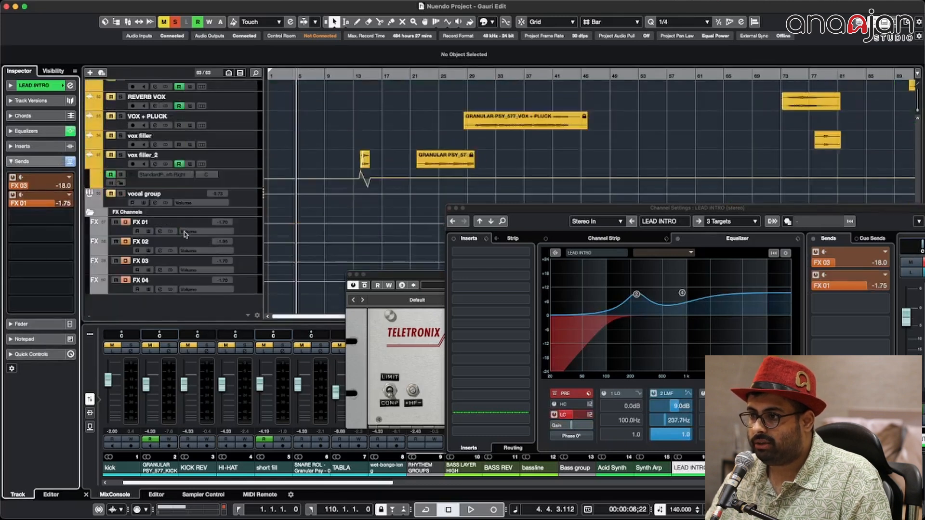
{"action": "left_click", "coordinate": [177, 225]}
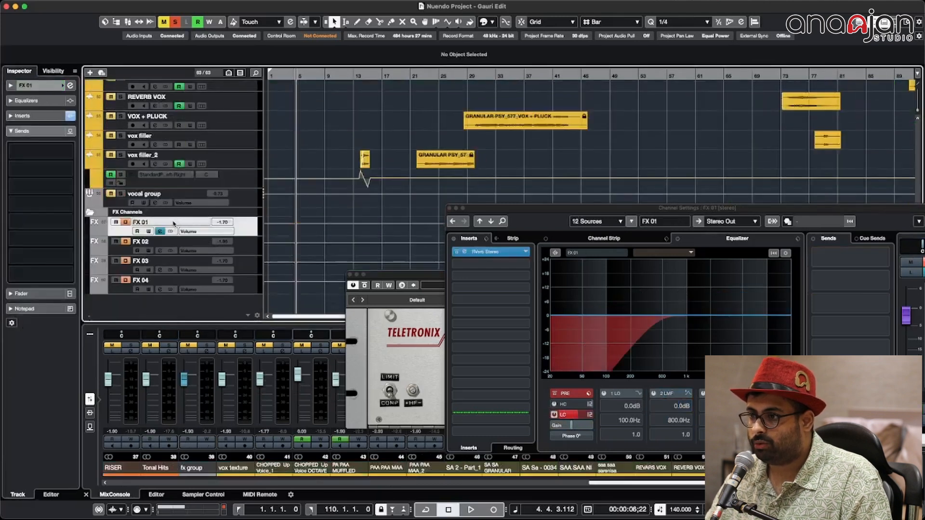
{"action": "left_click", "coordinate": [22, 116]}
{"action": "left_click", "coordinate": [43, 134]}
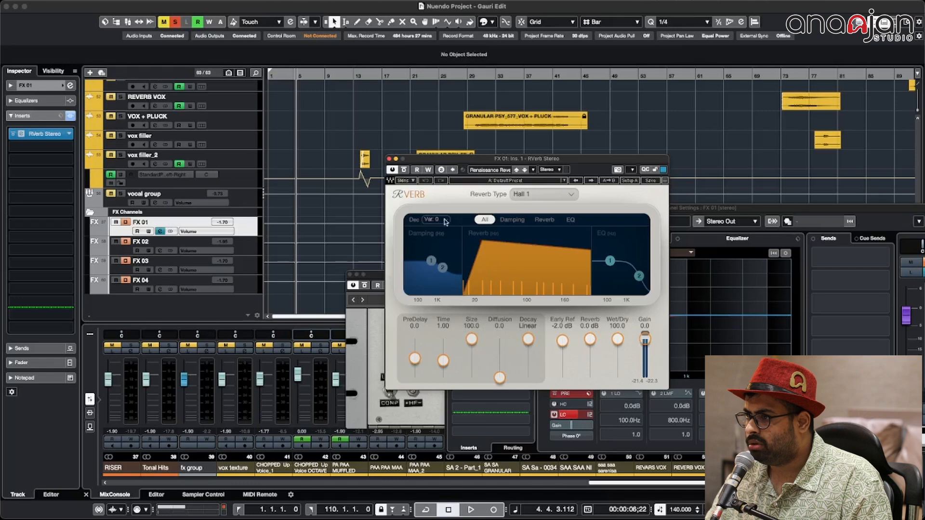
{"action": "scroll", "coordinate": [202, 212], "scroll_direction": "up", "scroll_amount": 15}
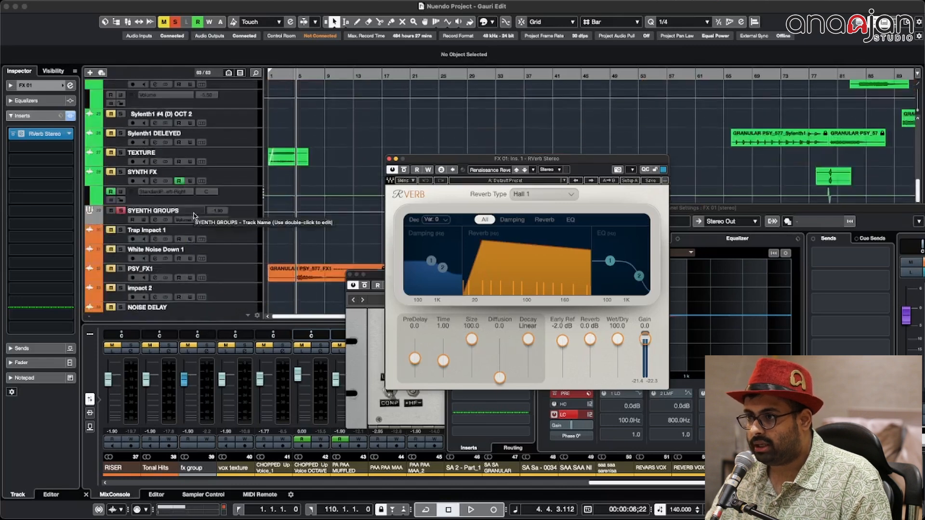
{"action": "scroll", "coordinate": [194, 213], "scroll_direction": "up", "scroll_amount": 5}
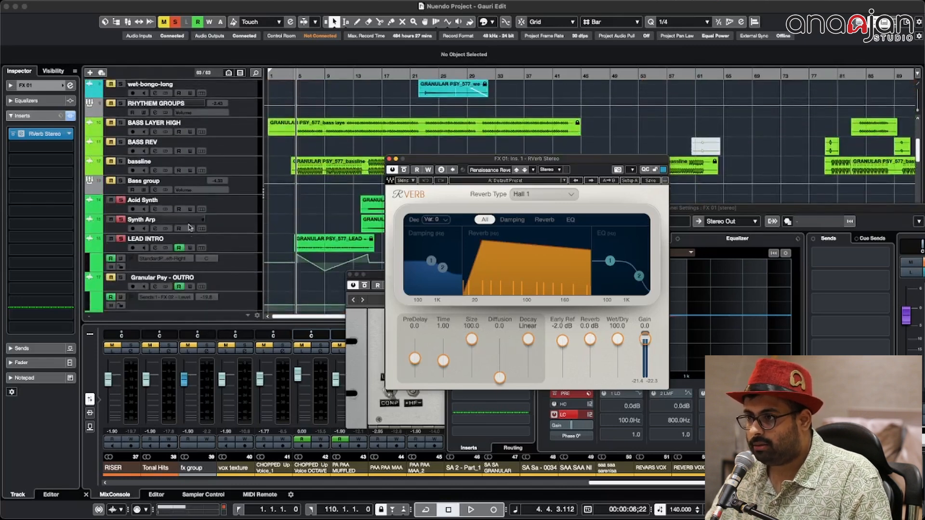
- Check LEAD INTRO's effect sends and open the H-Delay Stereo insert on the FX 03 channel to inspect its delay settings
{"action": "left_click", "coordinate": [213, 245]}
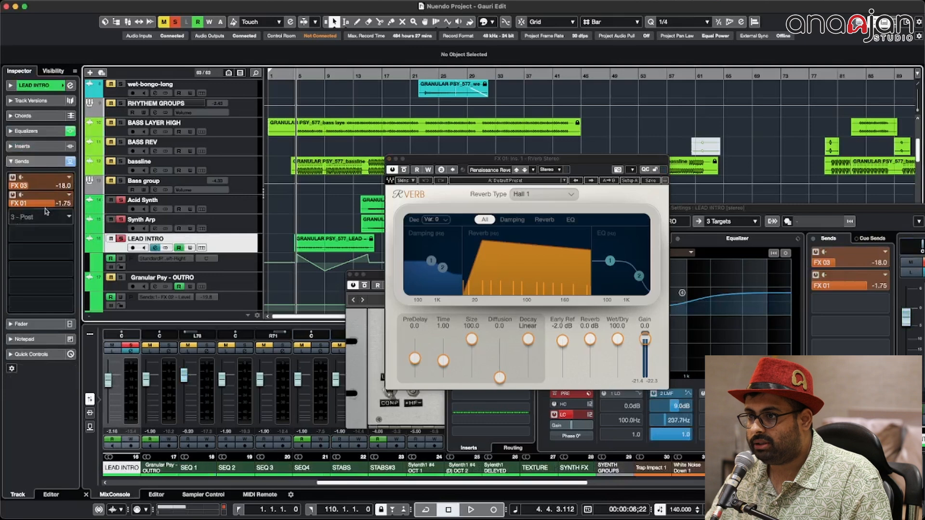
{"action": "scroll", "coordinate": [192, 231], "scroll_direction": "down", "scroll_amount": 20}
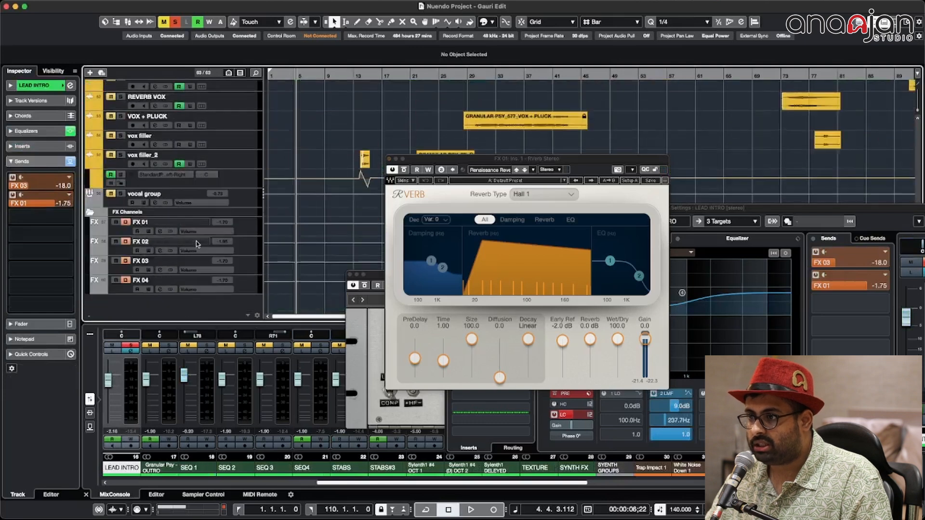
{"action": "left_click", "coordinate": [162, 259]}
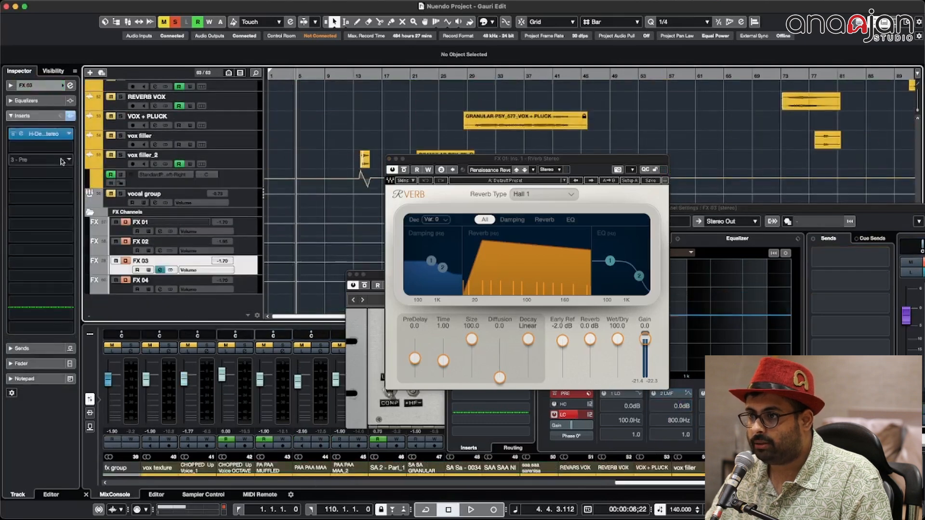
{"action": "left_click", "coordinate": [20, 134]}
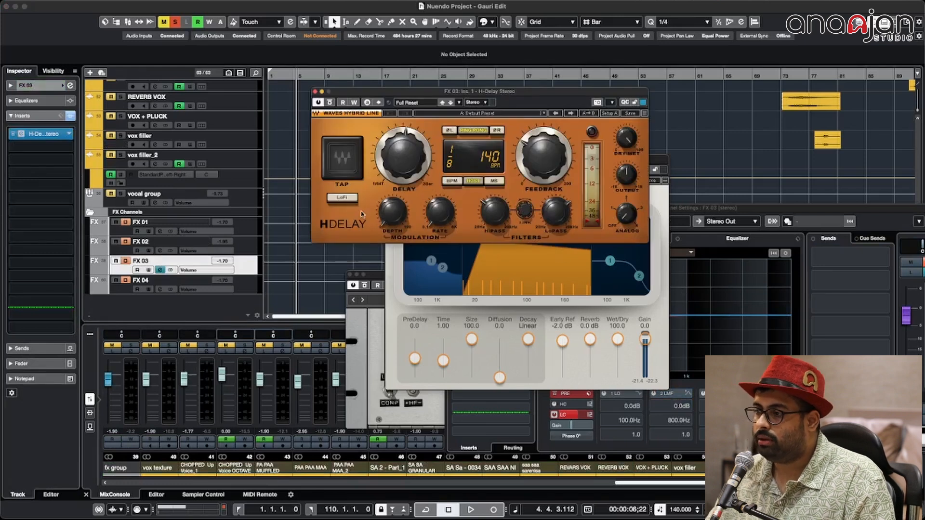
{"action": "left_click", "coordinate": [314, 92]}
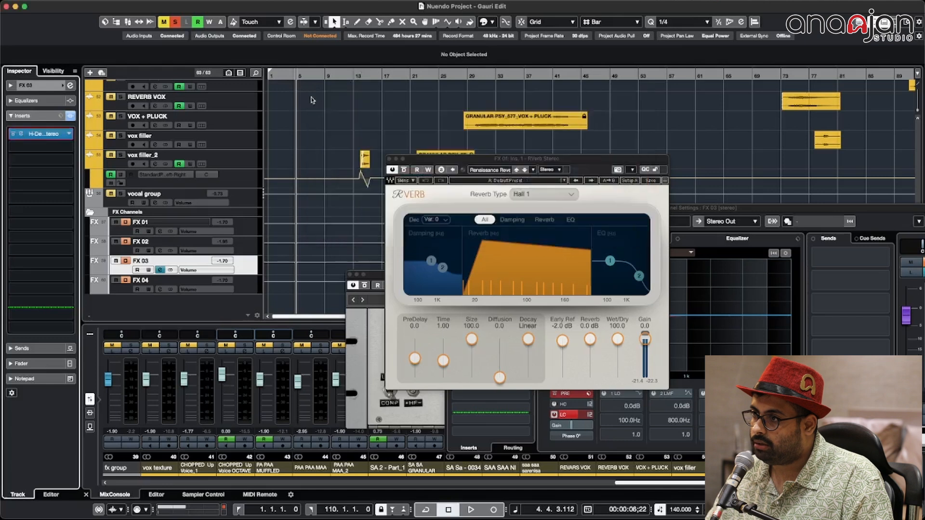
- Return to the synth tracks, play the solo briefly, and select LEAD INTRO's left-right panner automation lane
{"action": "scroll", "coordinate": [311, 136], "scroll_direction": "up", "scroll_amount": 15}
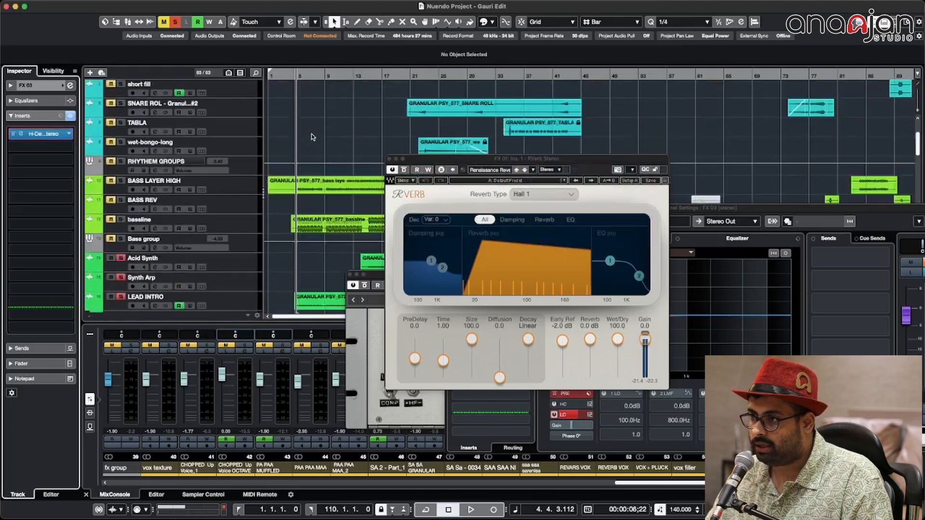
{"action": "scroll", "coordinate": [256, 202], "scroll_direction": "down", "scroll_amount": 4}
{"action": "key", "text": "space"}
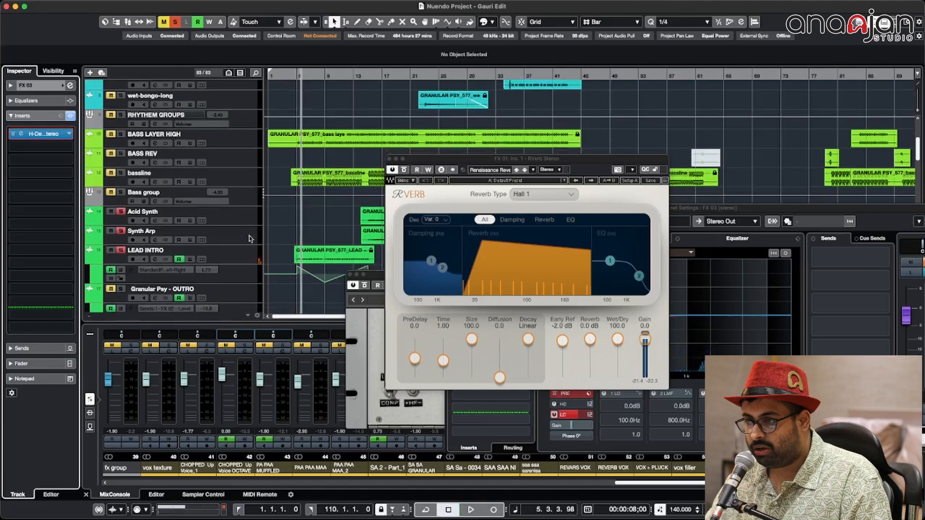
{"action": "left_click", "coordinate": [240, 259]}
{"action": "scroll", "coordinate": [269, 253], "scroll_direction": "down", "scroll_amount": 2}
{"action": "left_click", "coordinate": [249, 275]}
{"action": "key", "text": "shift+h"}
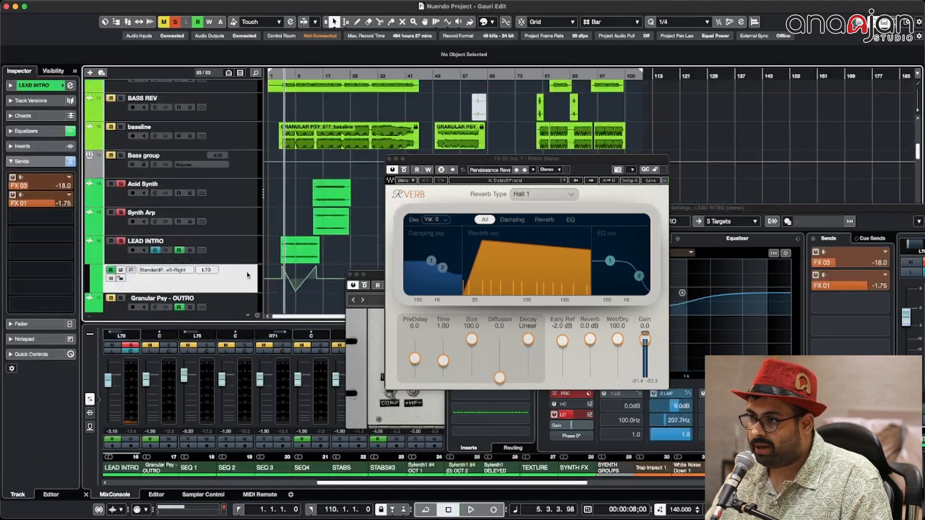
- Audition the first LEAD INTRO clip while following its left-right pan automation curve
{"action": "key", "text": "h"}
{"action": "key", "text": "h"}
{"action": "key", "text": "h"}
{"action": "key", "text": "h"}
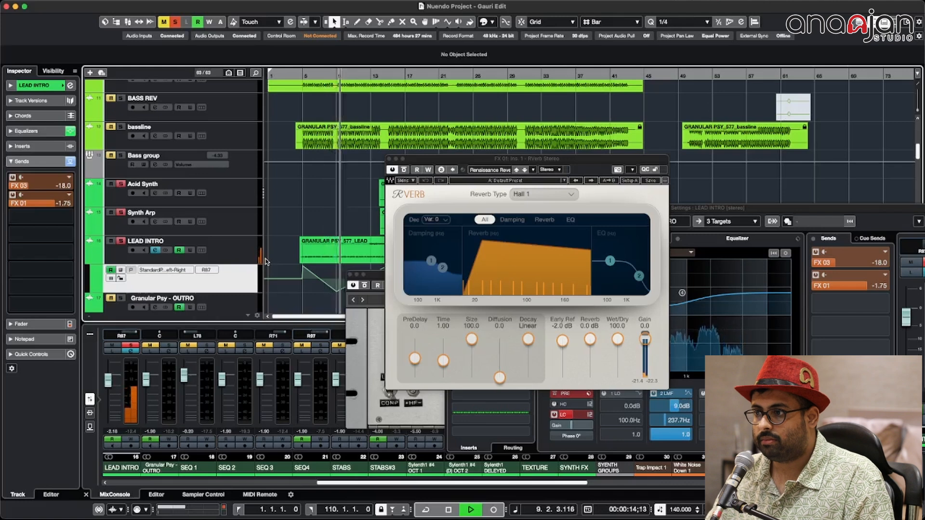
{"action": "key", "text": "g"}
{"action": "key", "text": "g"}
{"action": "key", "text": "g"}
{"action": "key", "text": "g"}
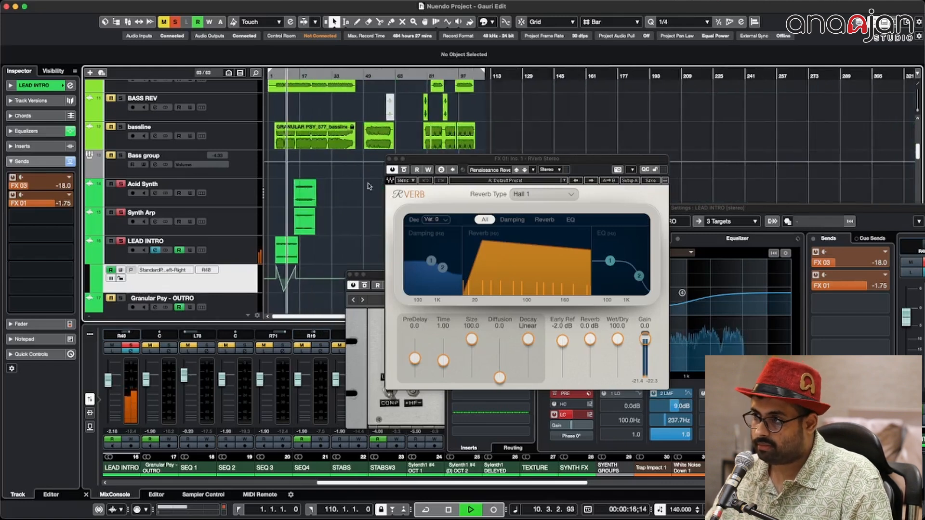
- Close the RVerb, LEAD INTRO channel settings and Teletronix LA-2A windows, and stop playback
{"action": "left_click", "coordinate": [389, 159]}
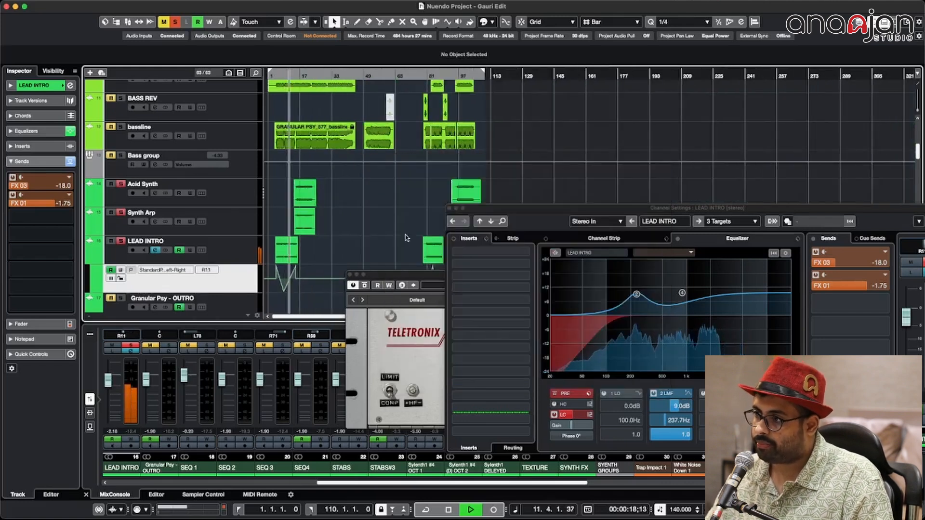
{"action": "left_click", "coordinate": [449, 209]}
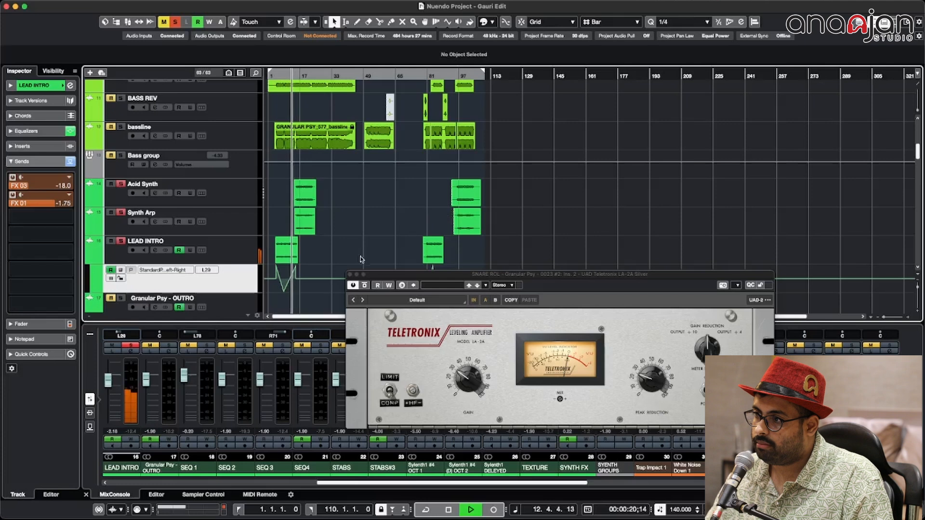
{"action": "left_click", "coordinate": [351, 273]}
{"action": "key", "text": "shift+g"}
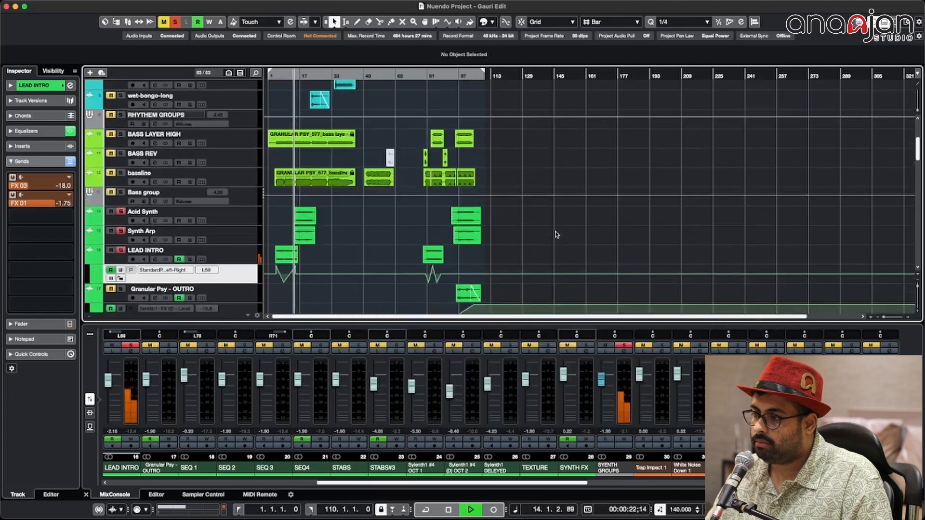
{"action": "key", "text": "space"}
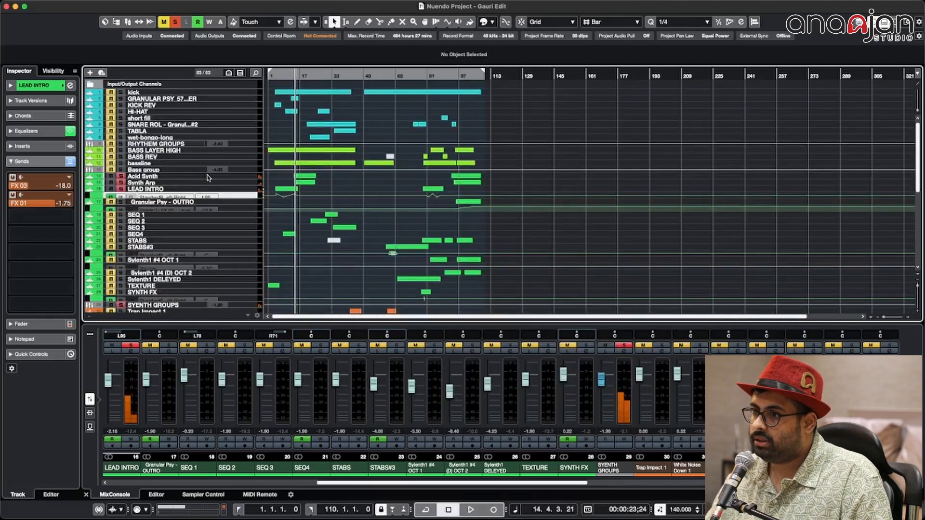
- Add the Granular Psy - OUTRO track to the solo and play from the start of its clip
{"action": "key", "text": "shift+h"}
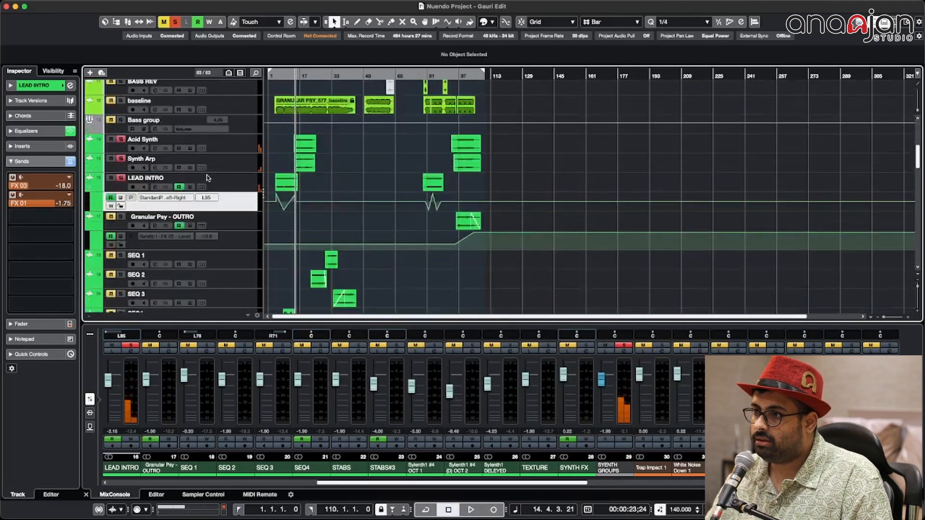
{"action": "left_click", "coordinate": [136, 179]}
{"action": "left_click", "coordinate": [147, 222]}
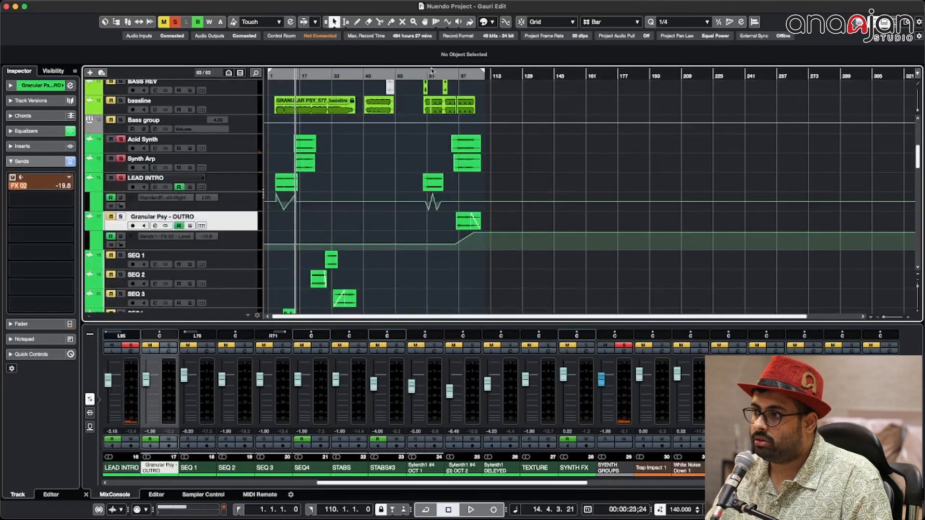
{"action": "left_click", "coordinate": [458, 73]}
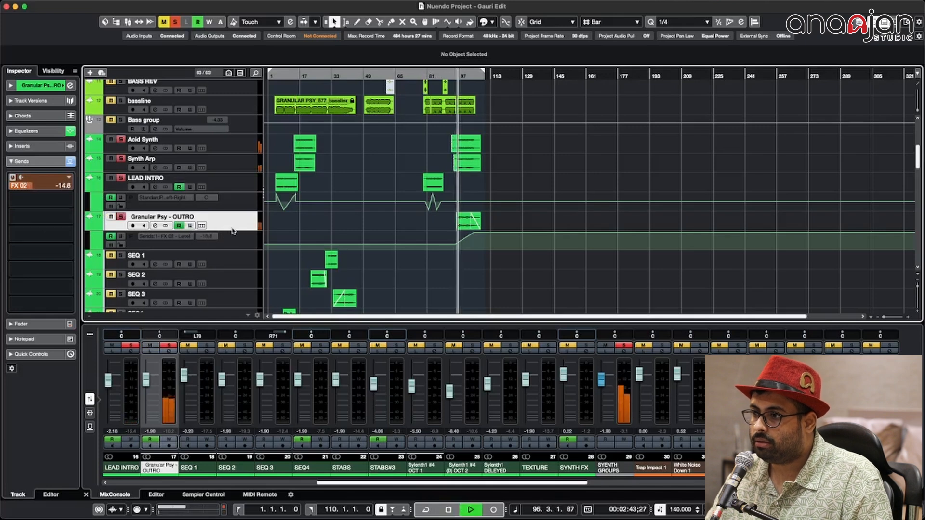
- Follow the FX 02 send level automation on Granular Psy - OUTRO during playback, select its lane and stop playback
{"action": "key", "text": "shift+h"}
{"action": "key", "text": "h"}
{"action": "key", "text": "h"}
{"action": "key", "text": "h"}
{"action": "key", "text": "h"}
{"action": "key", "text": "h"}
{"action": "key", "text": "h"}
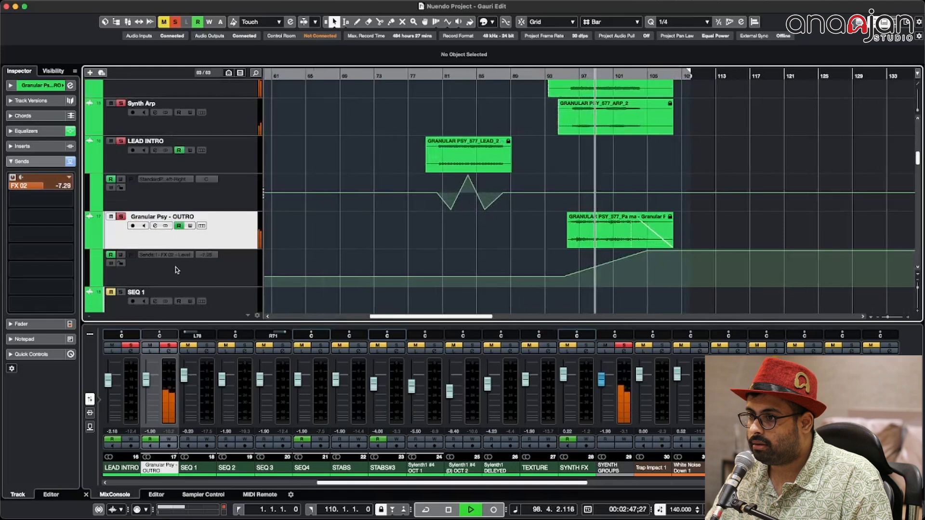
{"action": "left_click", "coordinate": [177, 271]}
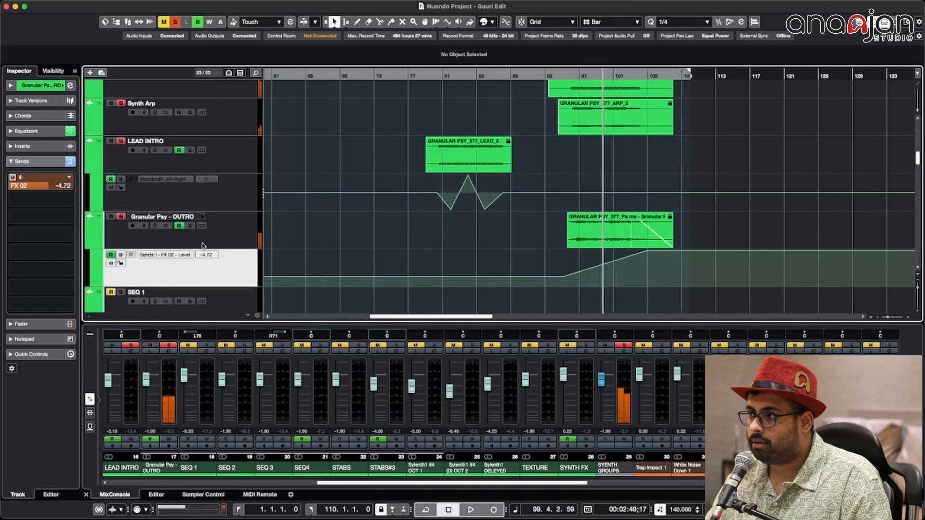
- Open the UAD AKG BX 20 insert on the FX 02 channel to inspect its reverb settings, and close it
{"action": "scroll", "coordinate": [201, 247], "scroll_direction": "down", "scroll_amount": 15}
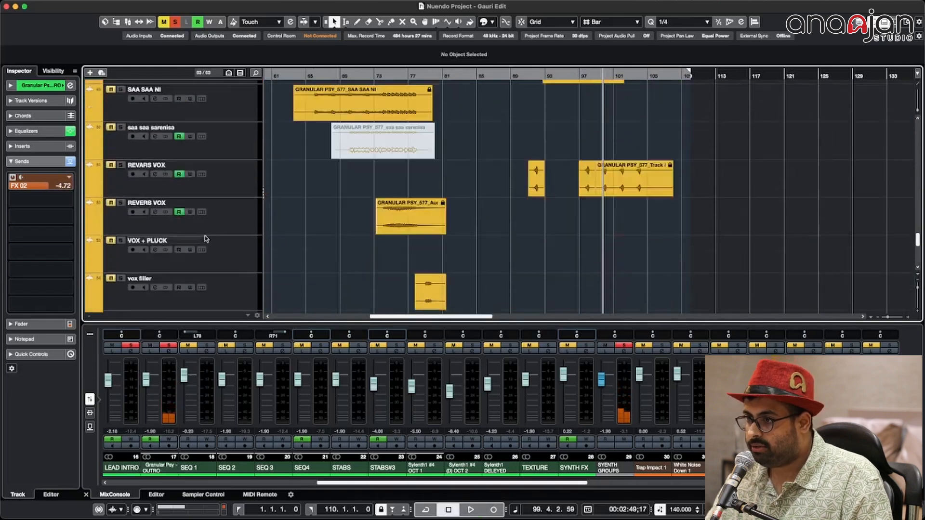
{"action": "scroll", "coordinate": [203, 239], "scroll_direction": "down", "scroll_amount": 8}
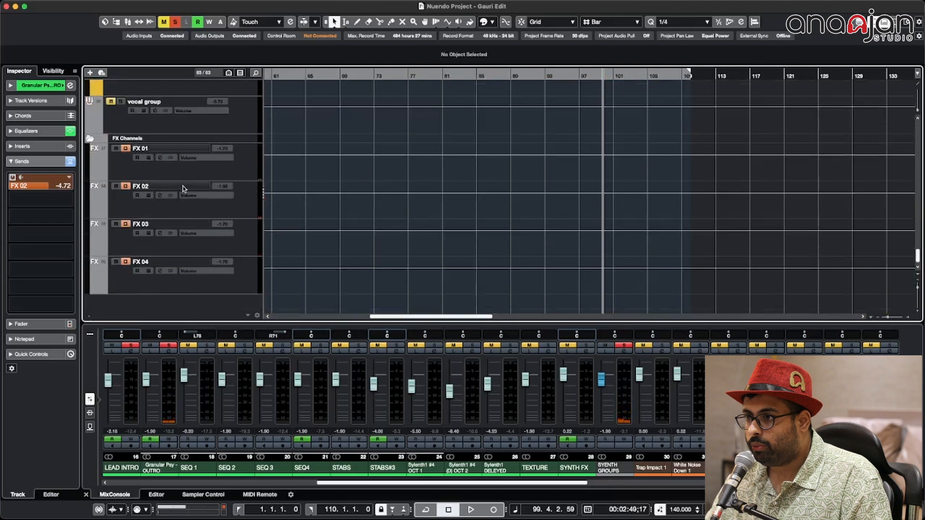
{"action": "left_click", "coordinate": [183, 188]}
{"action": "left_click", "coordinate": [20, 135]}
{"action": "left_click_drag", "start_coordinate": [488, 167], "coordinate": [472, 97]}
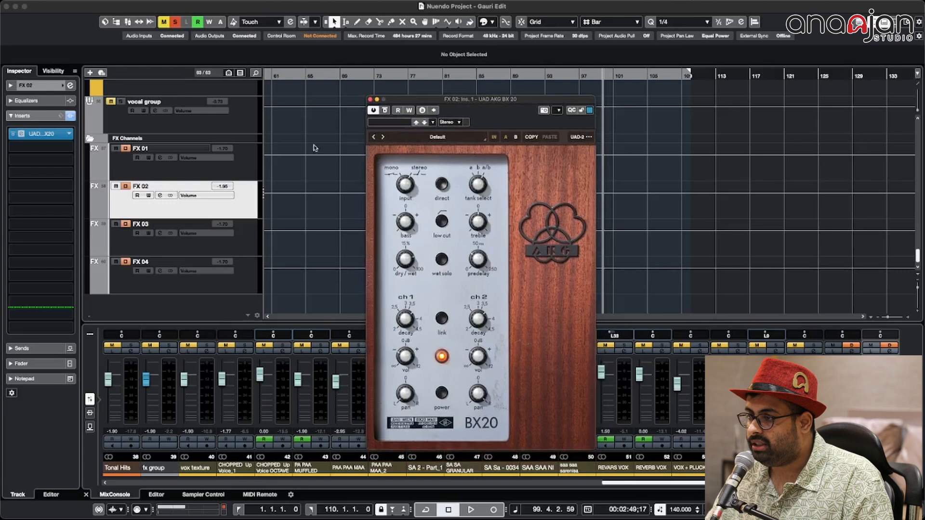
{"action": "left_click", "coordinate": [370, 99]}
- Play the soloed outro section from about bar 95 and check the signal reaching the FX channels
{"action": "scroll", "coordinate": [361, 159], "scroll_direction": "down", "scroll_amount": 6}
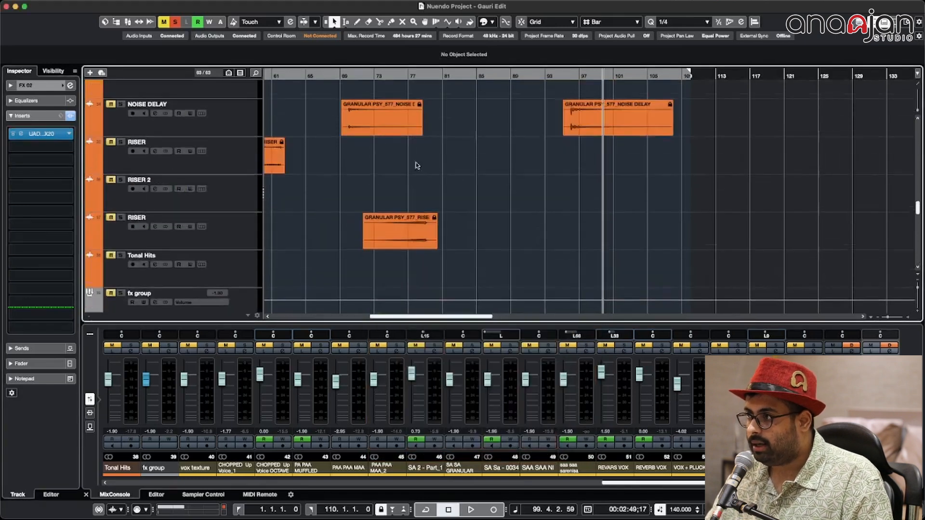
{"action": "scroll", "coordinate": [542, 100], "scroll_direction": "up", "scroll_amount": 6}
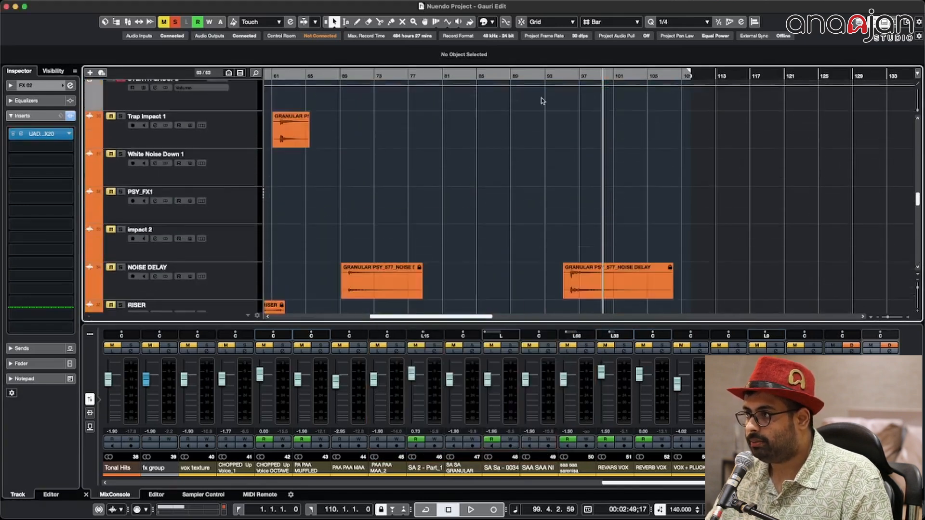
{"action": "left_click", "coordinate": [556, 76]}
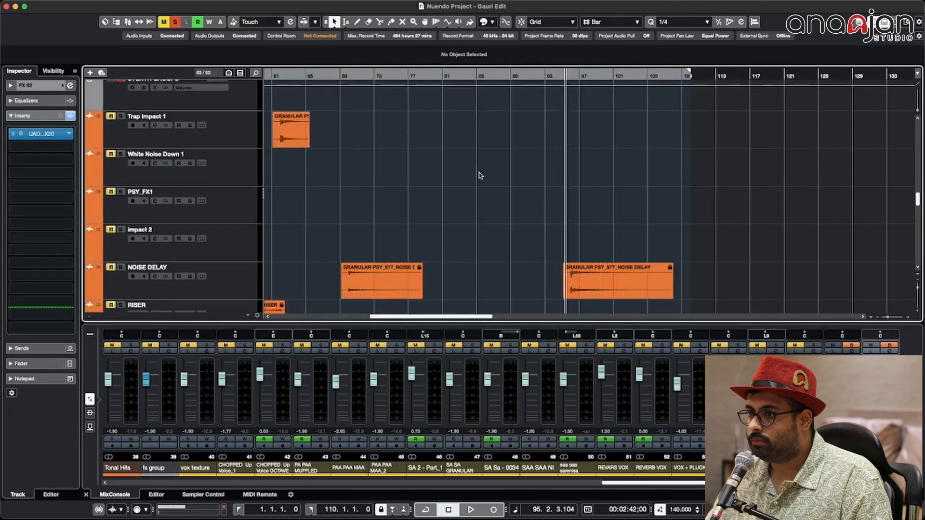
{"action": "scroll", "coordinate": [481, 170], "scroll_direction": "up", "scroll_amount": 10}
{"action": "key", "text": "space"}
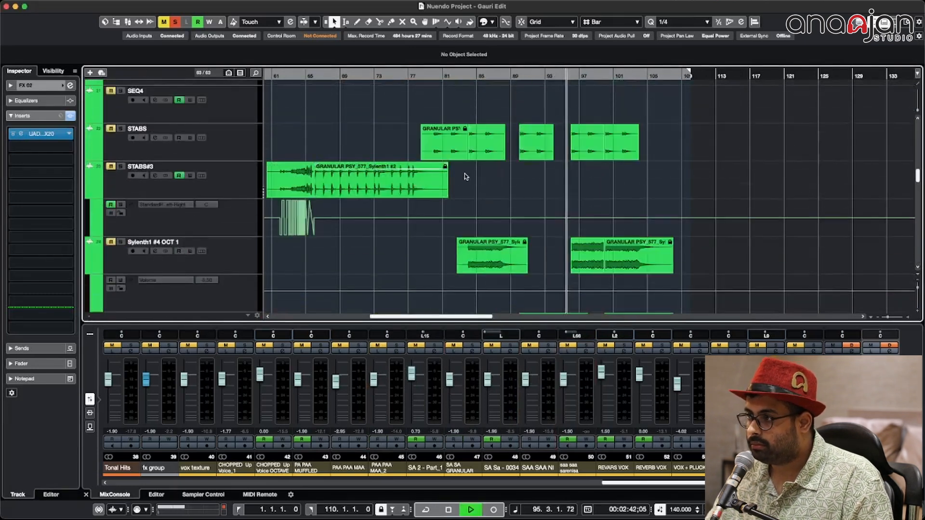
{"action": "scroll", "coordinate": [463, 176], "scroll_direction": "down", "scroll_amount": 10}
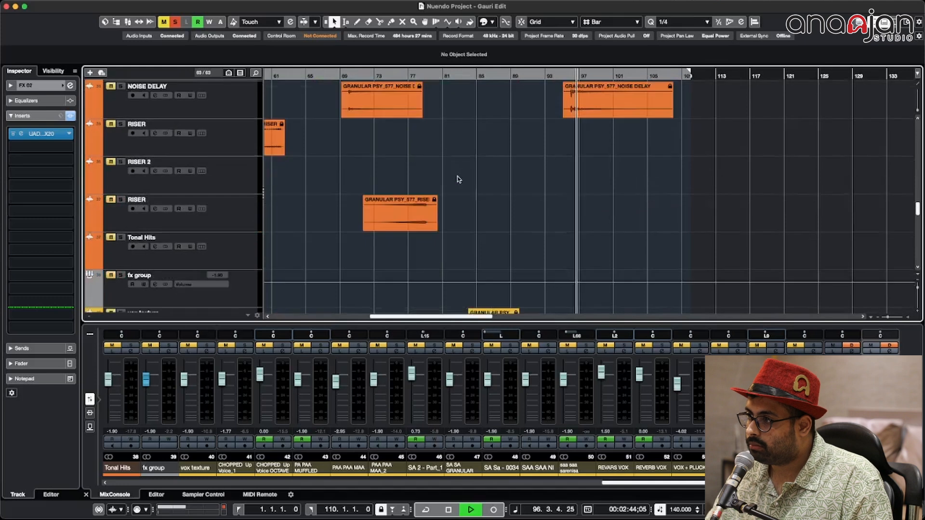
{"action": "scroll", "coordinate": [459, 179], "scroll_direction": "down", "scroll_amount": 15}
{"action": "scroll", "coordinate": [459, 180], "scroll_direction": "down", "scroll_amount": 3}
{"action": "scroll", "coordinate": [458, 179], "scroll_direction": "down", "scroll_amount": 7}
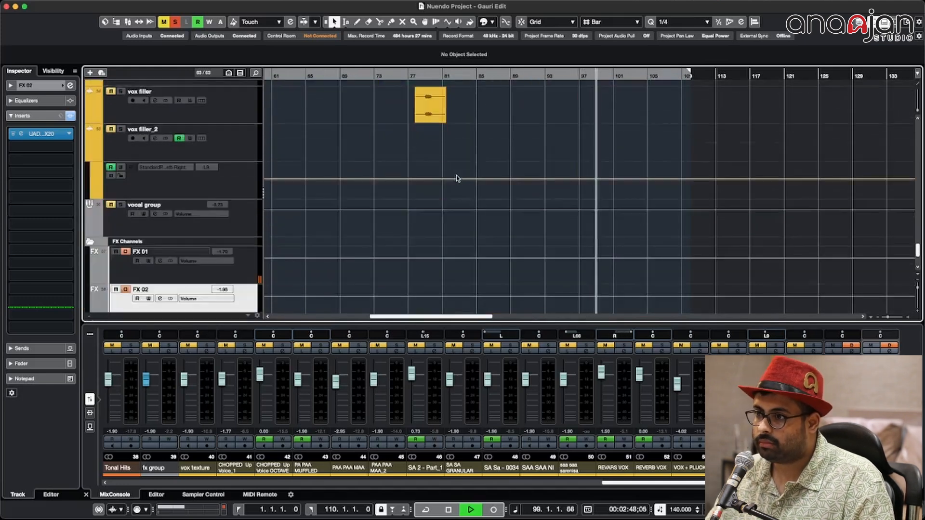
- Listen to the rest of the soloed outro against an overview of all tracks, and stop playback
{"action": "key", "text": "shift+g"}
{"action": "key", "text": "shift+g"}
{"action": "key", "text": "shift+g"}
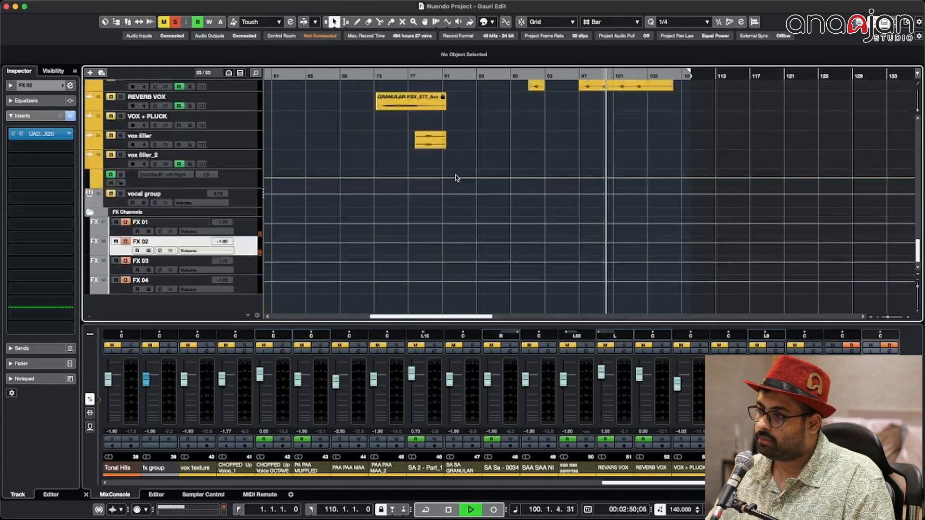
{"action": "key", "text": "g"}
{"action": "key", "text": "g"}
{"action": "key", "text": "g"}
{"action": "scroll", "coordinate": [449, 184], "scroll_direction": "up", "scroll_amount": 15}
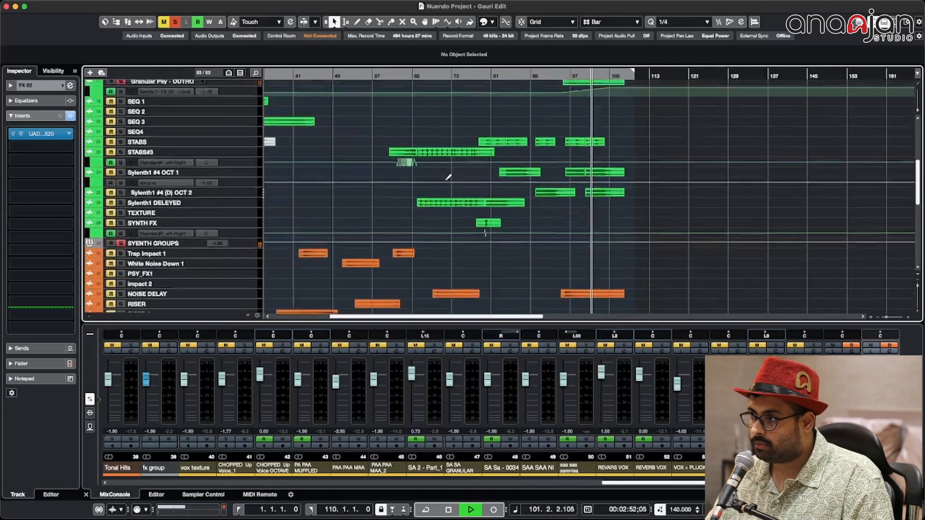
{"action": "scroll", "coordinate": [392, 192], "scroll_direction": "down", "scroll_amount": 1}
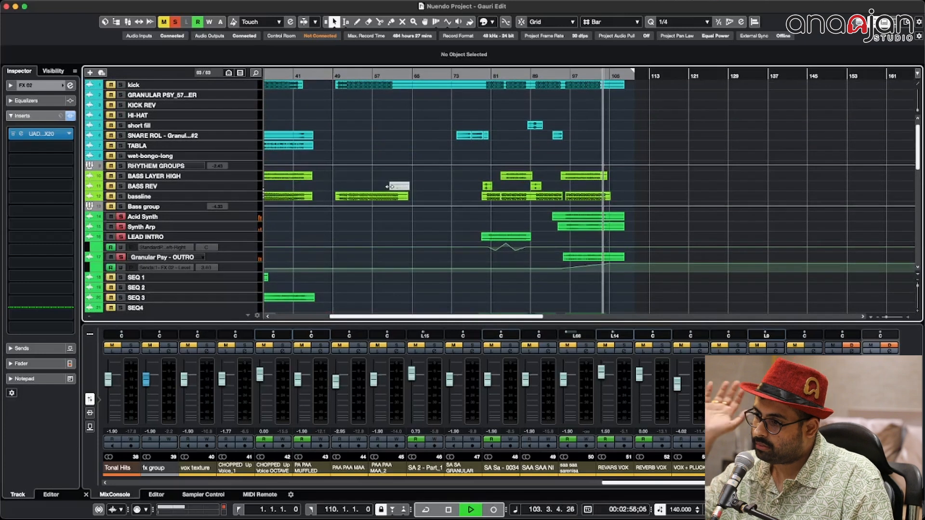
{"action": "key", "text": "space"}
- Take LEAD INTRO and Granular Psy - OUTRO out of solo and hide LEAD INTRO's pan automation lane
{"action": "key", "text": "shift+h"}
{"action": "key", "text": "shift+h"}
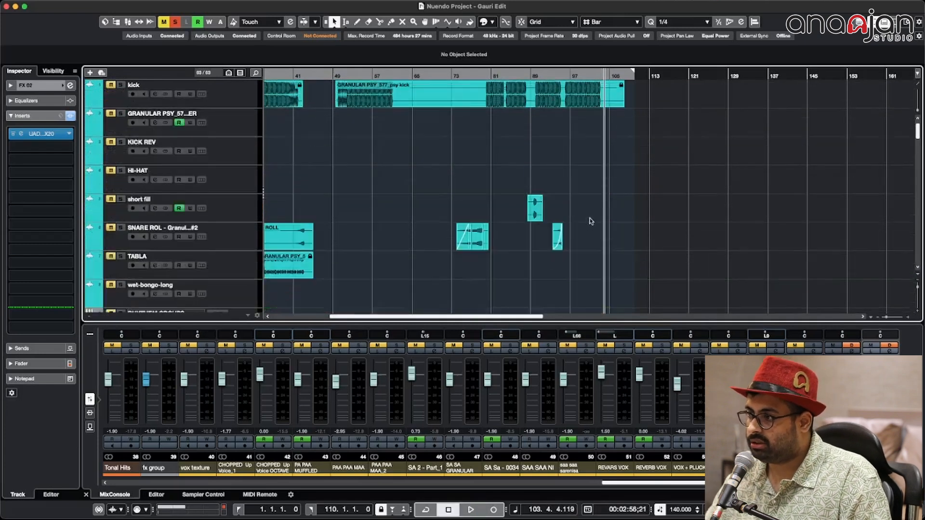
{"action": "scroll", "coordinate": [583, 221], "scroll_direction": "down", "scroll_amount": 9}
{"action": "scroll", "coordinate": [582, 221], "scroll_direction": "up", "scroll_amount": 7}
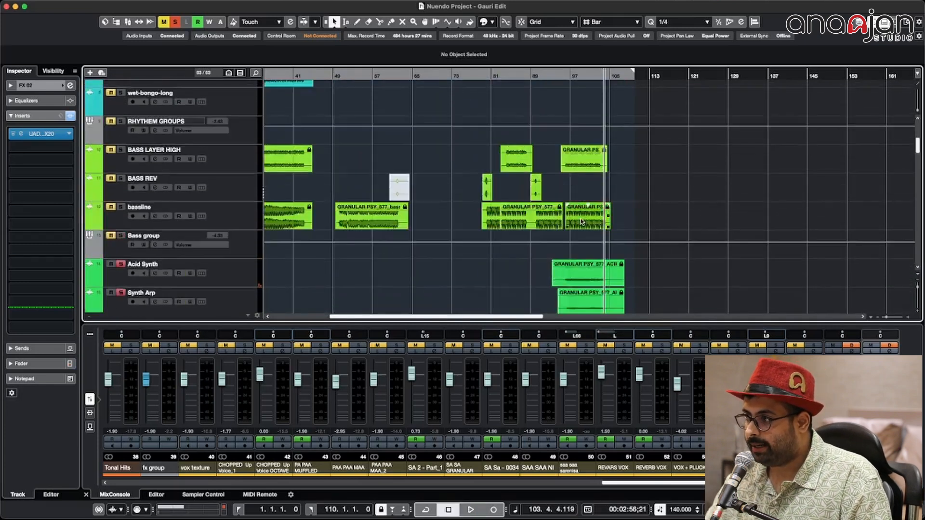
{"action": "key", "text": "g"}
{"action": "key", "text": "g"}
{"action": "key", "text": "g"}
{"action": "key", "text": "shift+g"}
{"action": "key", "text": "shift+g"}
{"action": "key", "text": "shift+g"}
{"action": "key", "text": "shift+h"}
{"action": "key", "text": "shift+h"}
{"action": "key", "text": "h"}
{"action": "key", "text": "h"}
{"action": "key", "text": "h"}
{"action": "scroll", "coordinate": [448, 195], "scroll_direction": "down", "scroll_amount": 5}
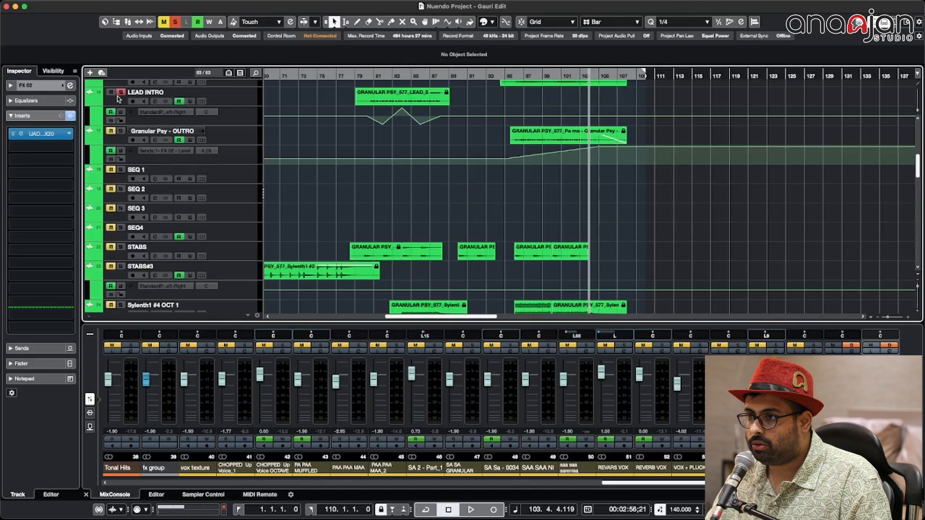
{"action": "scroll", "coordinate": [90, 102], "scroll_direction": "down", "scroll_amount": 1}
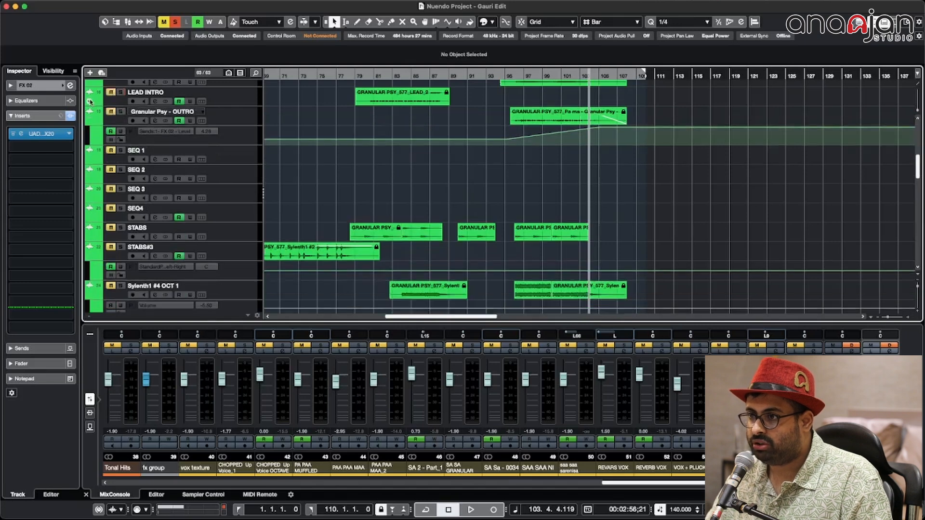
- Hide the automation lane of the Granular Psy - OUTRO track and show the whole arrangement
{"action": "left_click", "coordinate": [88, 121]}
{"action": "key", "text": "g"}
{"action": "key", "text": "g"}
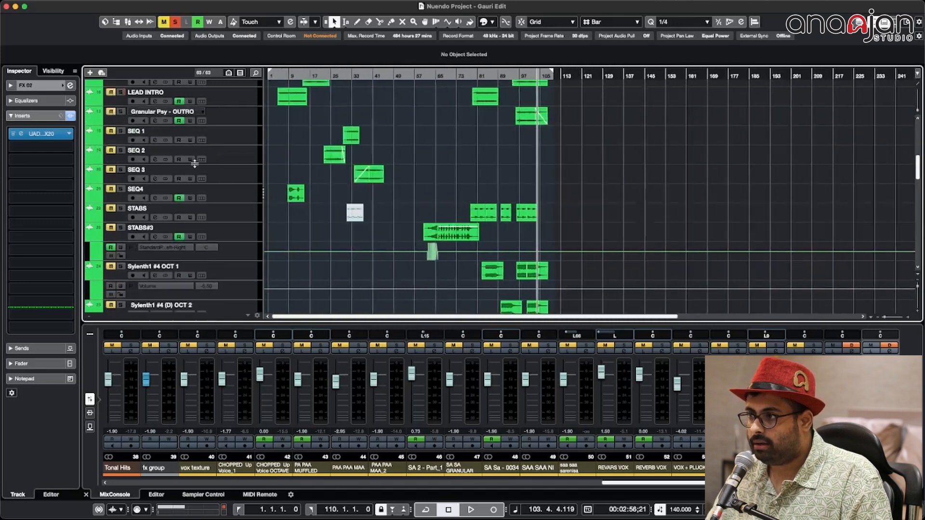
- Solo the SEQ 1, SEQ 2, SEQ 3 and SEQ4 tracks and play their clips, returning to SEQ 2's passage at about bar 23
{"action": "left_click", "coordinate": [223, 140]}
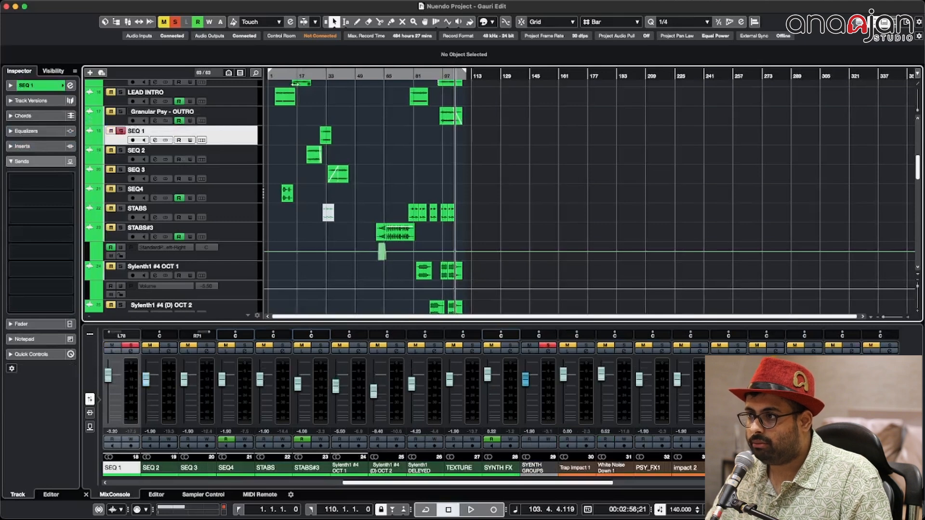
{"action": "left_click", "coordinate": [322, 76]}
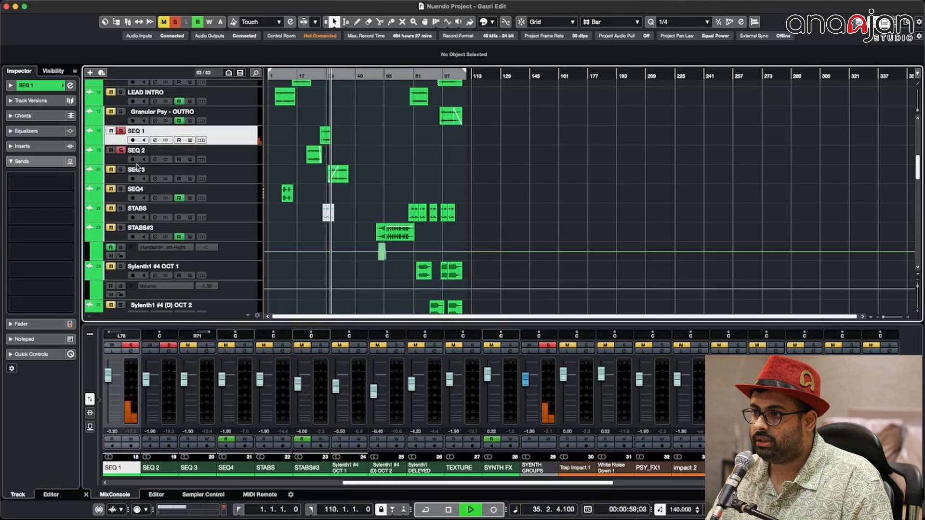
{"action": "left_click", "coordinate": [121, 169]}
{"action": "left_click", "coordinate": [121, 189]}
{"action": "left_click_drag", "start_coordinate": [332, 80], "coordinate": [310, 81]}
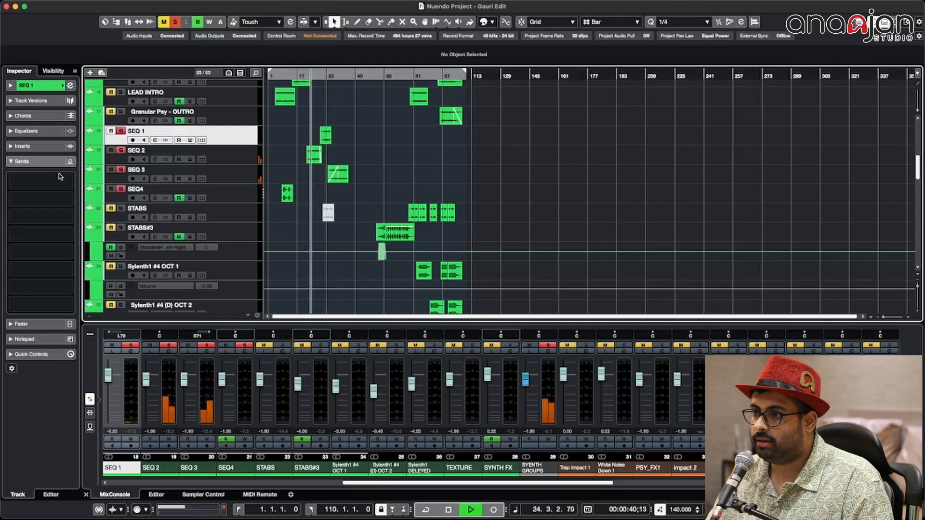
- Open SEQ 2's channel settings during playback to check its EQ and insert, close them, and stop playback
{"action": "left_click", "coordinate": [224, 155]}
{"action": "left_click", "coordinate": [154, 159]}
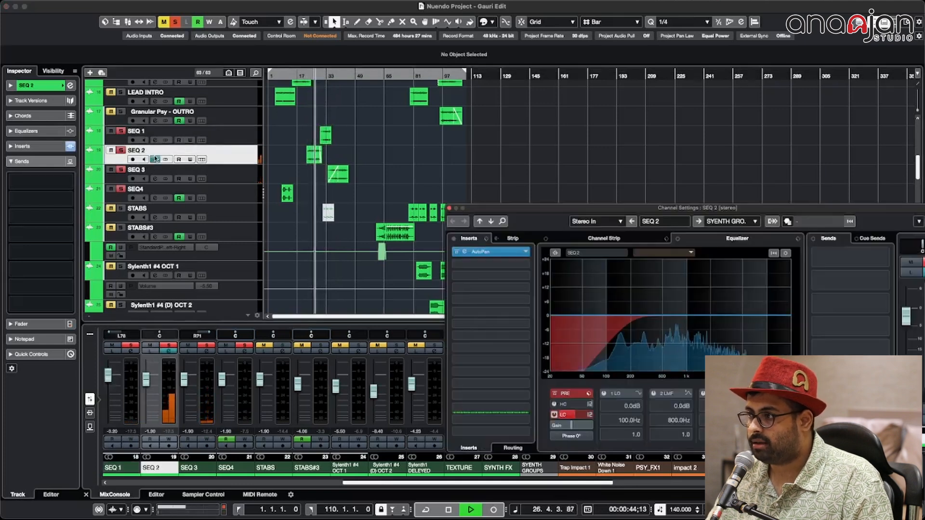
{"action": "left_click", "coordinate": [155, 159]}
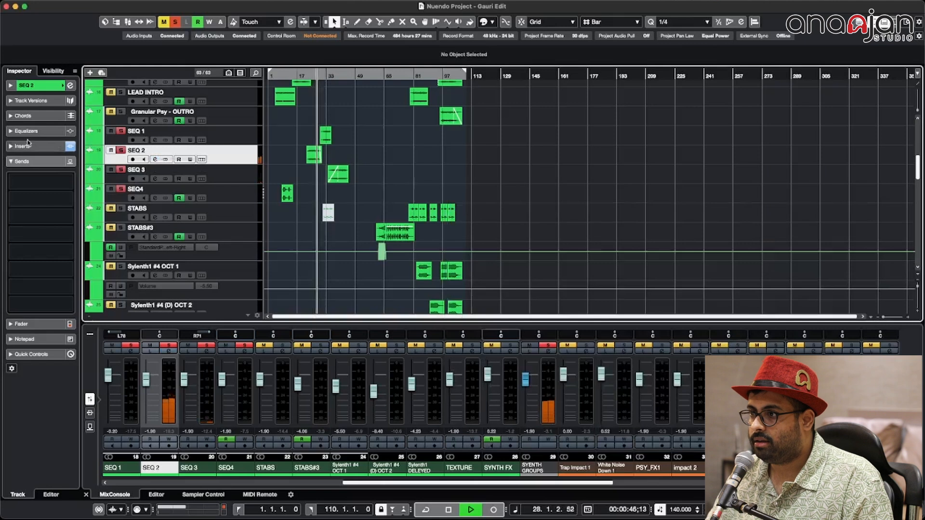
{"action": "key", "text": "space"}
- Open SEQ 1's channel settings to inspect its EQ, inserts and sends, and move the window clear of the mixer
{"action": "left_click", "coordinate": [225, 136]}
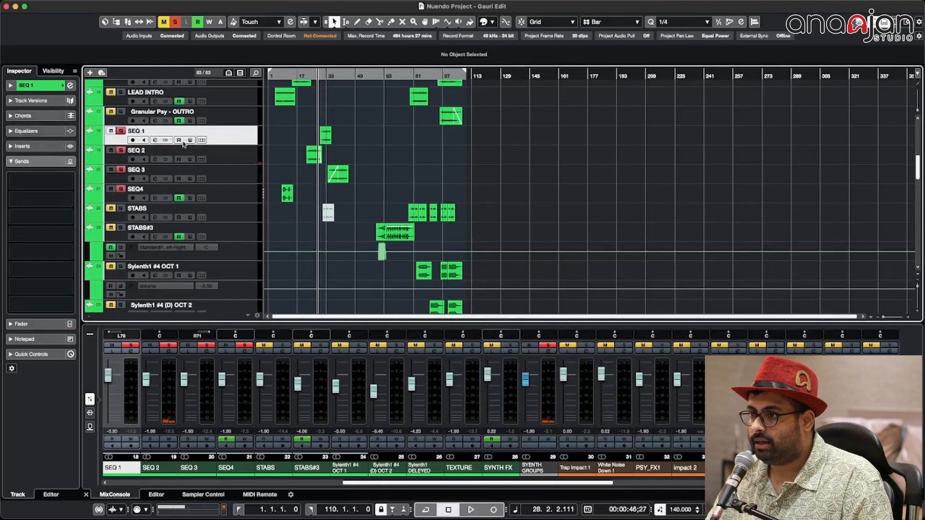
{"action": "left_click", "coordinate": [158, 139]}
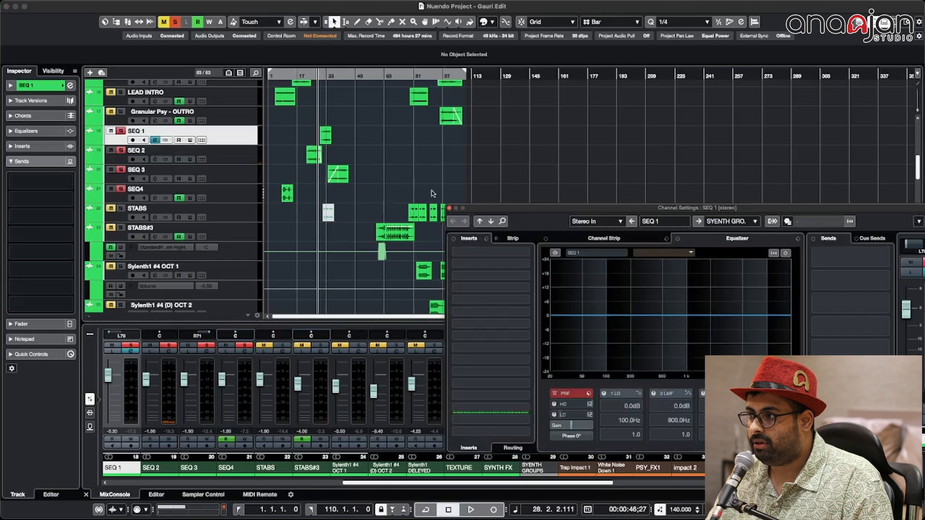
{"action": "left_click", "coordinate": [490, 202]}
{"action": "left_click_drag", "start_coordinate": [511, 207], "coordinate": [534, 73]}
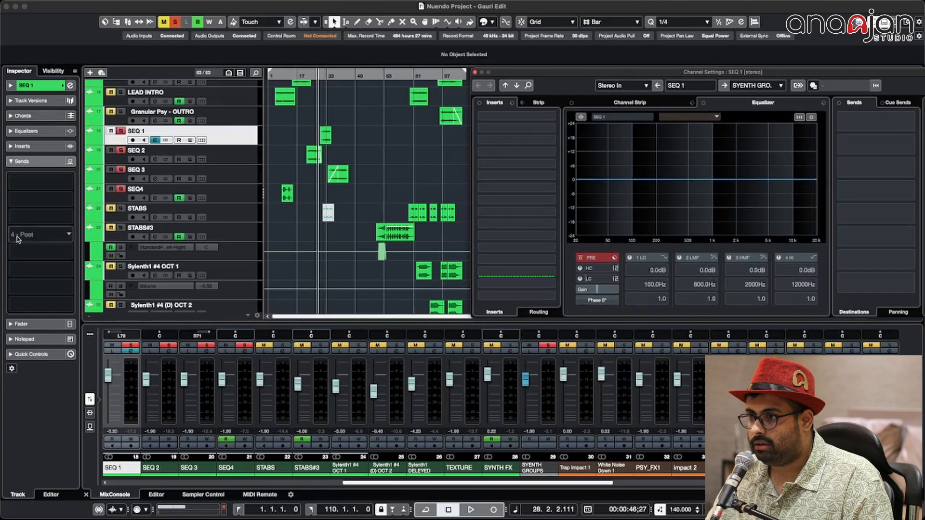
- Open the AutoPan insert on SEQ 2 and play the passage from about bar 28 to hear its panning
{"action": "left_click", "coordinate": [224, 159]}
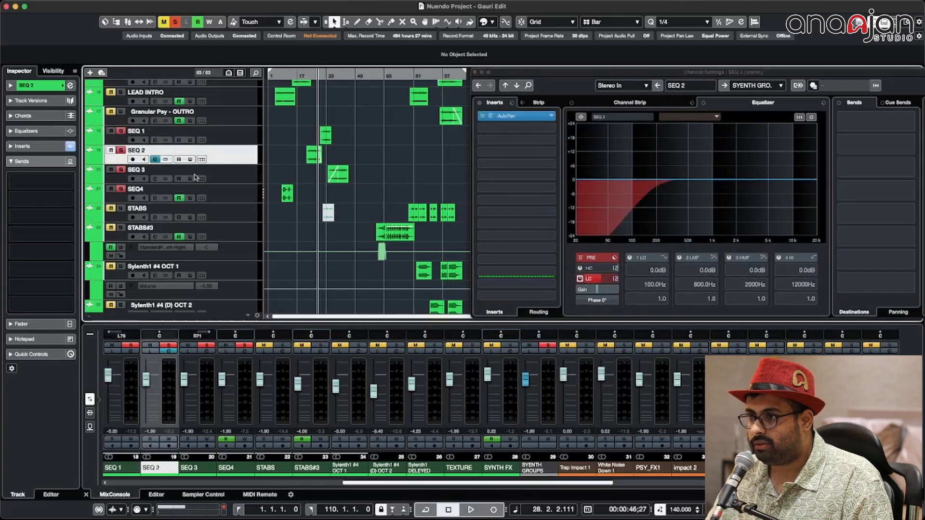
{"action": "left_click", "coordinate": [490, 118]}
{"action": "left_click", "coordinate": [490, 118]}
{"action": "key", "text": "space"}
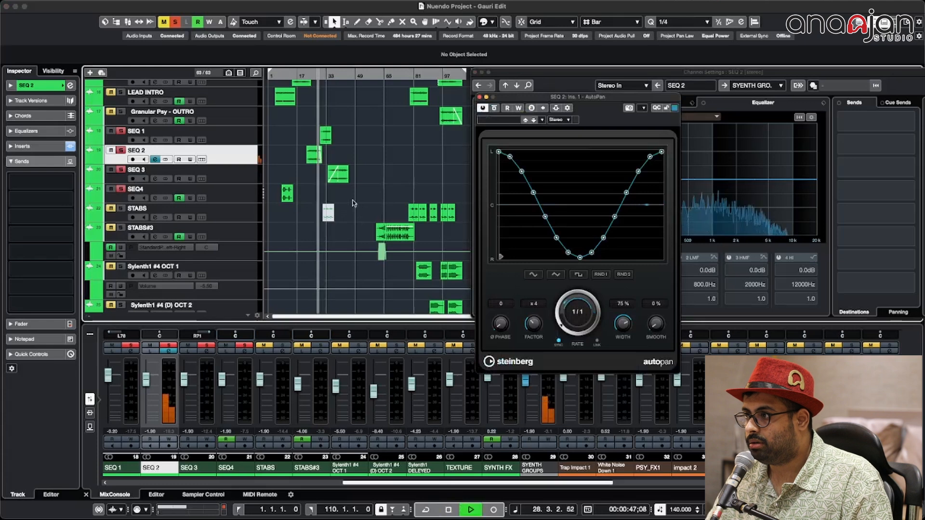
{"action": "key", "text": "space"}
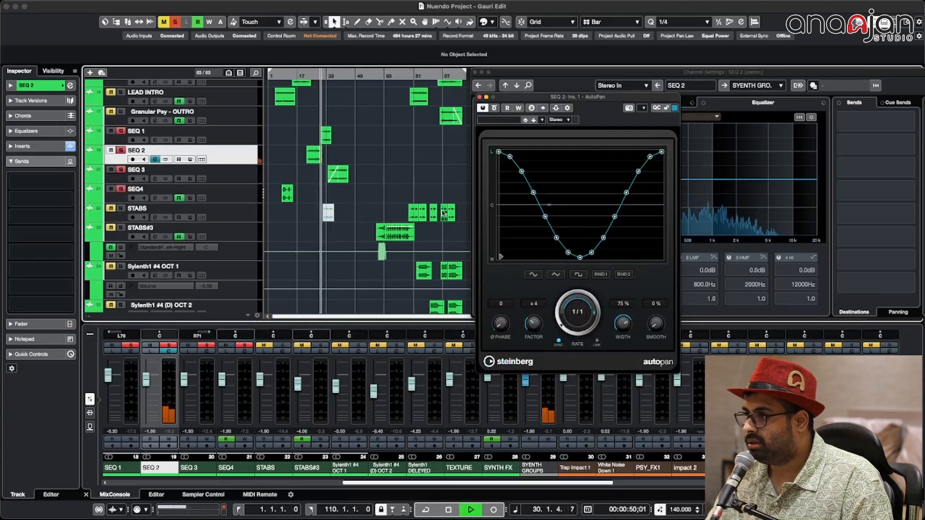
{"action": "key", "text": "space"}
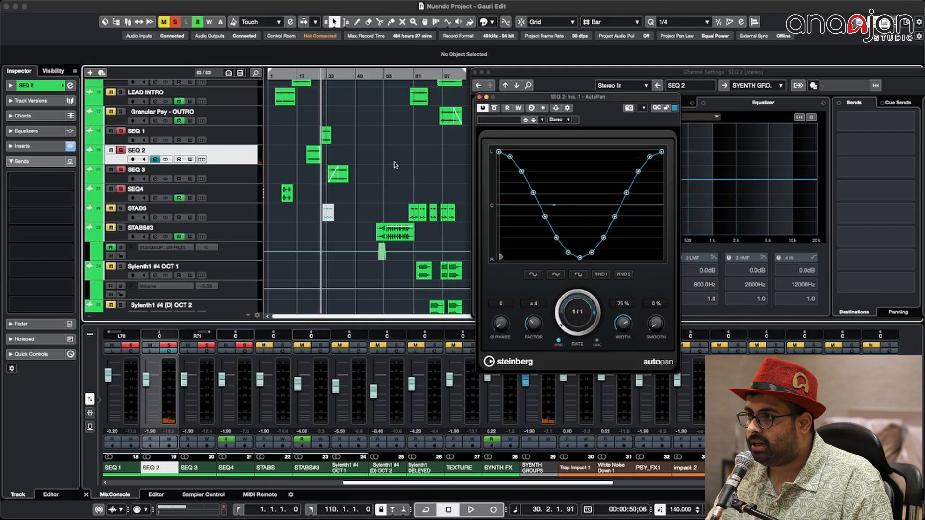
{"action": "left_click", "coordinate": [395, 165]}
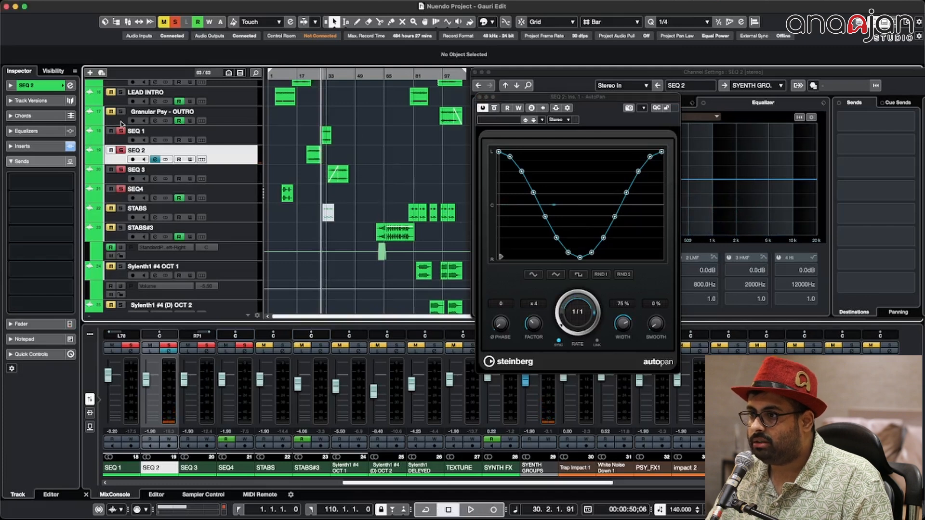
- Inspect SEQ 3's equalizer settings and FX 02 send, and close the AutoPan and channel settings windows
{"action": "left_click", "coordinate": [229, 172]}
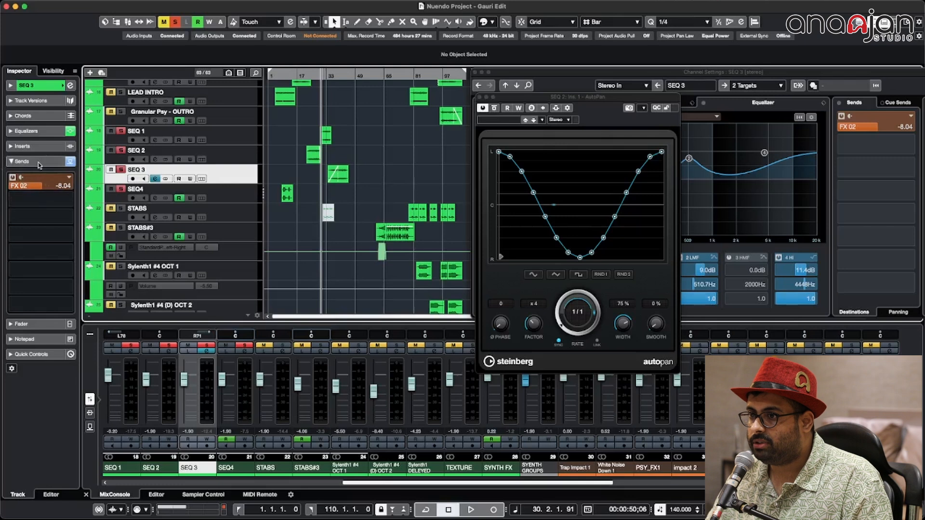
{"action": "left_click", "coordinate": [51, 132]}
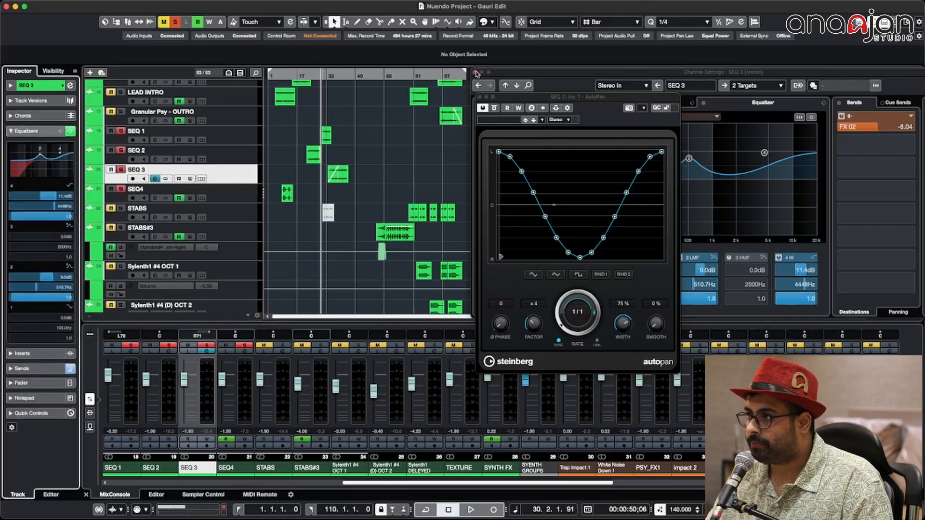
{"action": "left_click", "coordinate": [475, 73]}
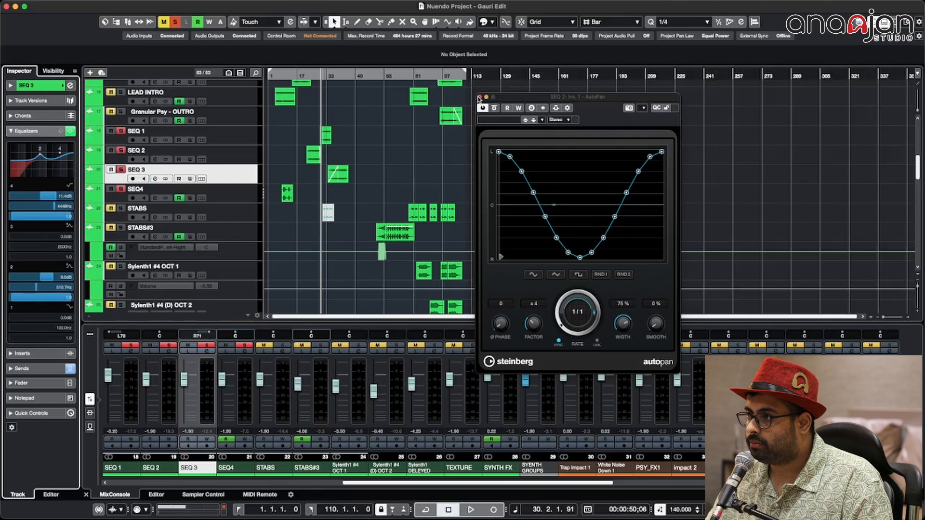
{"action": "left_click", "coordinate": [479, 98]}
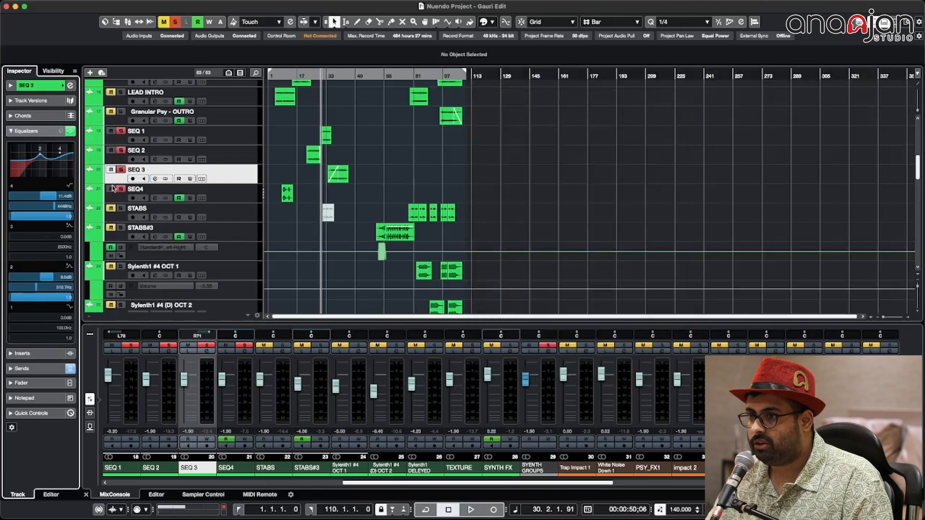
{"action": "left_click", "coordinate": [155, 178]}
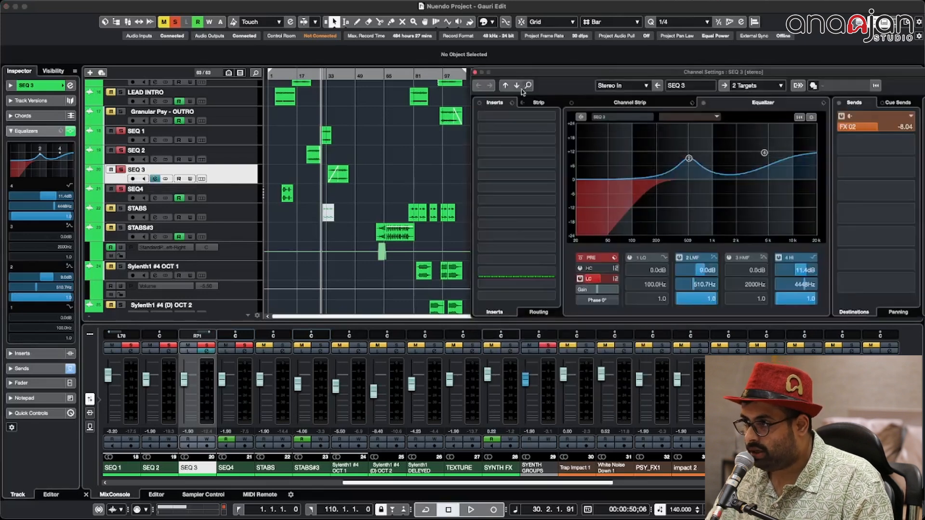
{"action": "left_click", "coordinate": [475, 72]}
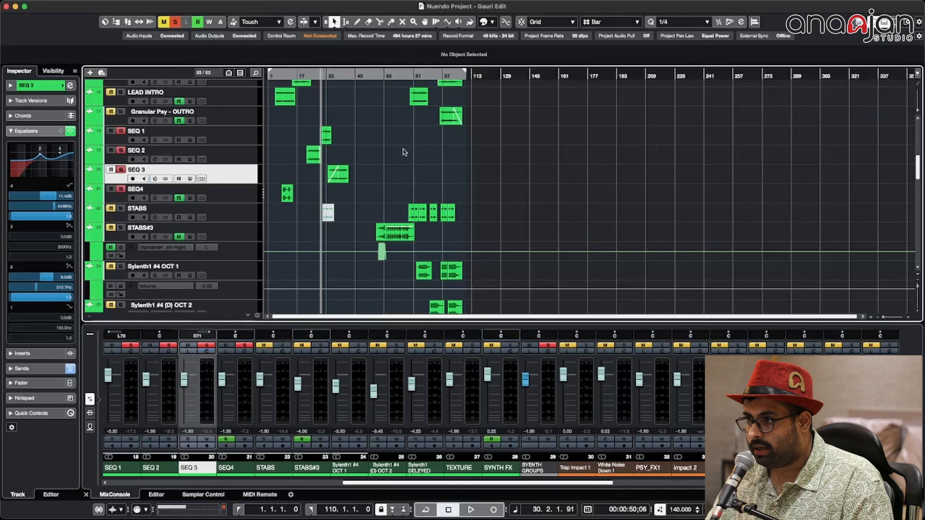
- Play SEQ 3's clip from about bar 33 and examine its signal against the EQ curve in its channel settings
{"action": "left_click", "coordinate": [330, 76]}
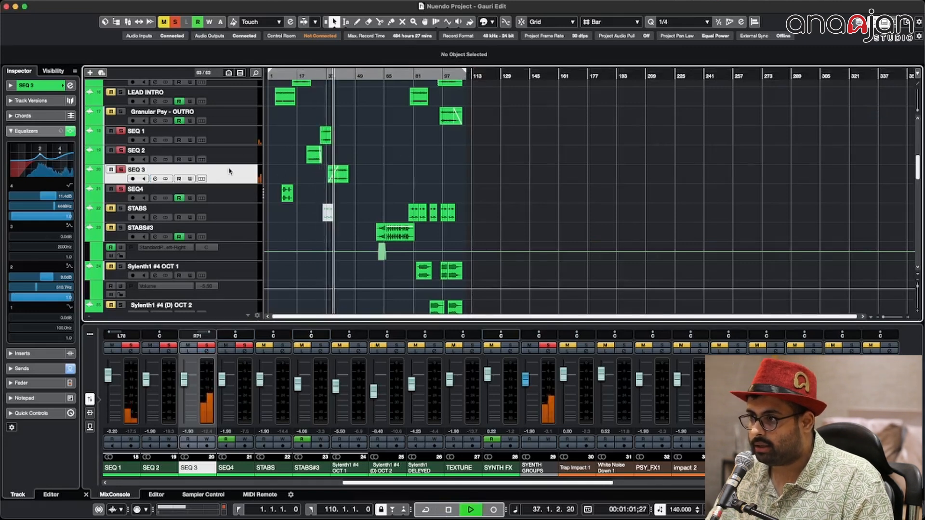
{"action": "left_click", "coordinate": [225, 194]}
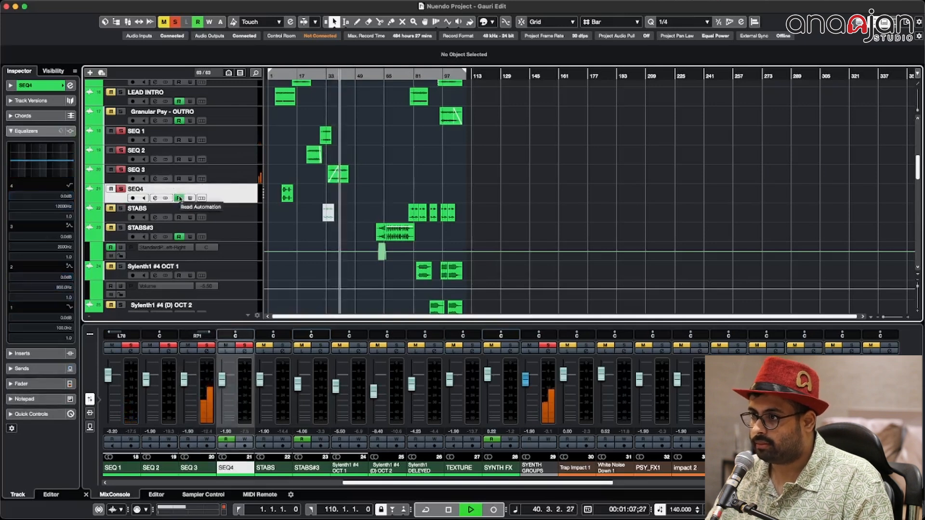
{"action": "left_click", "coordinate": [213, 179]}
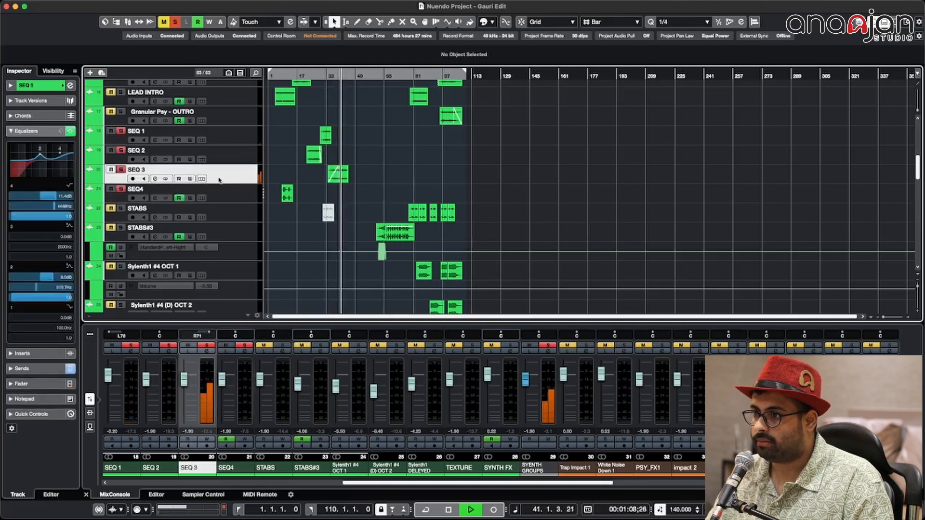
{"action": "left_click", "coordinate": [155, 179]}
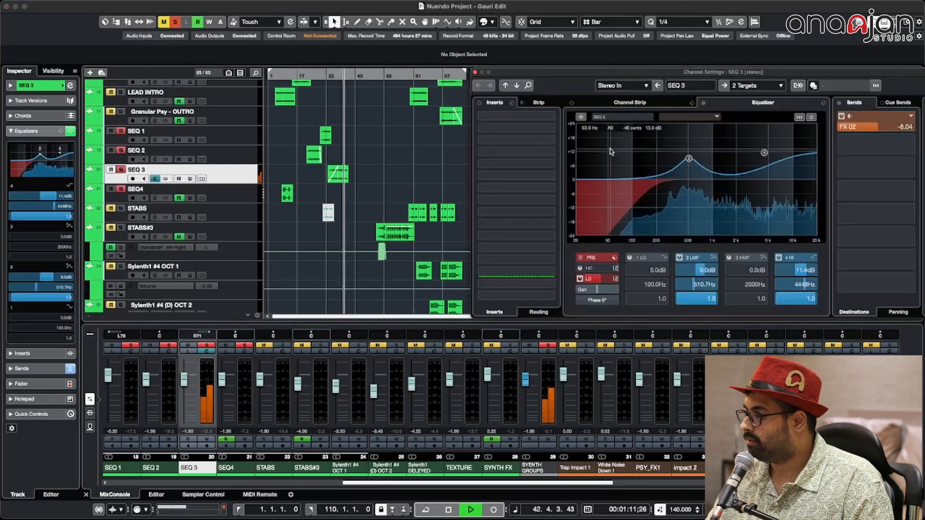
{"action": "key", "text": "space"}
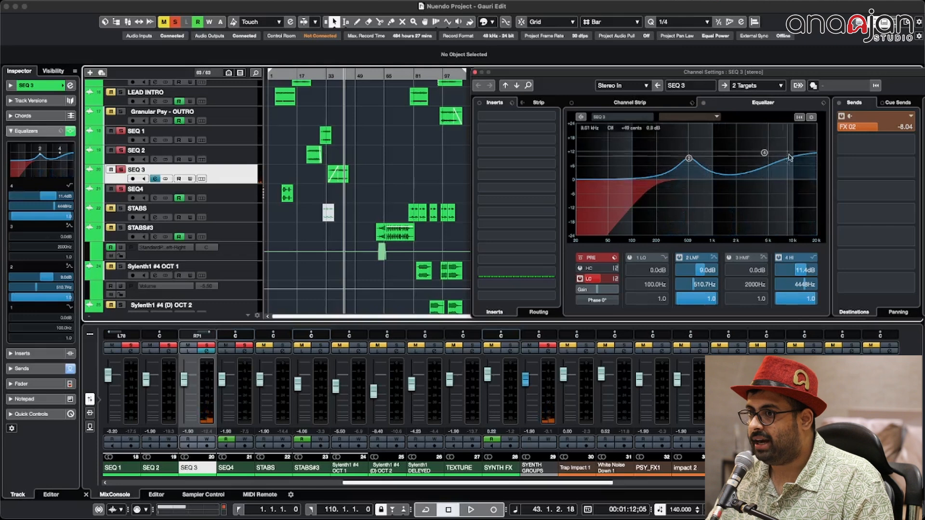
- Listen to SEQ4's soloed clip near bar 10, clear all solos, and play the same passage in the full mix
{"action": "left_click", "coordinate": [279, 78]}
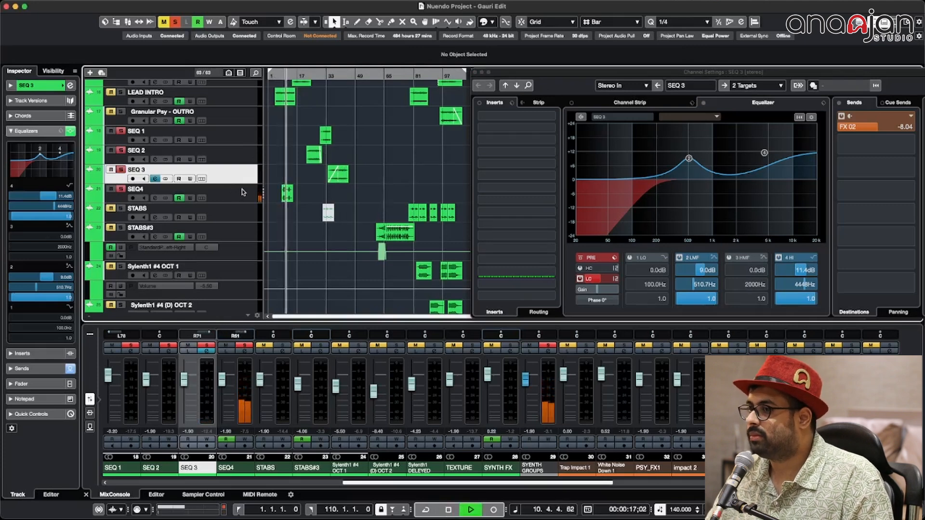
{"action": "key", "text": "space"}
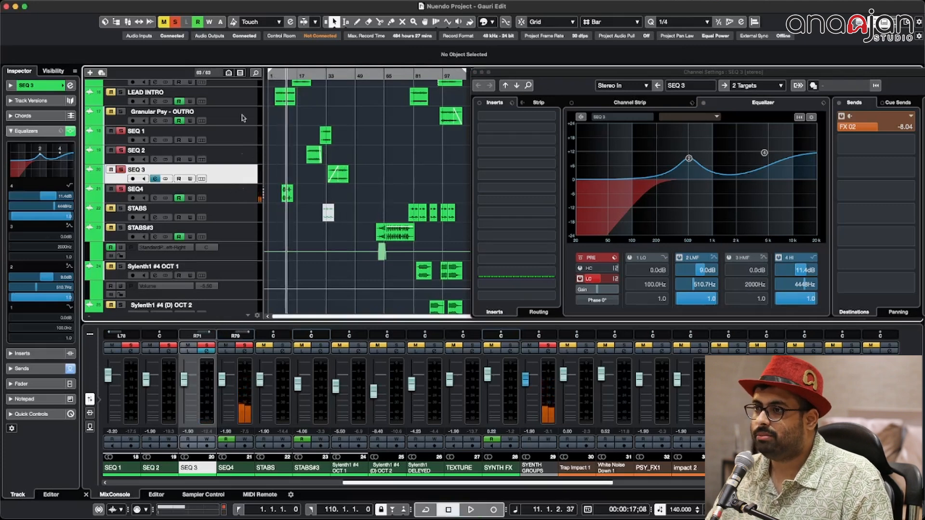
{"action": "left_click", "coordinate": [176, 23]}
{"action": "left_click", "coordinate": [285, 76]}
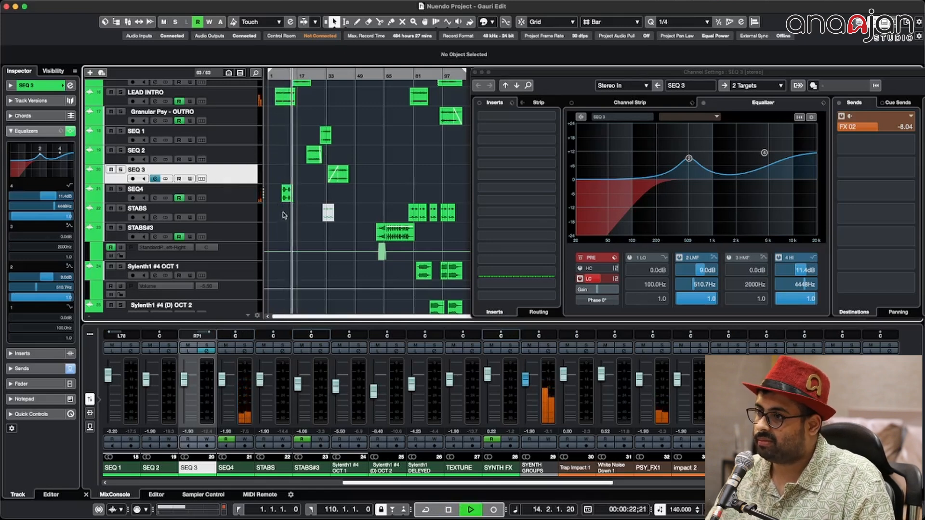
- Solo the STABS track and play it from about bar 78, checking its EQ boost and FX 01 send
{"action": "left_click", "coordinate": [227, 215]}
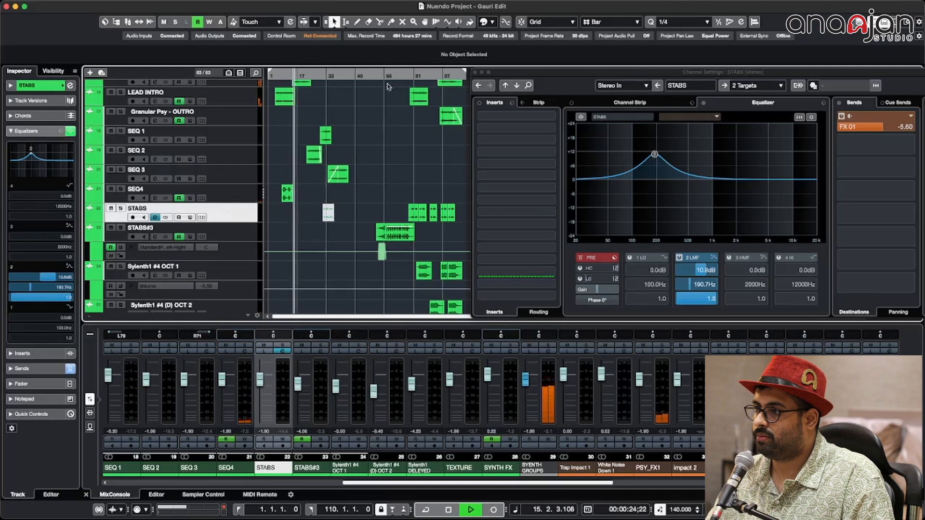
{"action": "key", "text": "space"}
{"action": "left_click", "coordinate": [400, 76]}
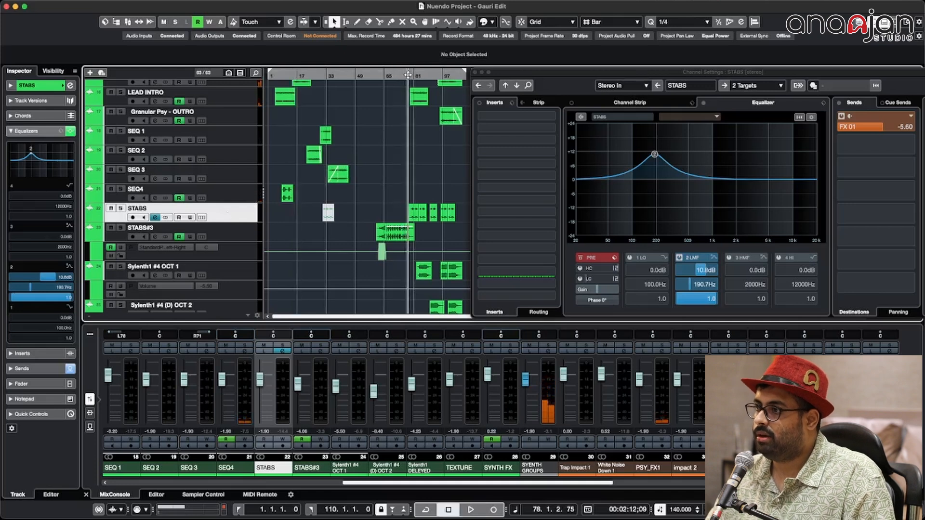
{"action": "key", "text": "s"}
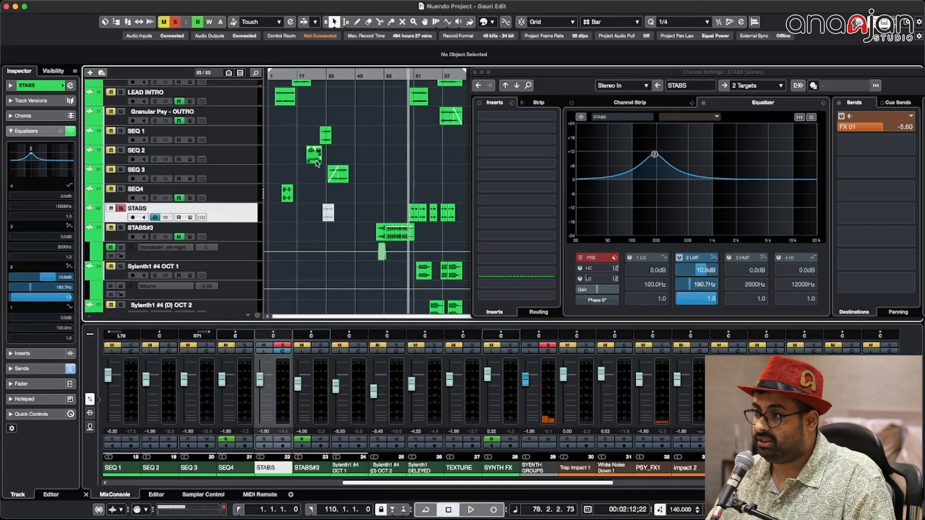
{"action": "key", "text": "h"}
{"action": "key", "text": "h"}
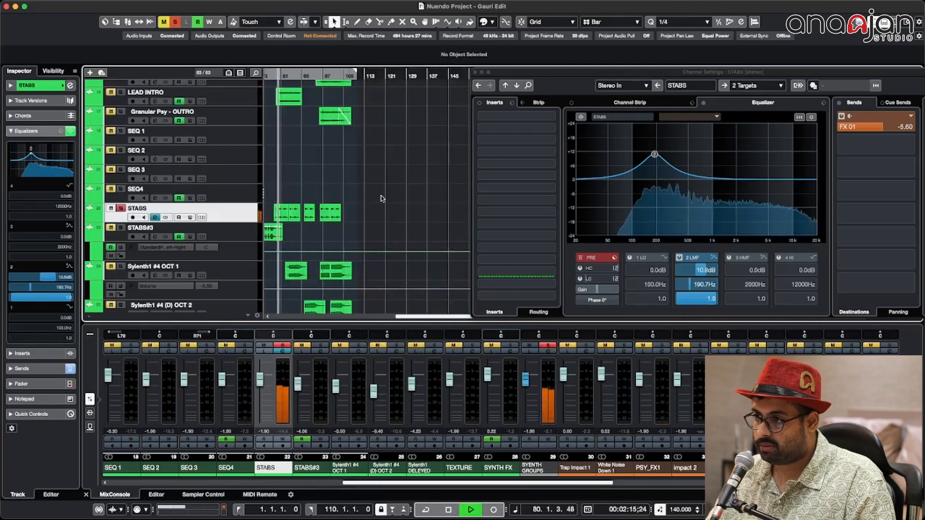
{"action": "key", "text": "space"}
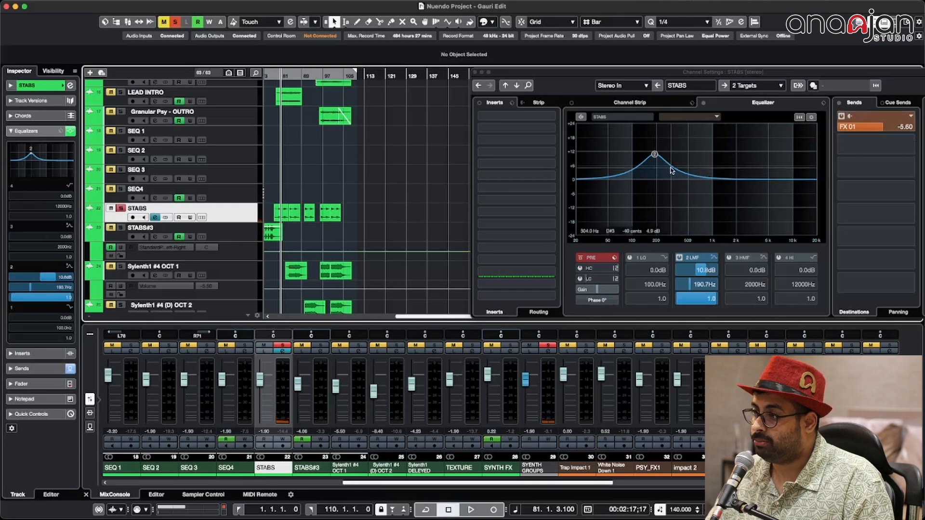
{"action": "key", "text": "space"}
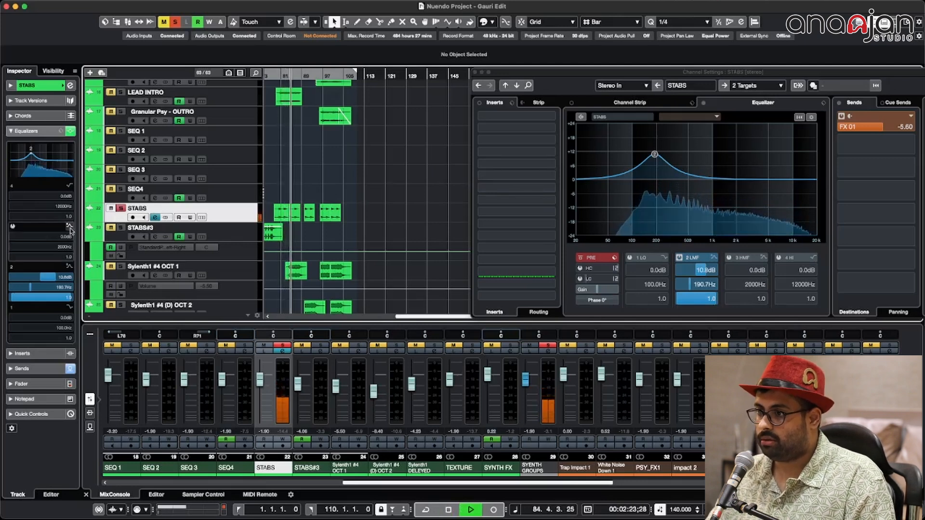
- Play from about bar 68 and solo STABS#3 alongside STABS, examining its clip and automation near bar 65
{"action": "scroll", "coordinate": [268, 161], "scroll_direction": "left", "scroll_amount": 10}
{"action": "left_click", "coordinate": [381, 76]}
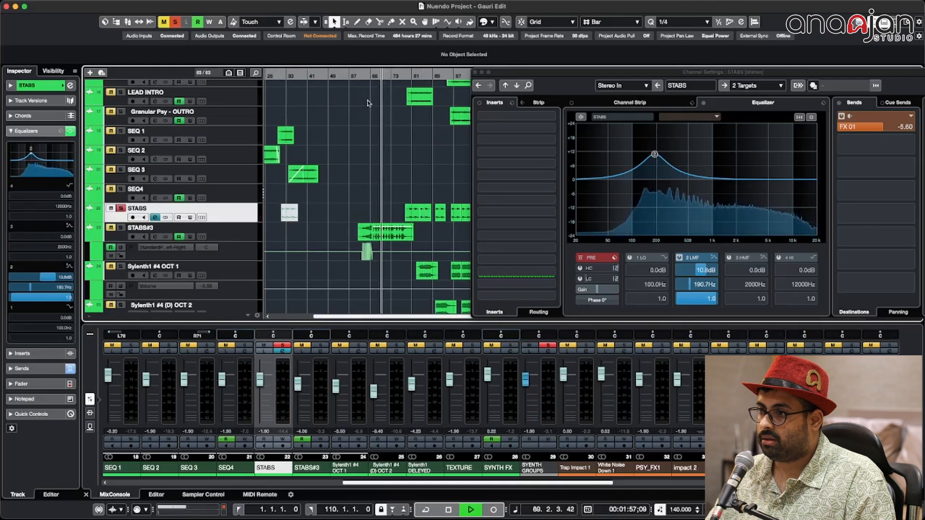
{"action": "left_click", "coordinate": [120, 228]}
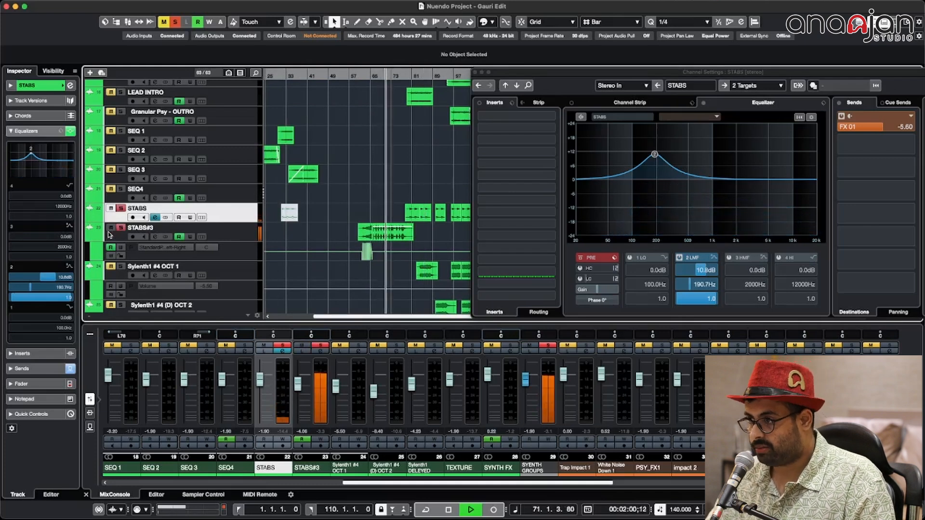
{"action": "key", "text": "h"}
{"action": "key", "text": "h"}
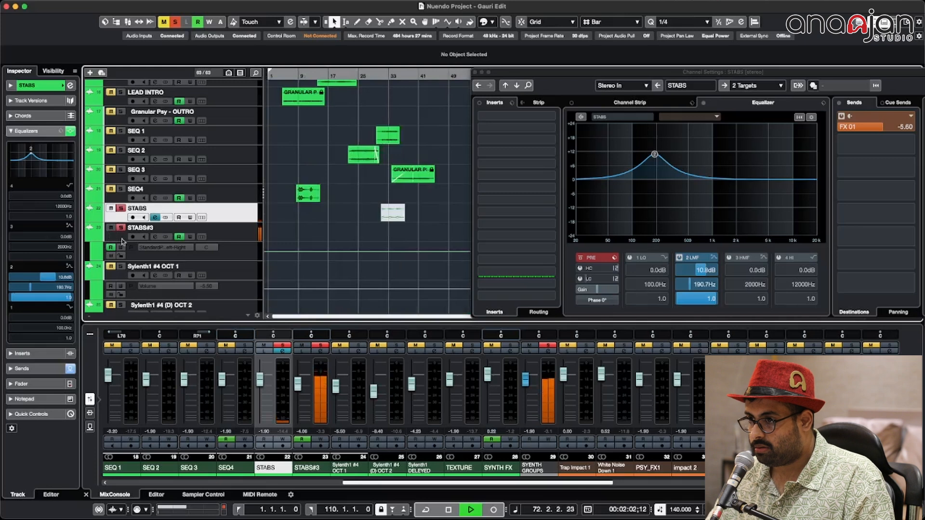
{"action": "scroll", "coordinate": [300, 211], "scroll_direction": "right", "scroll_amount": 5}
{"action": "scroll", "coordinate": [299, 210], "scroll_direction": "left", "scroll_amount": 5}
{"action": "scroll", "coordinate": [299, 211], "scroll_direction": "up", "scroll_amount": 3}
{"action": "scroll", "coordinate": [299, 210], "scroll_direction": "right", "scroll_amount": 5}
{"action": "scroll", "coordinate": [347, 212], "scroll_direction": "right", "scroll_amount": 8}
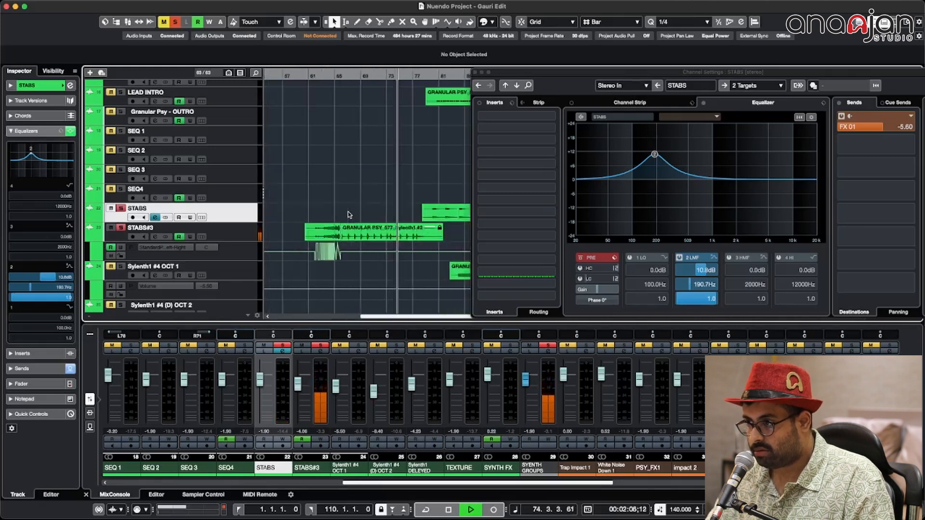
{"action": "scroll", "coordinate": [348, 212], "scroll_direction": "up", "scroll_amount": 3}
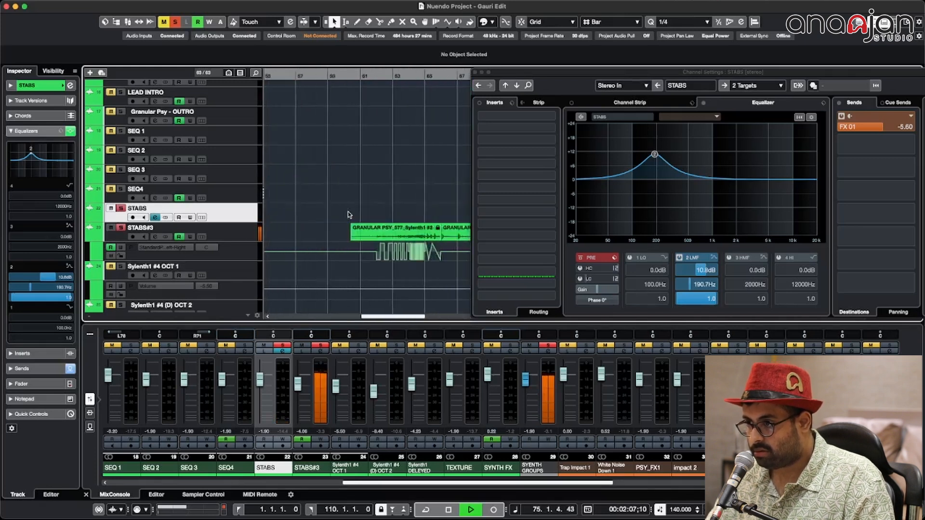
- Select STABS#3 and play it from about bar 71, examining its signal against the four-band EQ curve
{"action": "left_click", "coordinate": [243, 231]}
{"action": "key", "text": "space"}
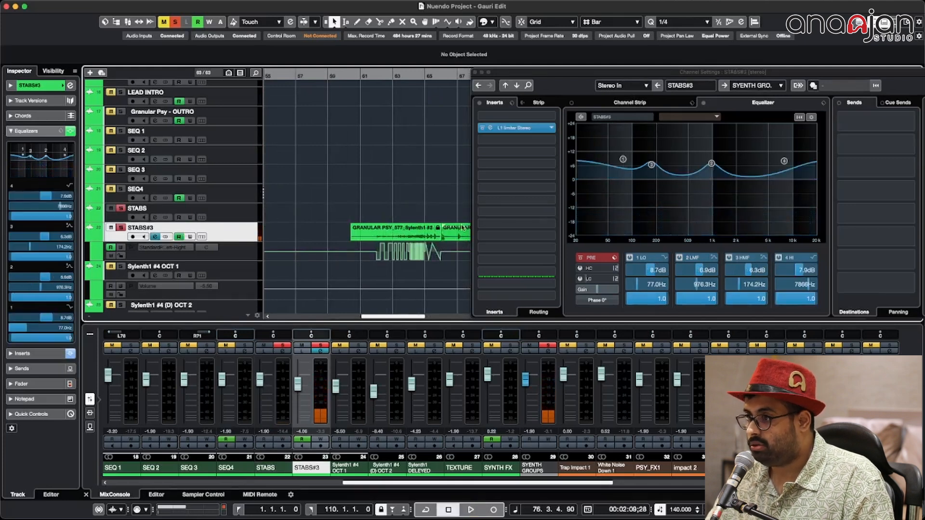
{"action": "scroll", "coordinate": [423, 224], "scroll_direction": "right", "scroll_amount": 4}
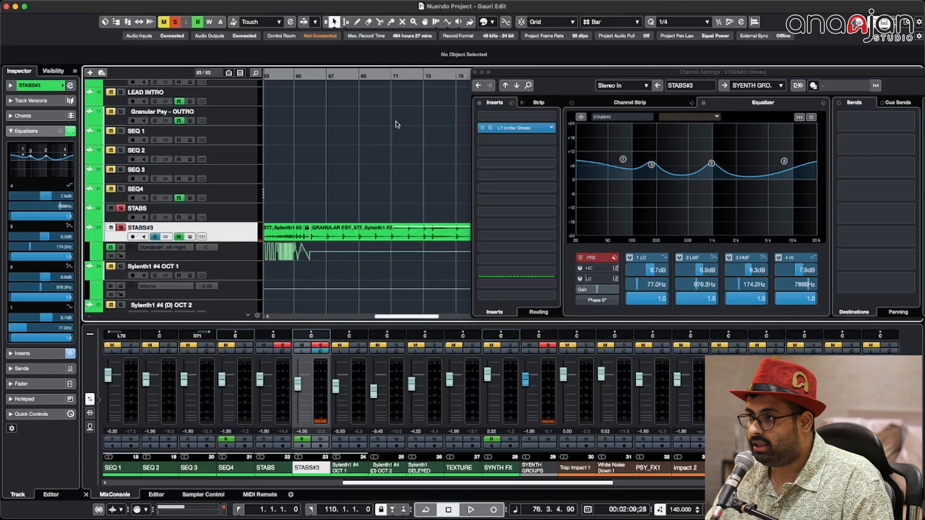
{"action": "left_click", "coordinate": [391, 73]}
{"action": "key", "text": "space"}
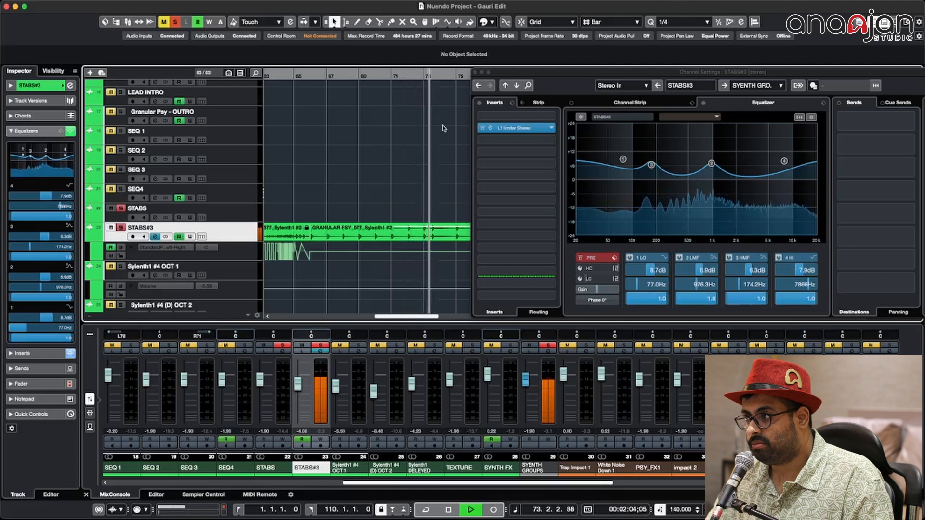
{"action": "key", "text": "space"}
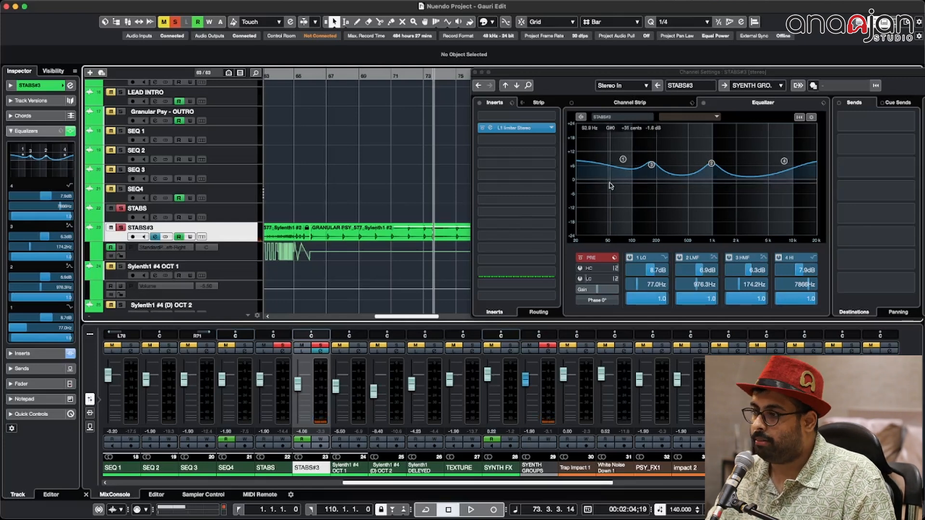
- Locate the start of STABS#3's clip and place the playhead at about bar 61
{"action": "key", "text": "g"}
{"action": "key", "text": "g"}
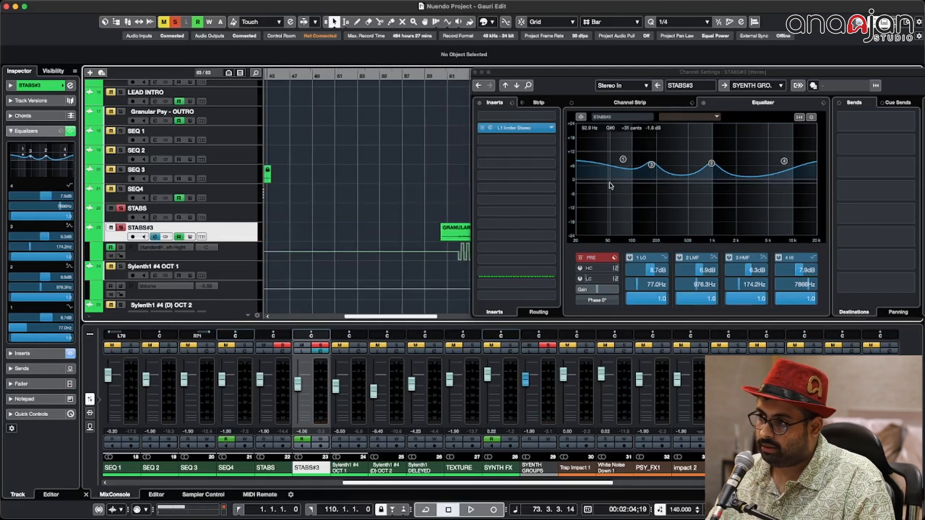
{"action": "scroll", "coordinate": [392, 148], "scroll_direction": "right", "scroll_amount": 3}
{"action": "key", "text": "g"}
{"action": "key", "text": "g"}
{"action": "key", "text": "g"}
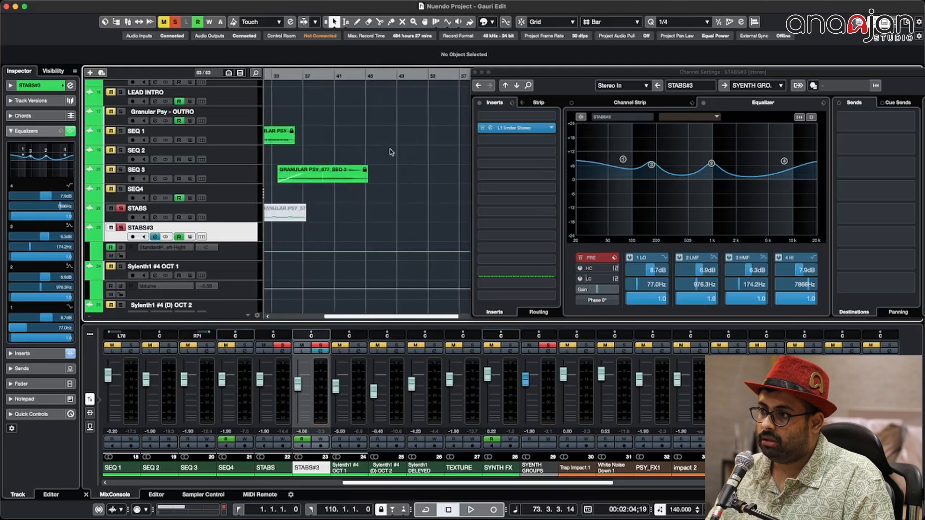
{"action": "scroll", "coordinate": [379, 146], "scroll_direction": "right", "scroll_amount": 5}
{"action": "scroll", "coordinate": [379, 147], "scroll_direction": "right", "scroll_amount": 3}
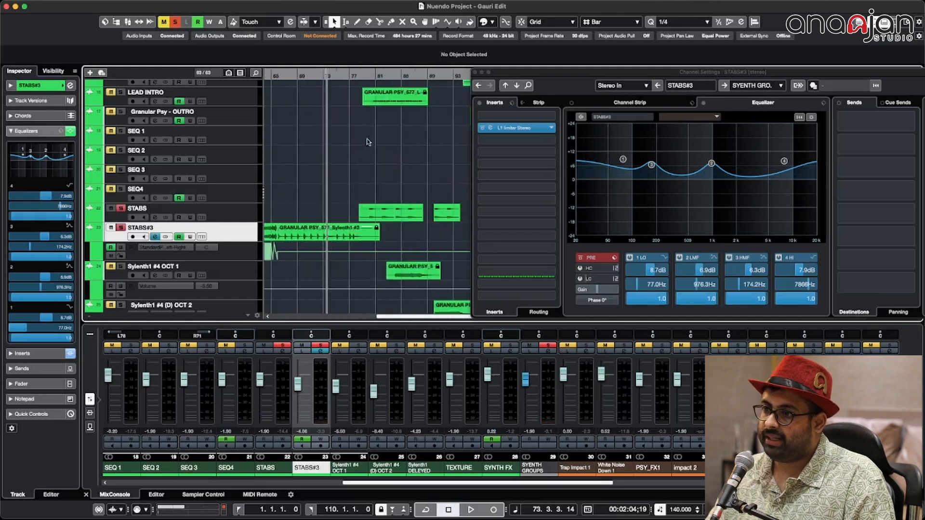
{"action": "scroll", "coordinate": [332, 163], "scroll_direction": "left", "scroll_amount": 3}
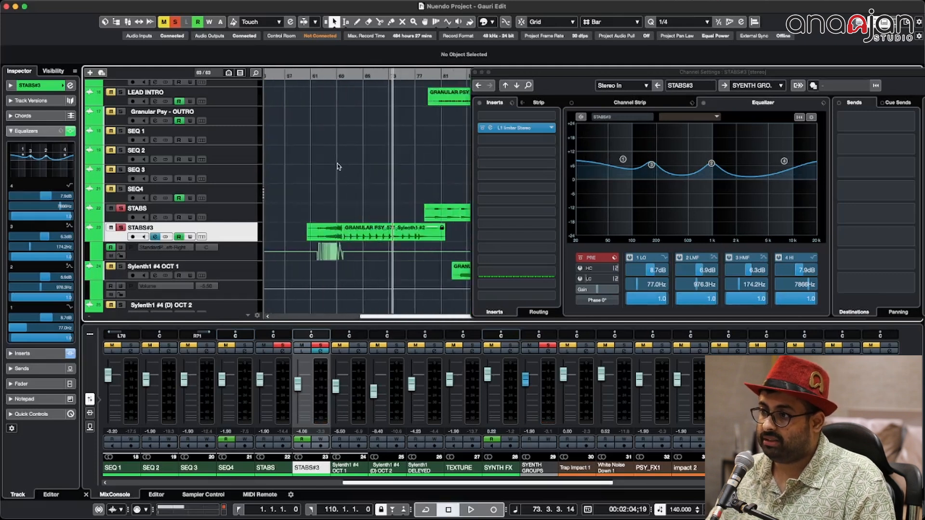
{"action": "left_click", "coordinate": [313, 74]}
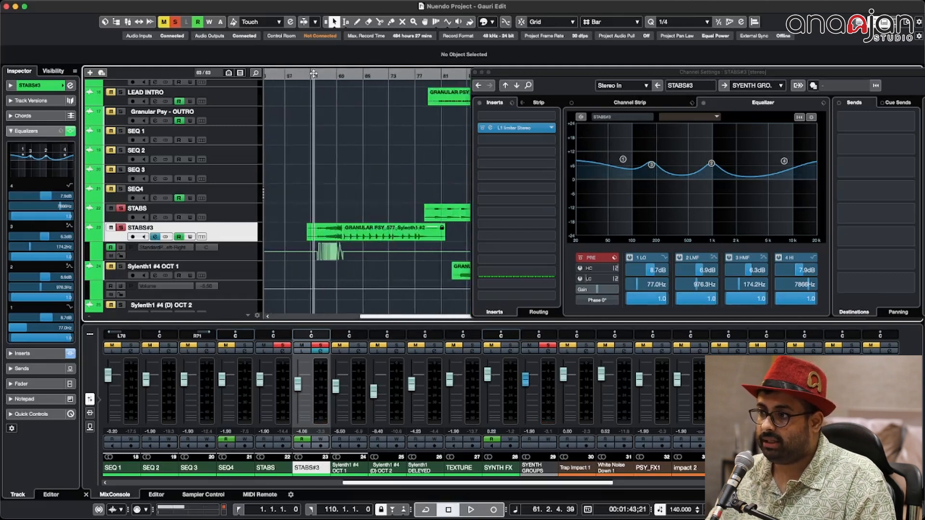
- Enlarge the STABS#3 track and its left-right pan automation lane, and close the channel settings window
{"action": "left_click", "coordinate": [231, 254]}
{"action": "key", "text": "shift+h"}
{"action": "key", "text": "shift+h"}
{"action": "key", "text": "shift+h"}
{"action": "key", "text": "shift+h"}
{"action": "key", "text": "shift+h"}
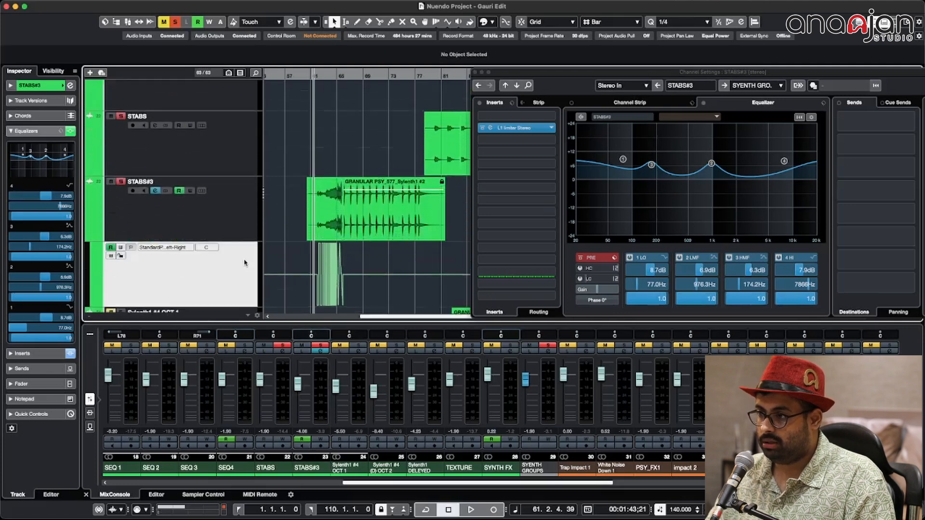
{"action": "left_click", "coordinate": [472, 75]}
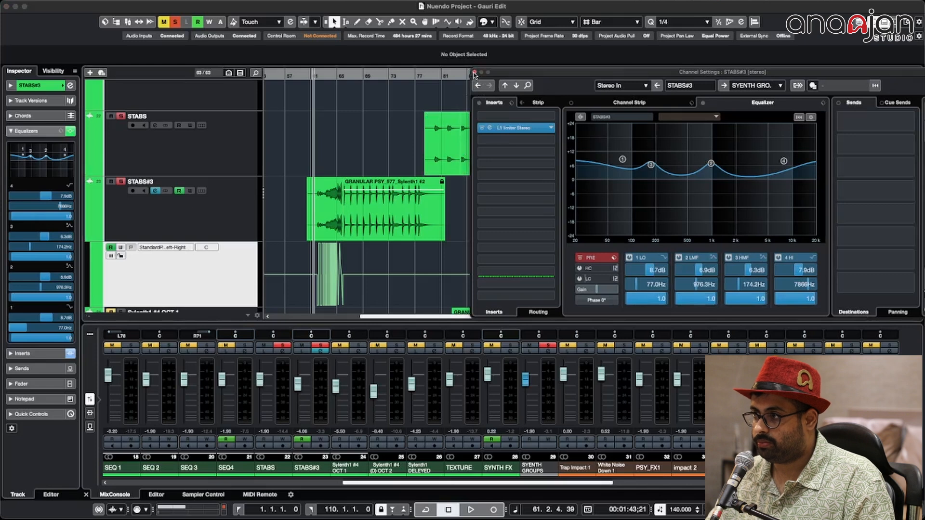
{"action": "left_click", "coordinate": [474, 73]}
- Examine STABS#3's left-right pan automation between bars 62 and 66 up close and play through the passage
{"action": "key", "text": "h"}
{"action": "key", "text": "h"}
{"action": "key", "text": "h"}
{"action": "key", "text": "h"}
{"action": "key", "text": "h"}
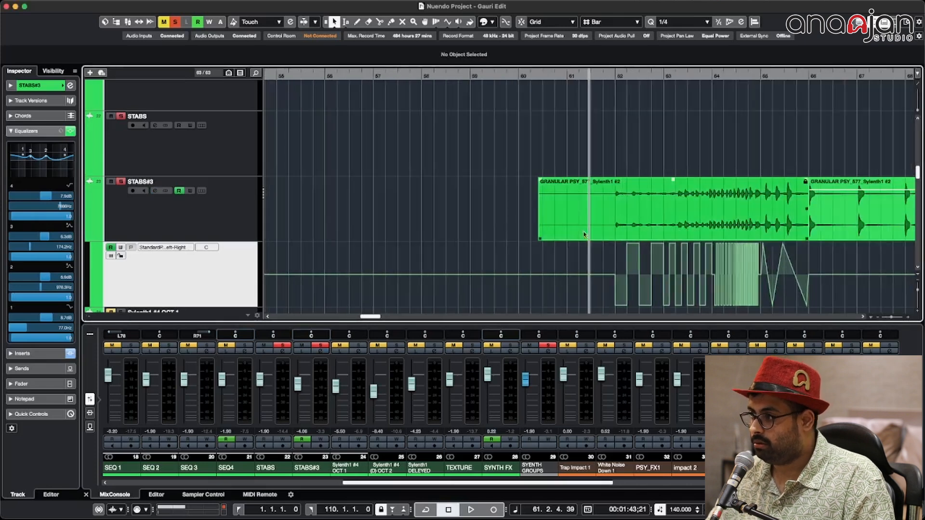
{"action": "scroll", "coordinate": [608, 221], "scroll_direction": "down", "scroll_amount": 2}
{"action": "scroll", "coordinate": [609, 221], "scroll_direction": "right", "scroll_amount": 10}
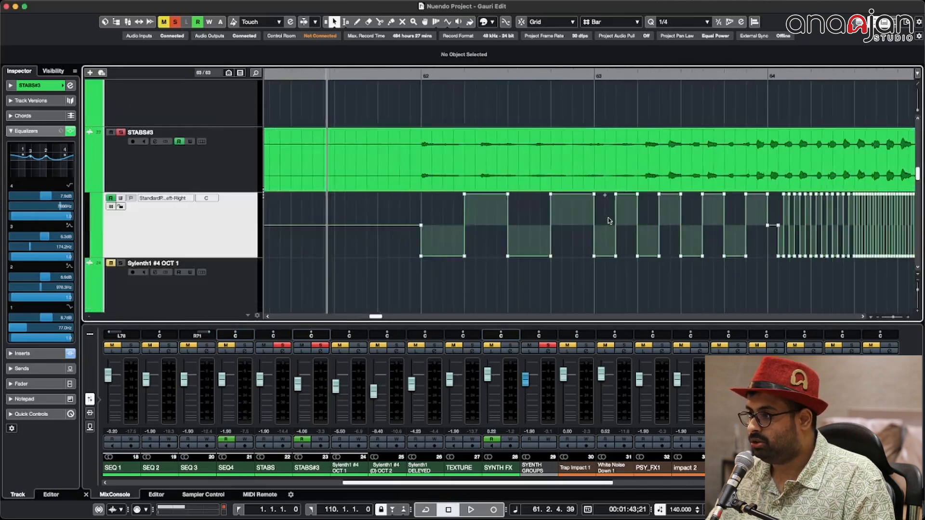
{"action": "key", "text": "g"}
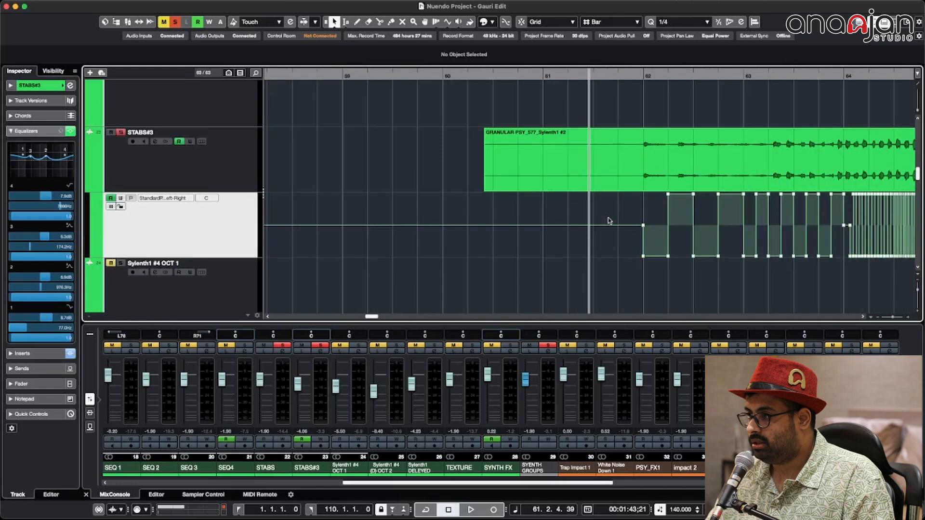
{"action": "scroll", "coordinate": [609, 221], "scroll_direction": "right", "scroll_amount": 12}
{"action": "key", "text": "shift+h"}
{"action": "key", "text": "shift+h"}
{"action": "key", "text": "shift+h"}
{"action": "key", "text": "shift+h"}
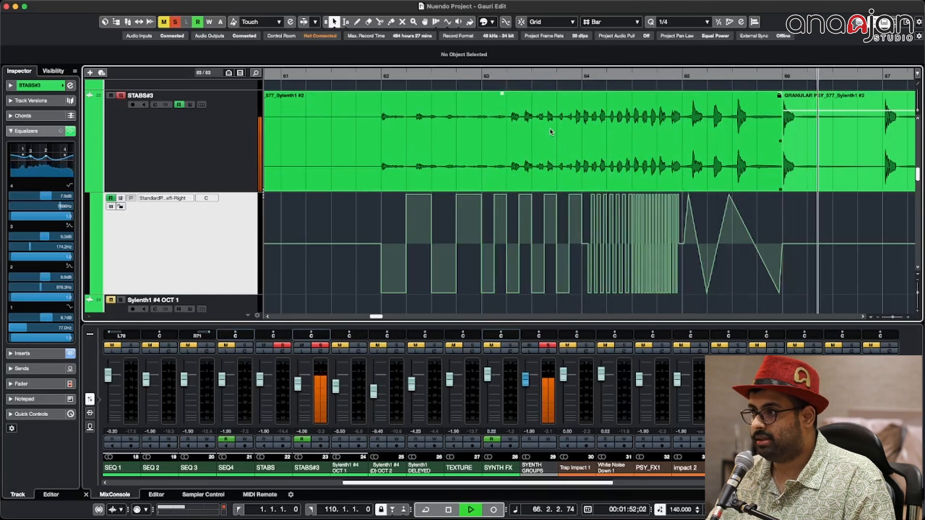
{"action": "key", "text": "space"}
- Review STABS#3's L1 limiter insert and equalizer bands in its channel settings, and close the window
{"action": "left_click", "coordinate": [203, 174]}
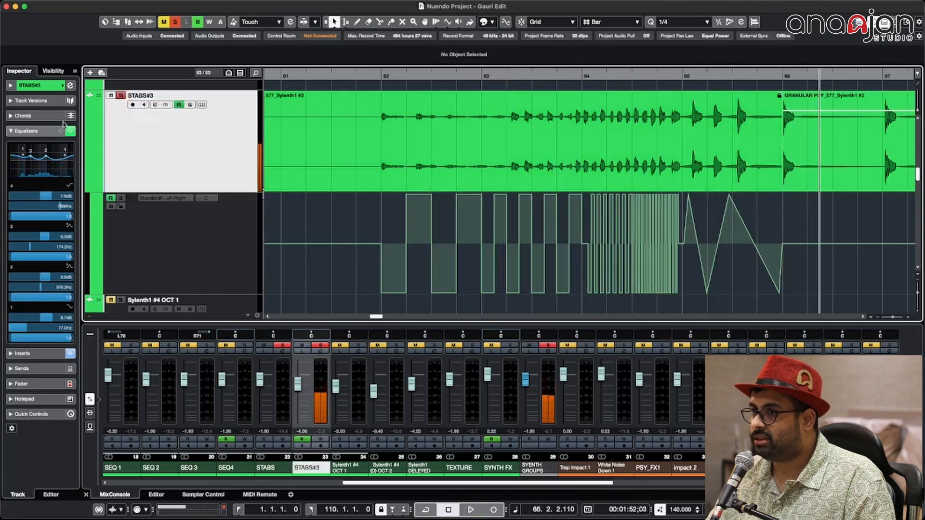
{"action": "left_click", "coordinate": [70, 86]}
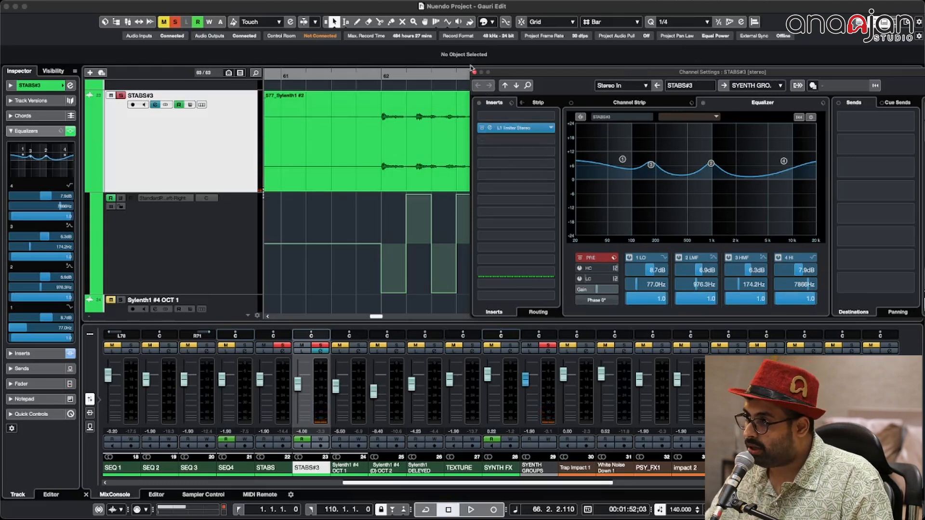
{"action": "left_click", "coordinate": [476, 72]}
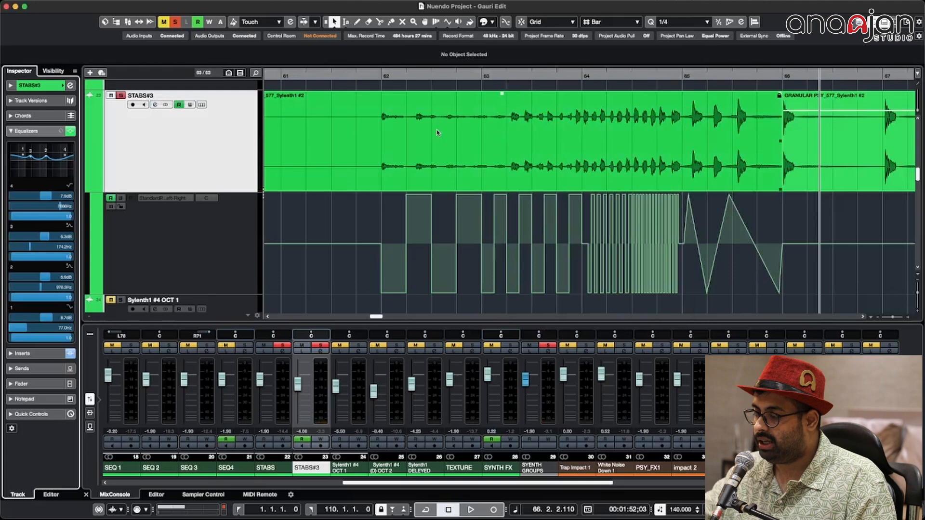
- Replay the panned STABS#3 passage from bar 62 into its following clip, viewing it within the whole arrangement
{"action": "left_click", "coordinate": [377, 78]}
{"action": "key", "text": "space"}
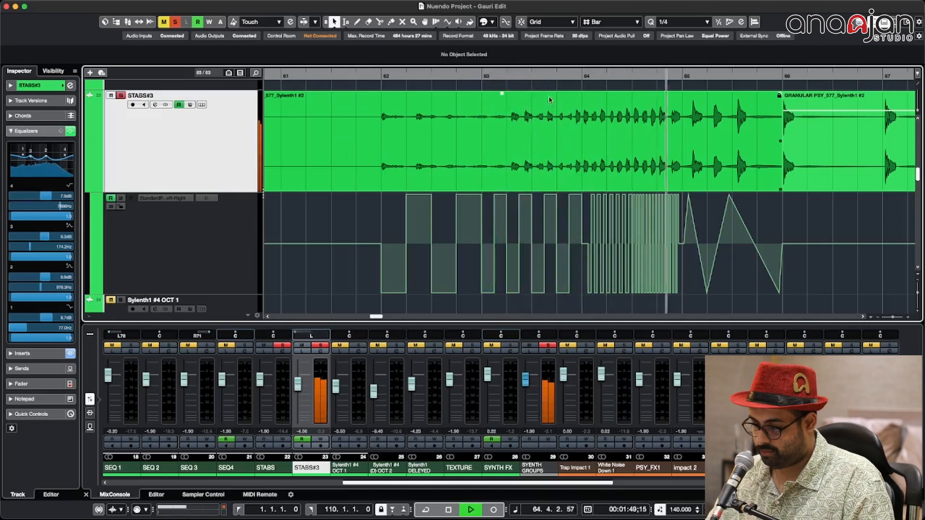
{"action": "key", "text": "g"}
{"action": "key", "text": "g"}
{"action": "key", "text": "g"}
{"action": "key", "text": "g"}
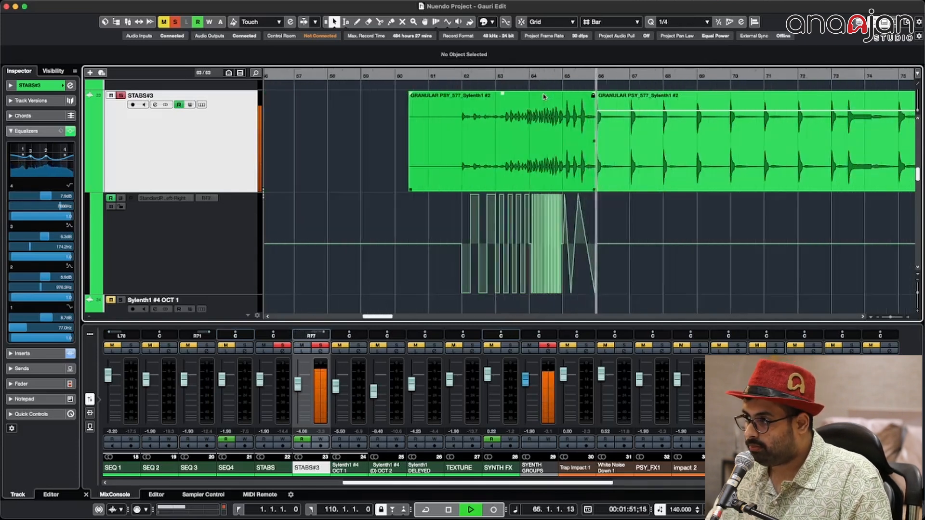
{"action": "key", "text": "g"}
{"action": "key", "text": "g"}
{"action": "key", "text": "shift+g"}
{"action": "key", "text": "shift+g"}
{"action": "key", "text": "shift+g"}
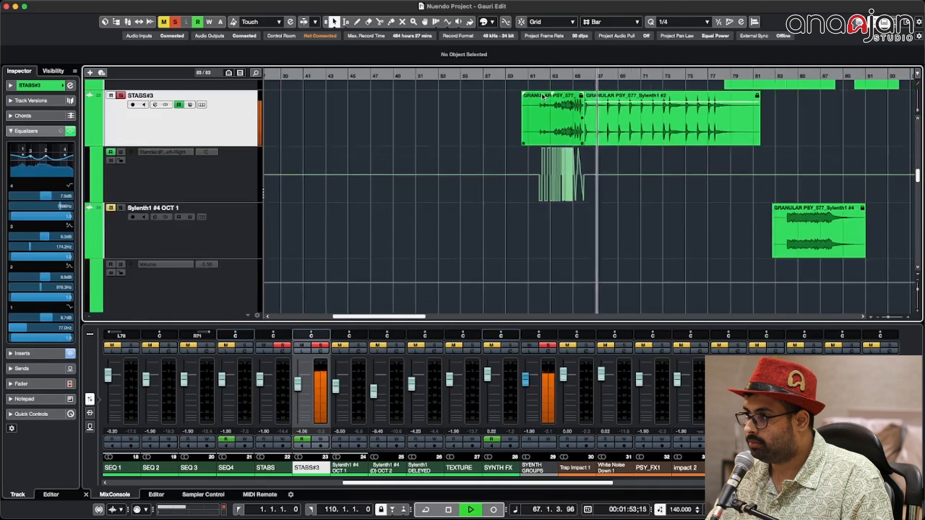
{"action": "key", "text": "shift+g"}
{"action": "key", "text": "shift+g"}
{"action": "key", "text": "g"}
{"action": "key", "text": "g"}
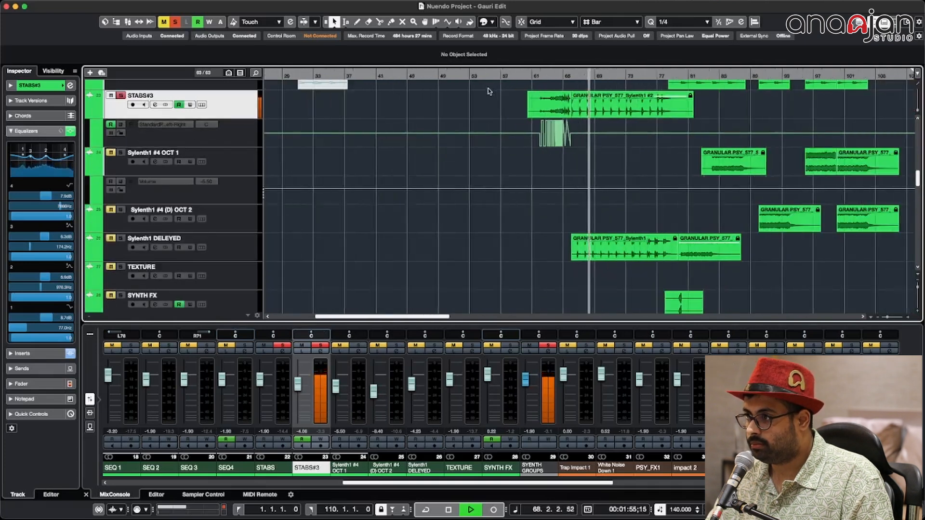
{"action": "key", "text": "g"}
{"action": "key", "text": "g"}
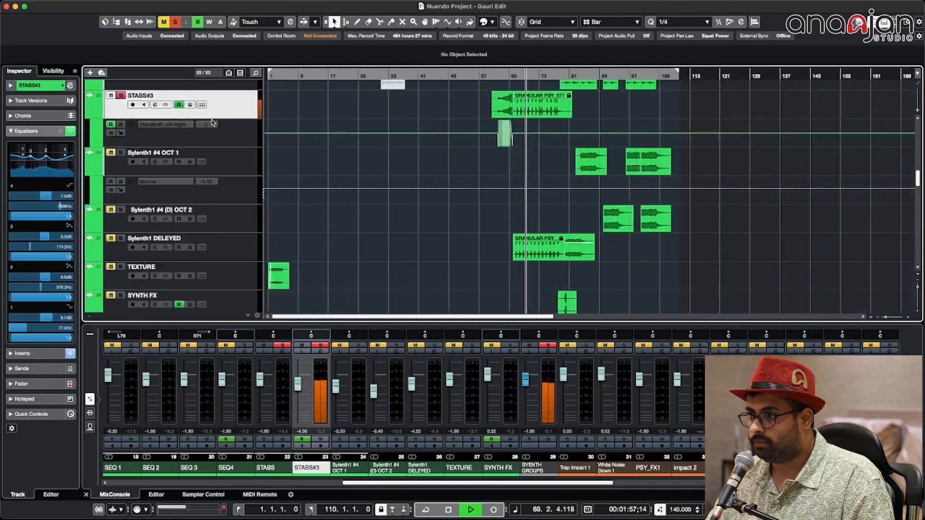
{"action": "scroll", "coordinate": [223, 146], "scroll_direction": "up", "scroll_amount": 2}
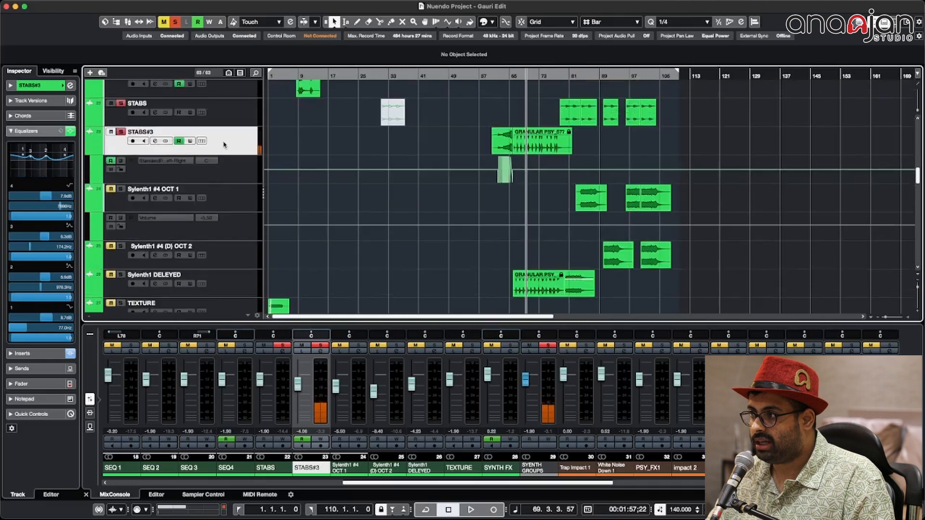
- Compare the soloed stabs by playing STABS from about bar 78 and STABS#3 from about bar 73
{"action": "left_click", "coordinate": [562, 76]}
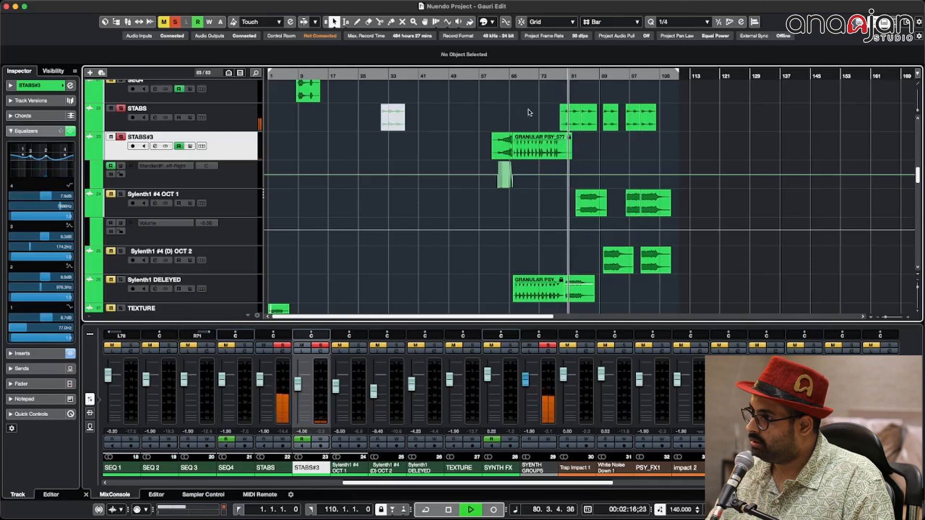
{"action": "key", "text": "space"}
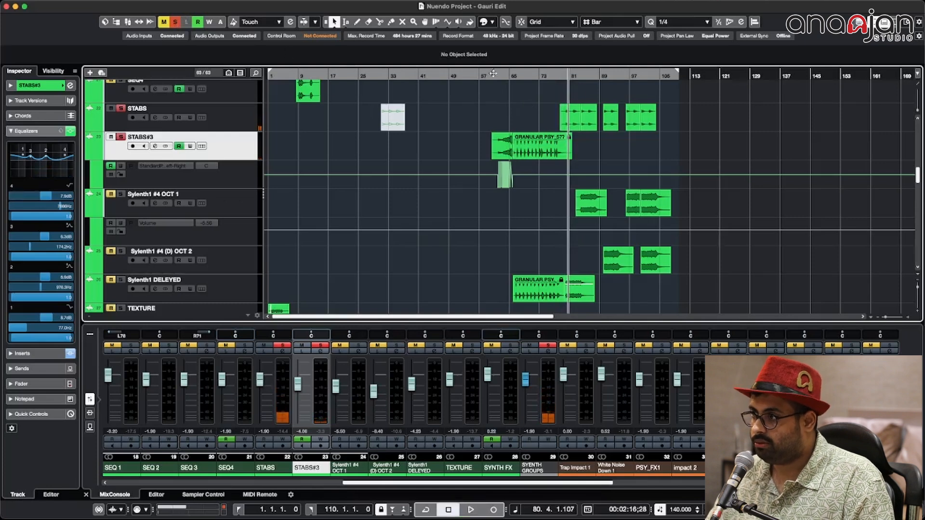
{"action": "left_click_drag", "start_coordinate": [522, 75], "coordinate": [544, 75]}
{"action": "key", "text": "space"}
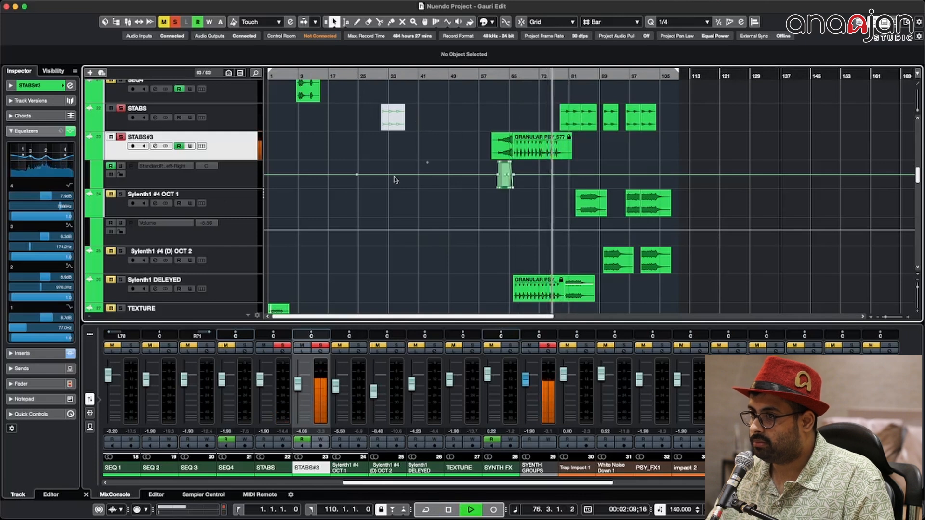
- Clear all solos and play the full mix from about bar 71 while viewing the FX and vocal tracks
{"action": "key", "text": "shift+g"}
{"action": "key", "text": "shift+g"}
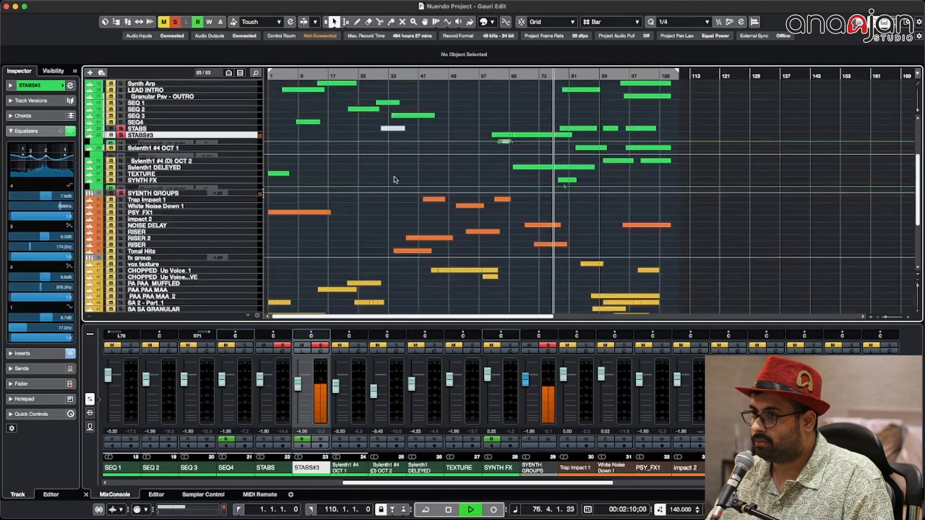
{"action": "left_click", "coordinate": [175, 22]}
{"action": "left_click", "coordinate": [537, 75]}
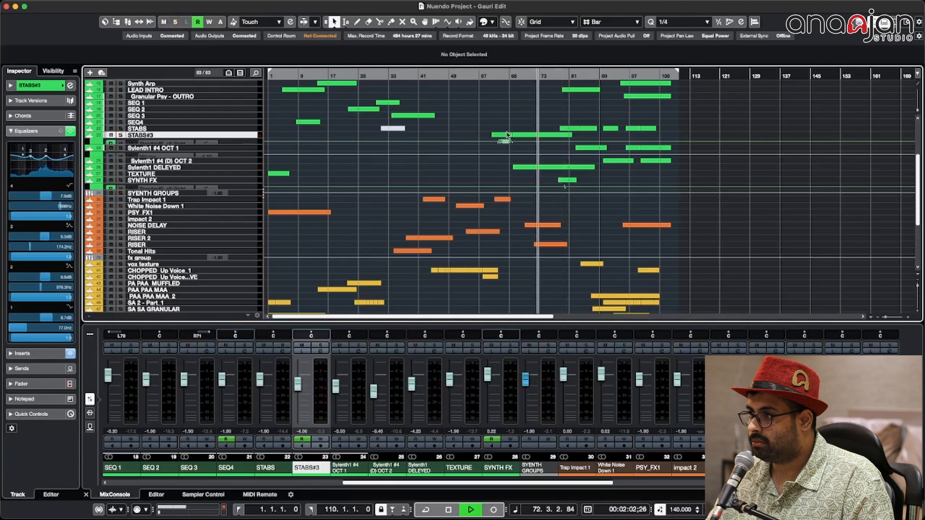
{"action": "key", "text": "shift+h"}
{"action": "key", "text": "shift+h"}
{"action": "key", "text": "h"}
{"action": "scroll", "coordinate": [410, 154], "scroll_direction": "down", "scroll_amount": 15}
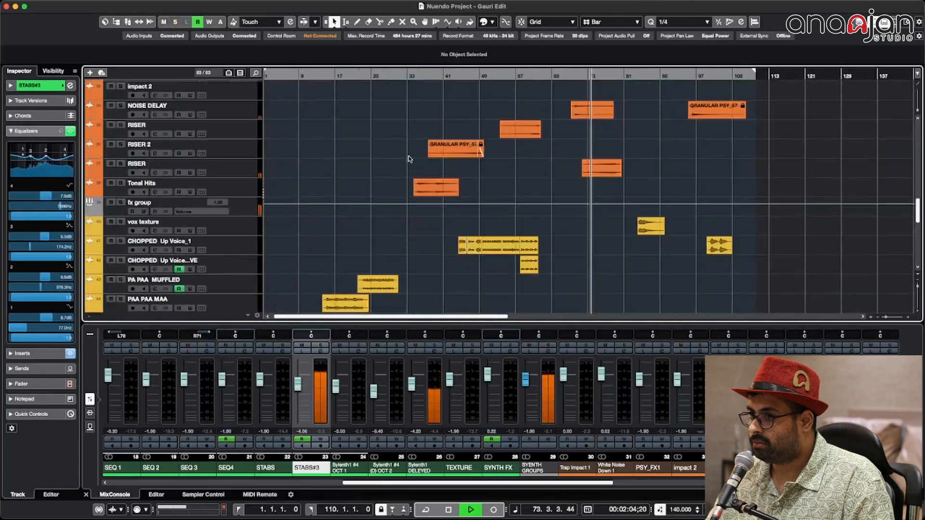
- Listen to the full mix from about bar 73 to bar 90 while viewing the vocal and synth tracks, and stop playback
{"action": "scroll", "coordinate": [409, 152], "scroll_direction": "down", "scroll_amount": 2}
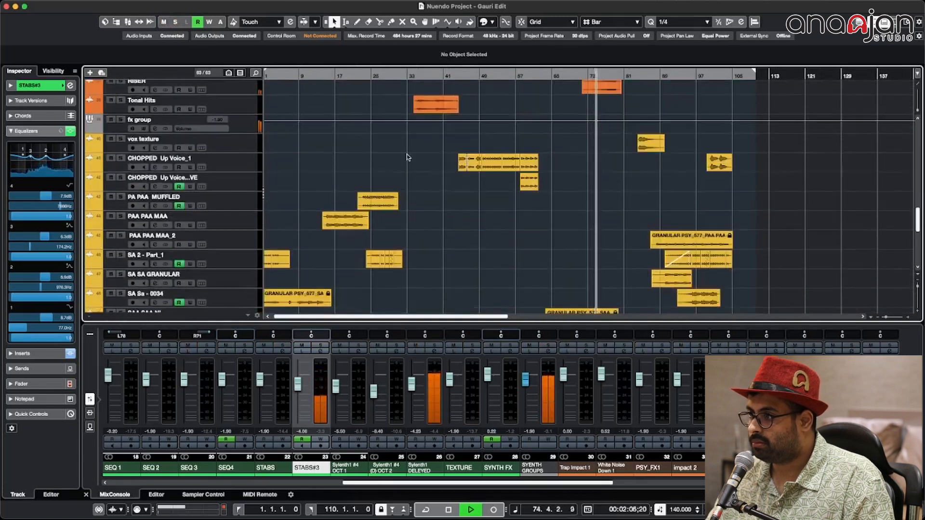
{"action": "scroll", "coordinate": [407, 157], "scroll_direction": "up", "scroll_amount": 16}
{"action": "scroll", "coordinate": [407, 157], "scroll_direction": "up", "scroll_amount": 6}
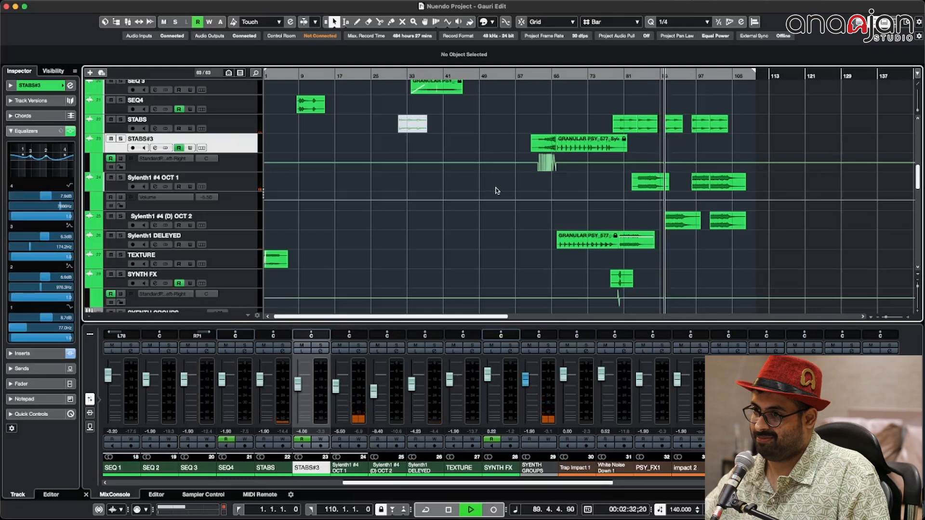
{"action": "key", "text": "space"}
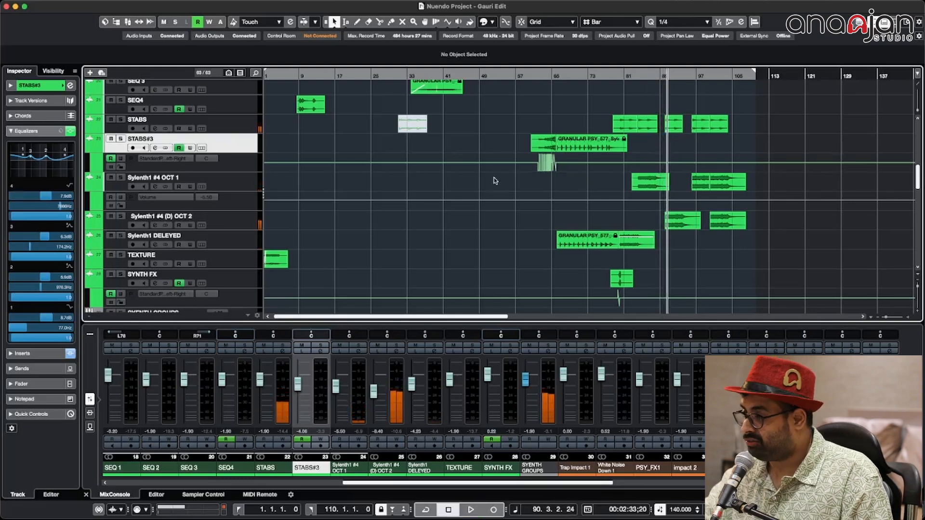
- Look over the clips of the synth and FX tracks at several zoom levels, ending at the STABS and Sylenth1 tracks
{"action": "scroll", "coordinate": [498, 183], "scroll_direction": "down", "scroll_amount": 10}
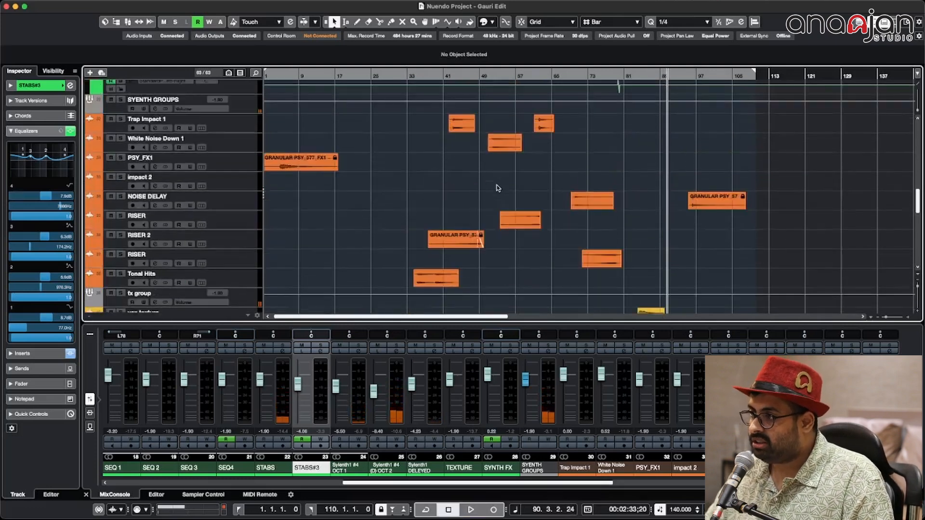
{"action": "key", "text": "g"}
{"action": "key", "text": "g"}
{"action": "scroll", "coordinate": [388, 169], "scroll_direction": "up", "scroll_amount": 10}
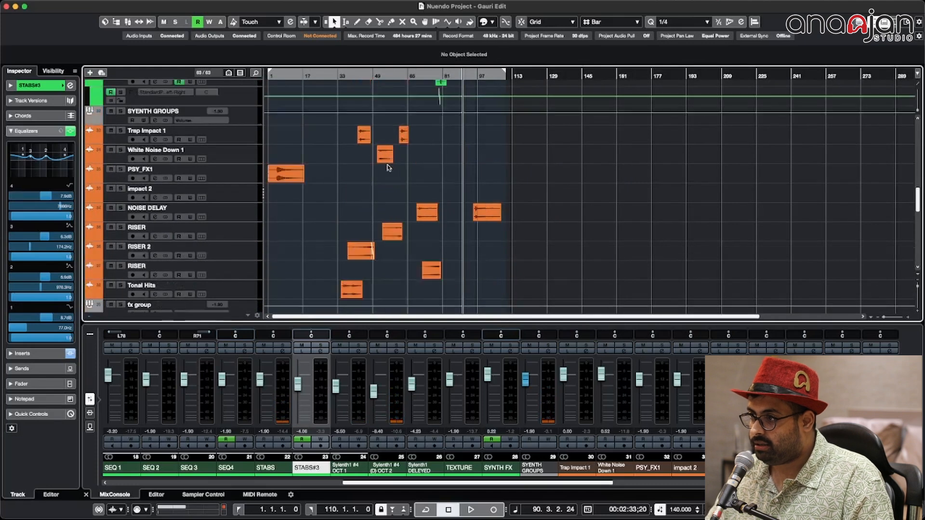
{"action": "key", "text": "h"}
{"action": "key", "text": "h"}
{"action": "key", "text": "h"}
{"action": "key", "text": "h"}
{"action": "key", "text": "h"}
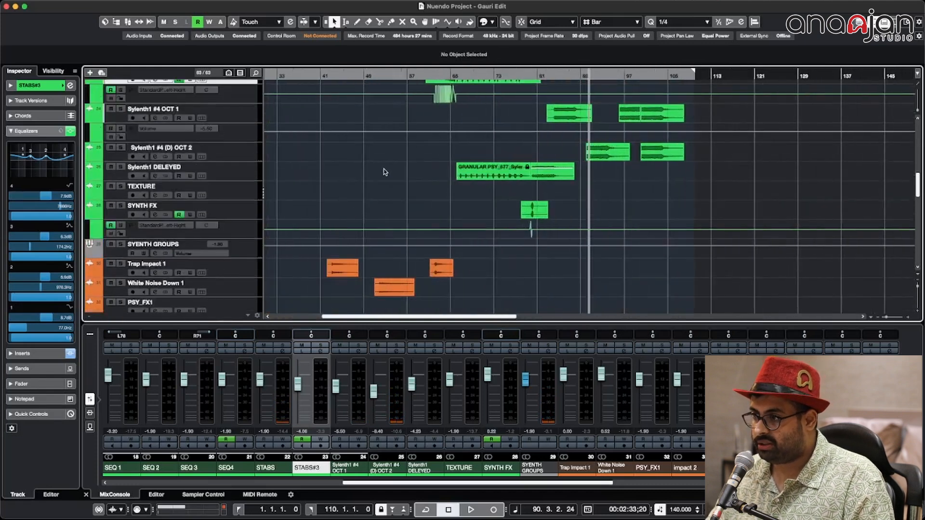
{"action": "scroll", "coordinate": [386, 174], "scroll_direction": "down", "scroll_amount": 1}
{"action": "key", "text": "g"}
{"action": "key", "text": "g"}
{"action": "key", "text": "g"}
{"action": "key", "text": "g"}
{"action": "key", "text": "g"}
{"action": "key", "text": "g"}
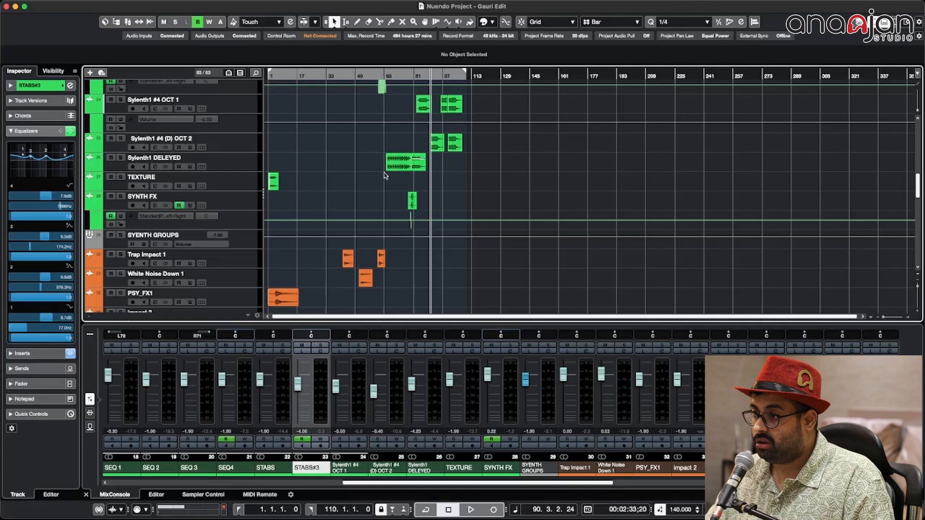
{"action": "scroll", "coordinate": [386, 173], "scroll_direction": "up", "scroll_amount": 1}
{"action": "key", "text": "h"}
{"action": "key", "text": "h"}
{"action": "key", "text": "h"}
{"action": "key", "text": "h"}
{"action": "scroll", "coordinate": [244, 169], "scroll_direction": "up", "scroll_amount": 3}
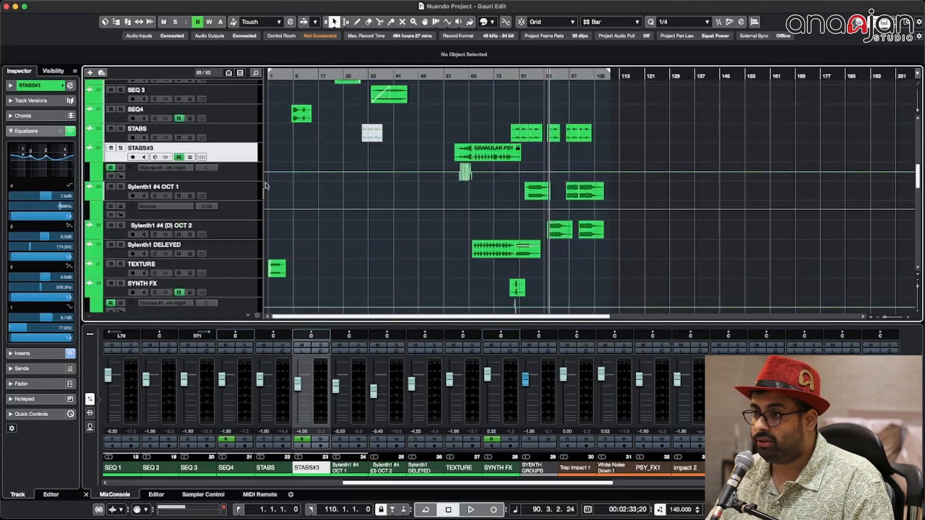
- Solo the Sylenth1 #4 OCT 1 track and play it from about bar 83
{"action": "left_click", "coordinate": [236, 189]}
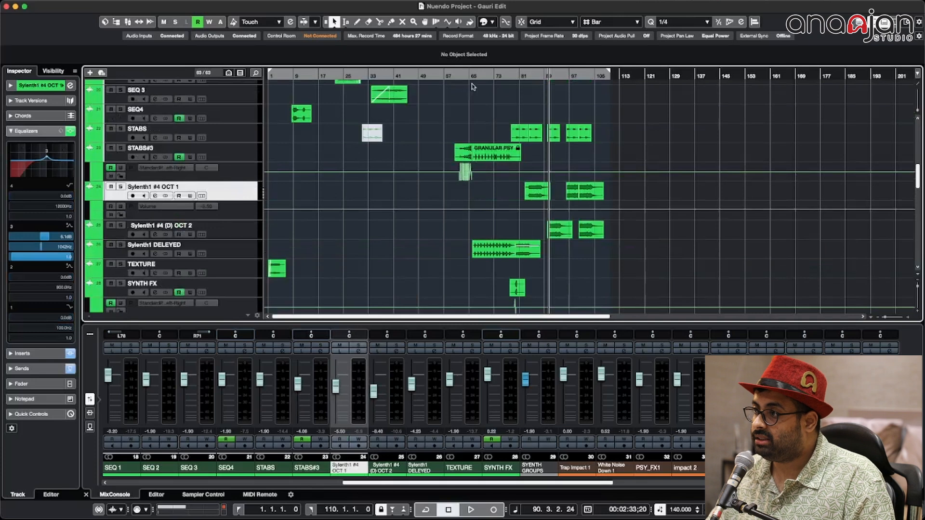
{"action": "mouse_move", "coordinate": [516, 76]}
{"action": "left_mouse_down"}
{"action": "mouse_move", "coordinate": [543, 89]}
{"action": "mouse_move", "coordinate": [527, 83]}
{"action": "left_mouse_up"}
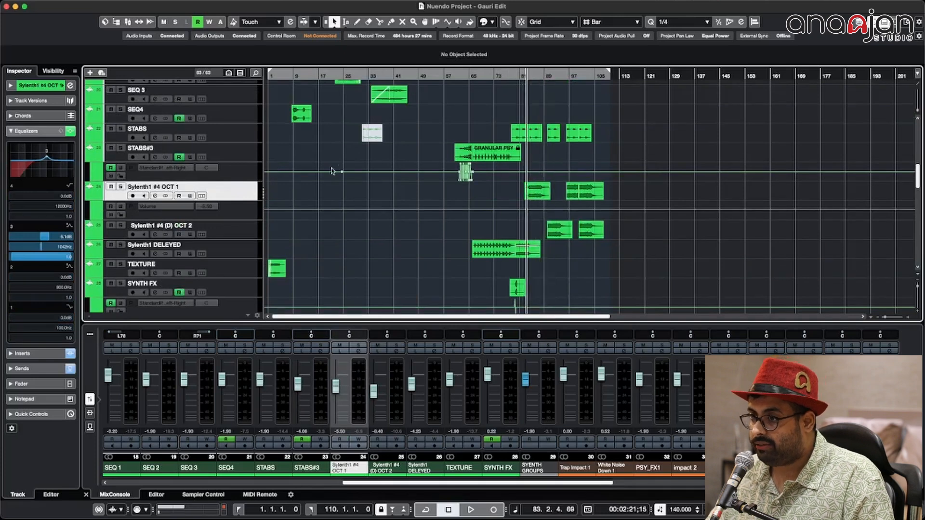
{"action": "key", "text": "s"}
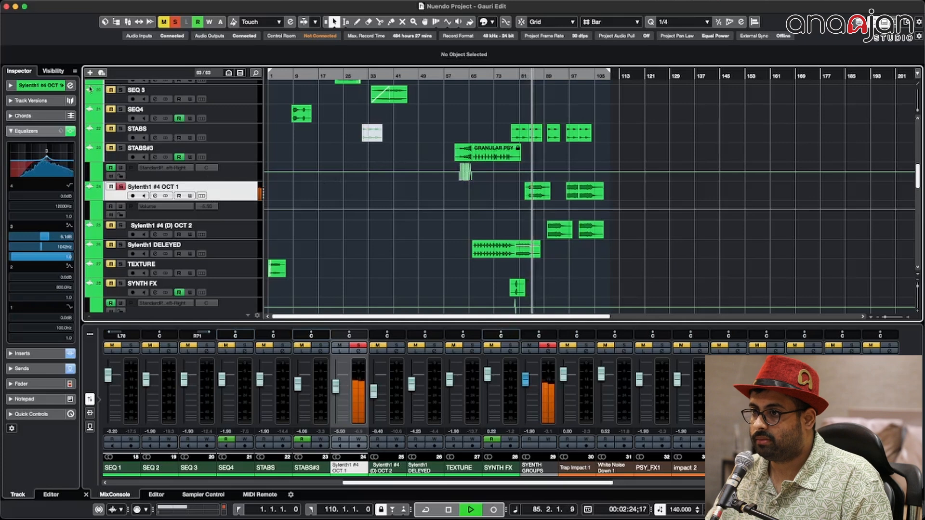
- Open the Sylenth1 #4 OCT 1 channel settings and set equalizer band 3 to 8.9 dB at 880.2 Hz
{"action": "left_click", "coordinate": [73, 85]}
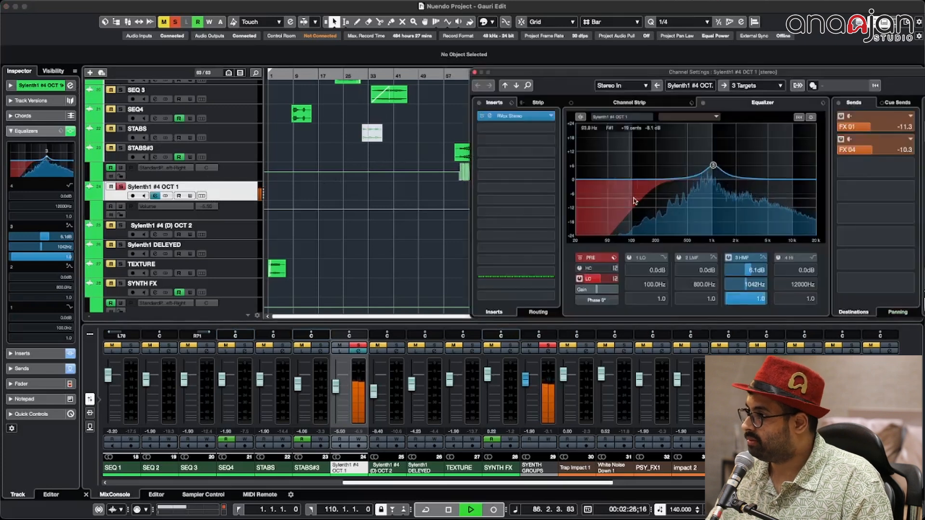
{"action": "left_click", "coordinate": [714, 165]}
{"action": "left_click_drag", "start_coordinate": [714, 165], "coordinate": [707, 160]}
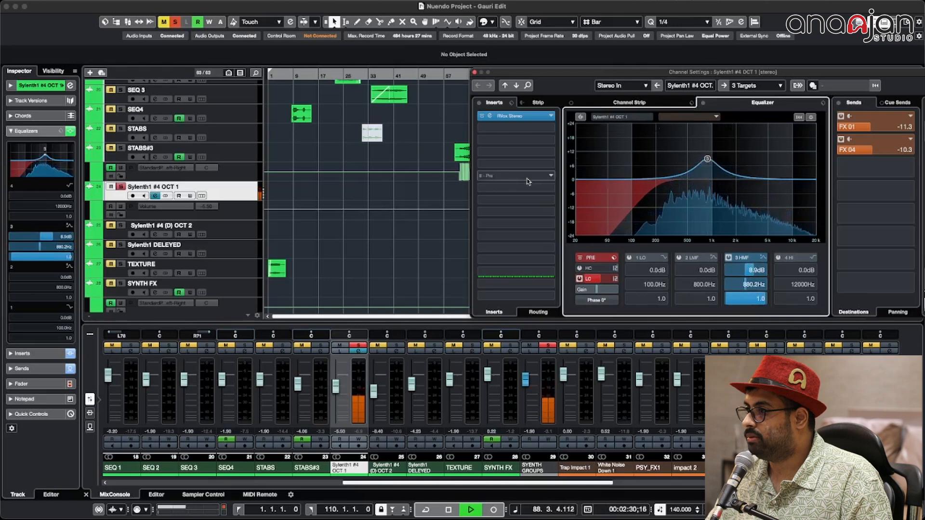
- Move the channel settings window clear of the clips and play Sylenth1 #4 OCT 1 from about bar 97
{"action": "left_click_drag", "start_coordinate": [559, 68], "coordinate": [606, 67]}
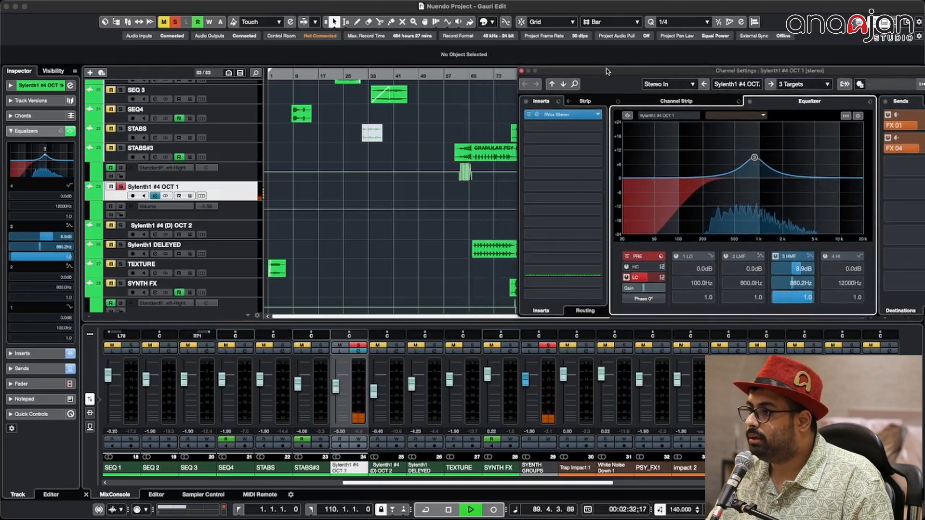
{"action": "scroll", "coordinate": [422, 151], "scroll_direction": "right", "scroll_amount": 5}
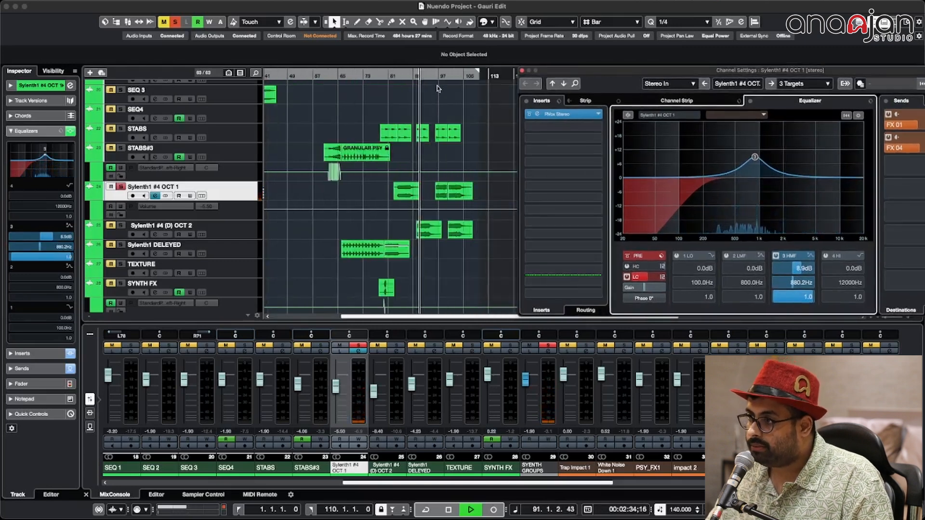
{"action": "left_click", "coordinate": [438, 78]}
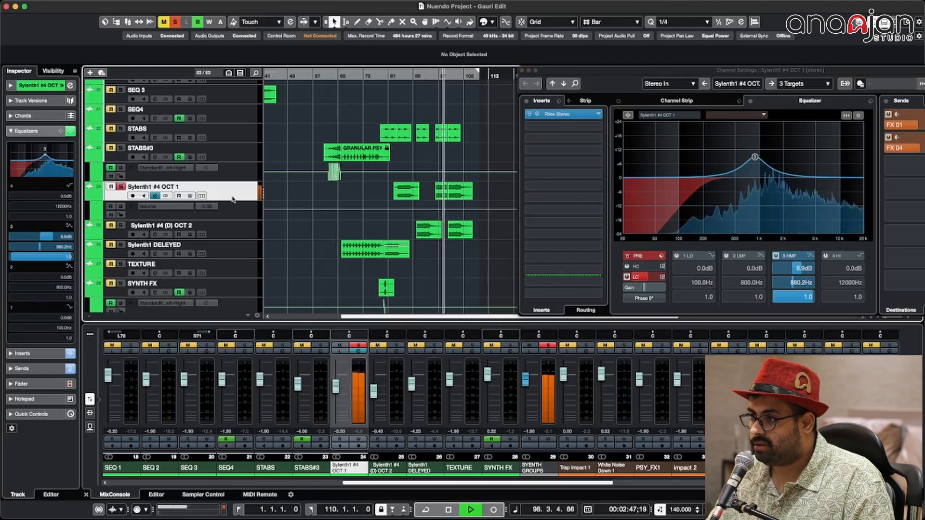
- Add Sylenth1 #4 (D) OCT 2 to the soloed tracks and play its first clip from about bar 89
{"action": "left_click", "coordinate": [221, 228]}
{"action": "key", "text": "s"}
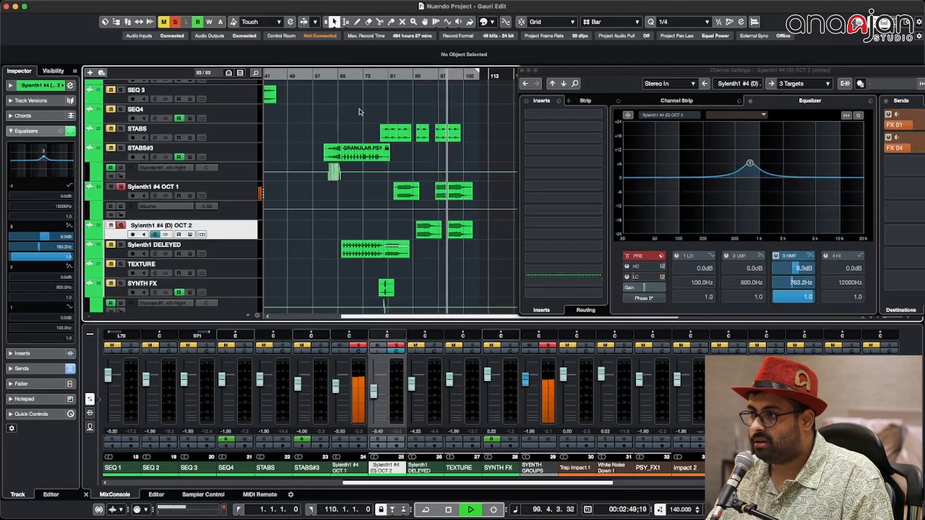
{"action": "left_click", "coordinate": [415, 76]}
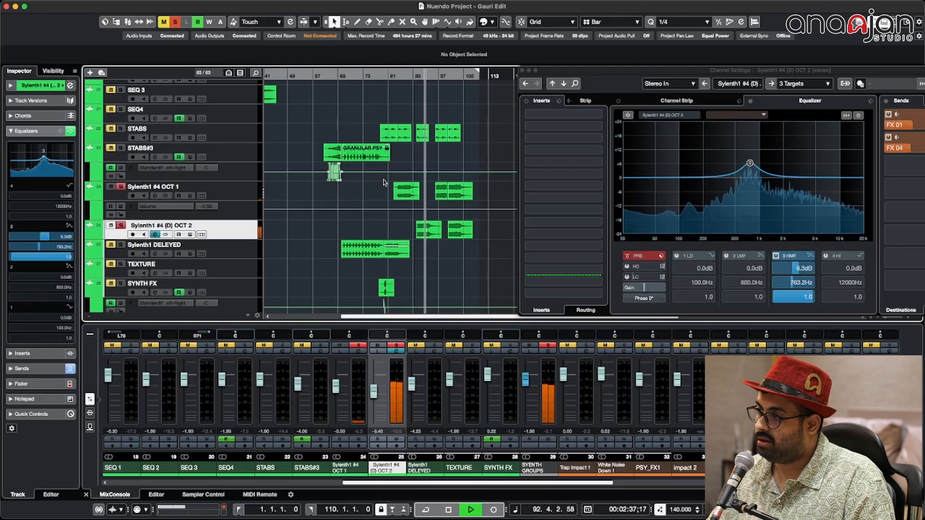
- Activate the low-cut filter on Sylenth1 #4 (D) OCT 2, audition it at about 286 Hz, and sweep its cutoff back down
{"action": "key", "text": "space"}
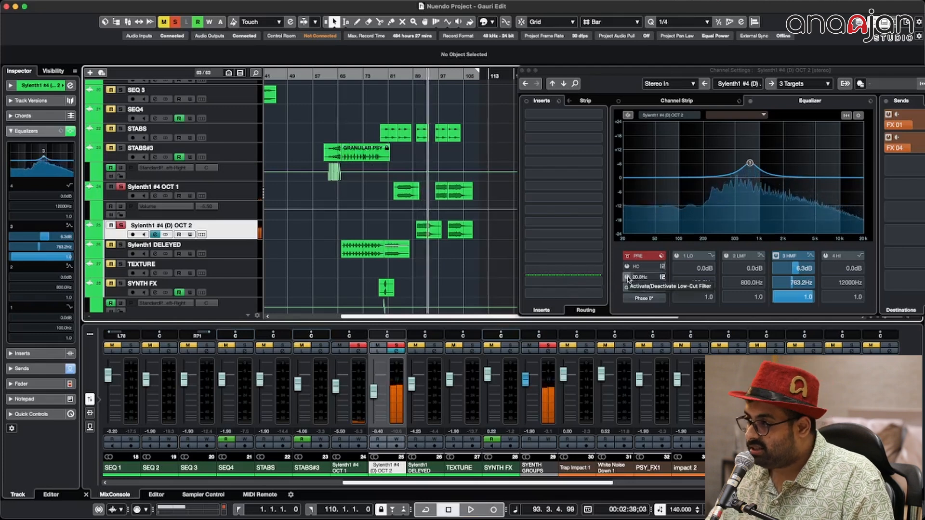
{"action": "left_click", "coordinate": [627, 277]}
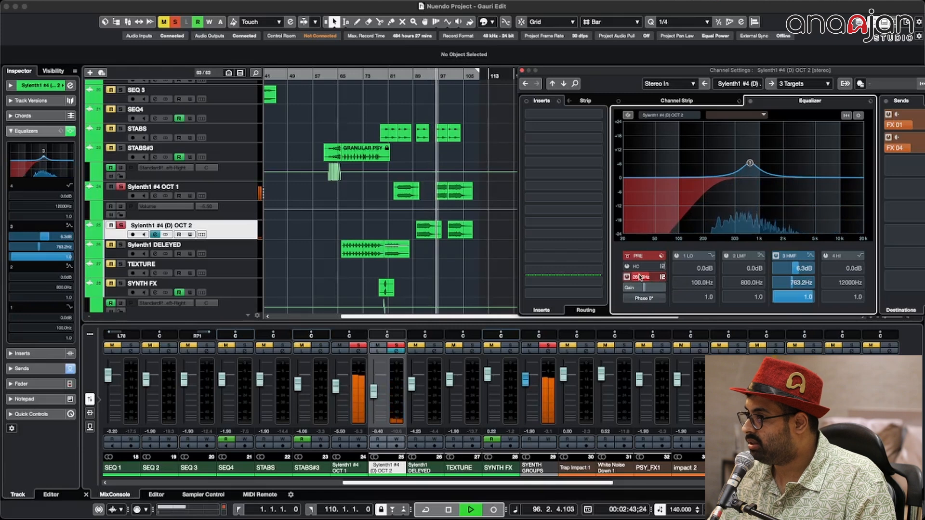
{"action": "left_click", "coordinate": [421, 74]}
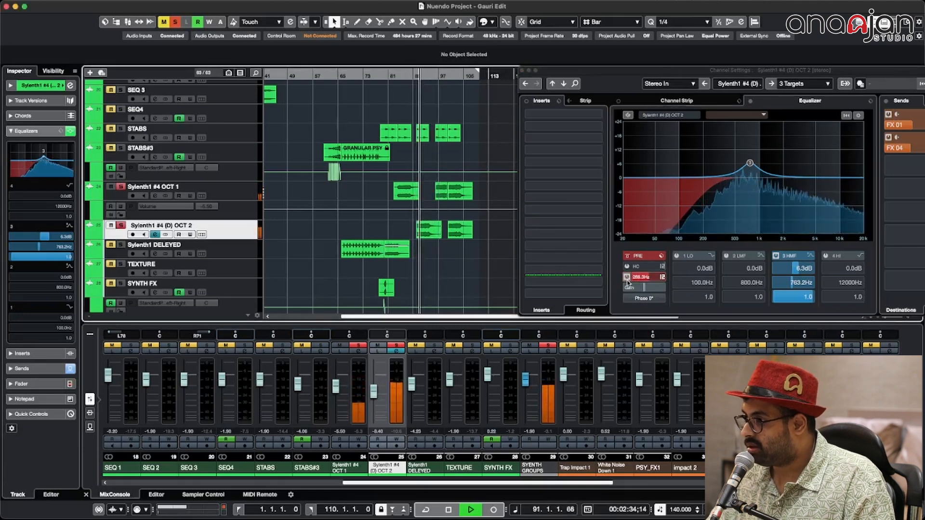
{"action": "left_click_drag", "start_coordinate": [644, 278], "coordinate": [638, 278]}
{"action": "scroll", "coordinate": [638, 279], "scroll_direction": "down", "scroll_amount": 8}
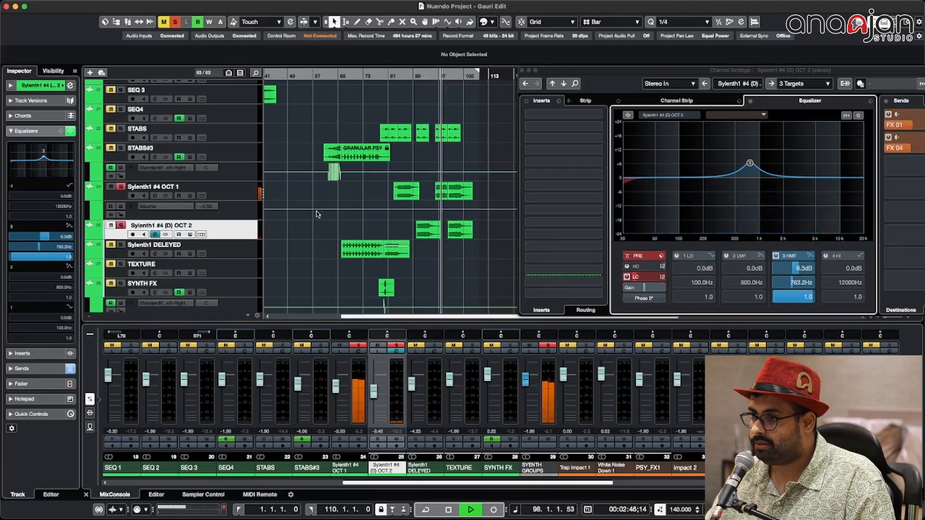
- Solo Sylenth1 DELEYED and play its clip from about bar 65 with the waveform enlarged
{"action": "left_click", "coordinate": [193, 248]}
{"action": "left_click", "coordinate": [121, 245]}
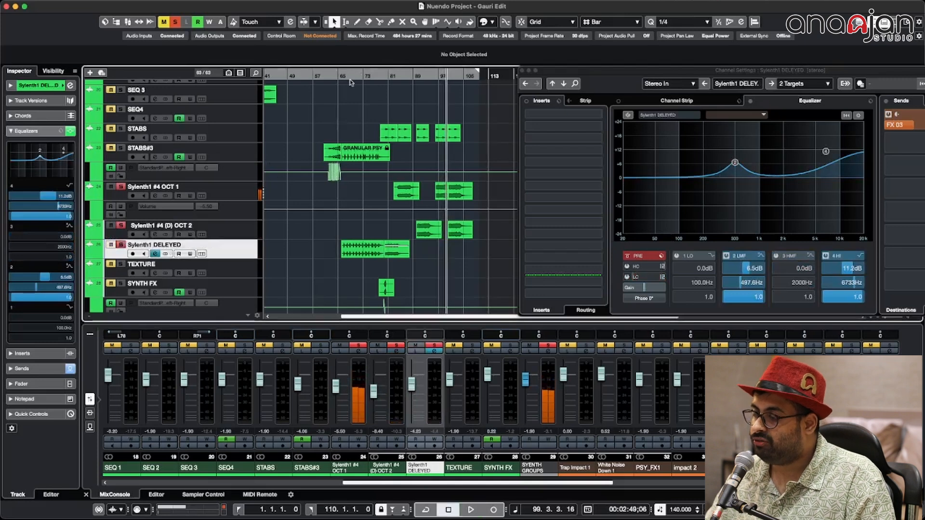
{"action": "left_click_drag", "start_coordinate": [351, 78], "coordinate": [340, 76]}
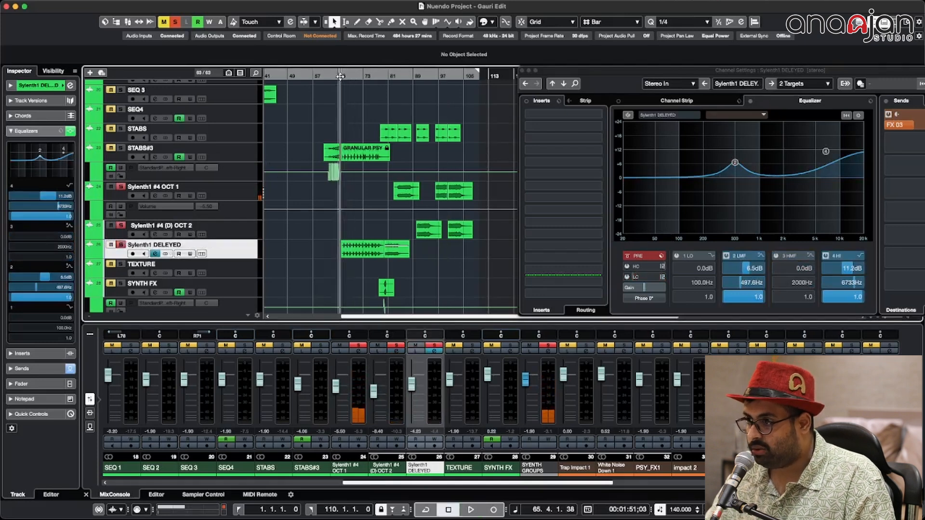
{"action": "key", "text": "shift+h"}
{"action": "key", "text": "shift+h"}
{"action": "key", "text": "h"}
{"action": "key", "text": "h"}
{"action": "key", "text": "h"}
{"action": "key", "text": "space"}
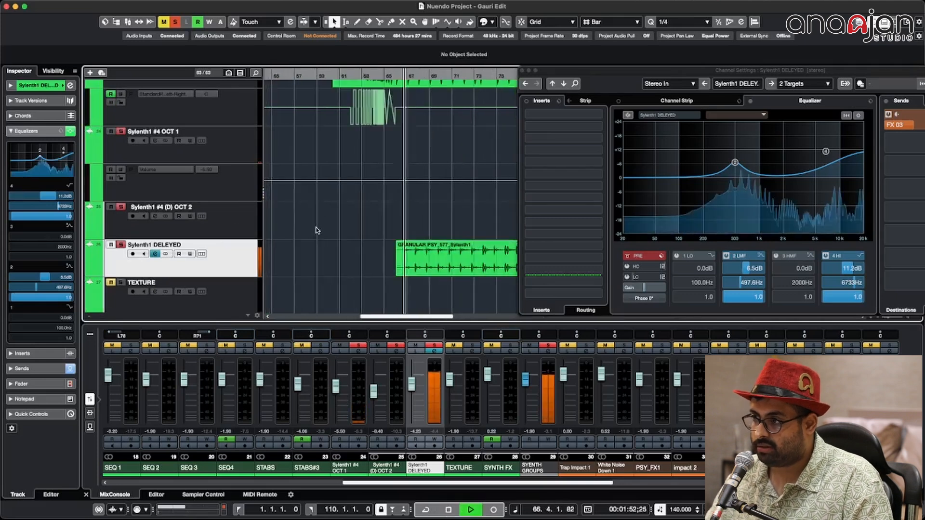
- Solo STABS#3 alongside Sylenth1 DELEYED, compare them until about bar 70, and stop with the whole arrangement in view
{"action": "scroll", "coordinate": [316, 231], "scroll_direction": "up", "scroll_amount": 3}
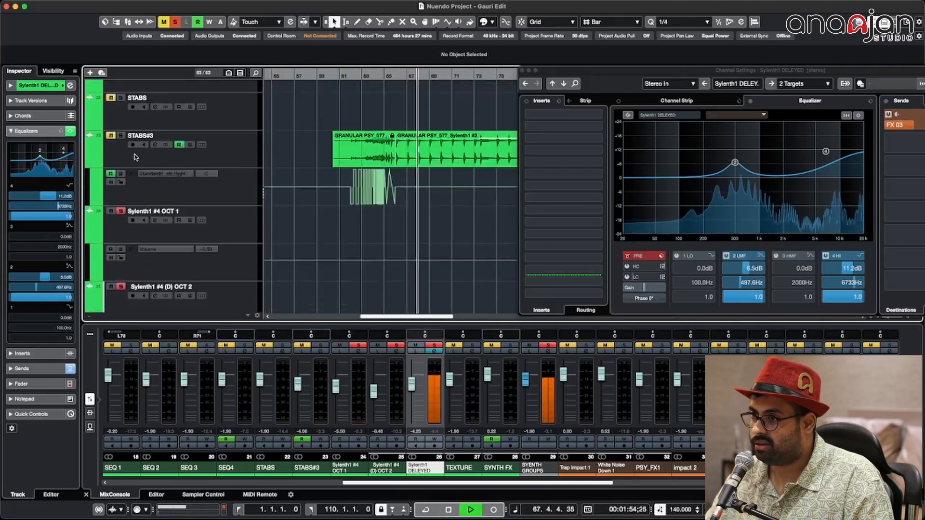
{"action": "left_click", "coordinate": [119, 136]}
{"action": "scroll", "coordinate": [228, 179], "scroll_direction": "down", "scroll_amount": 3}
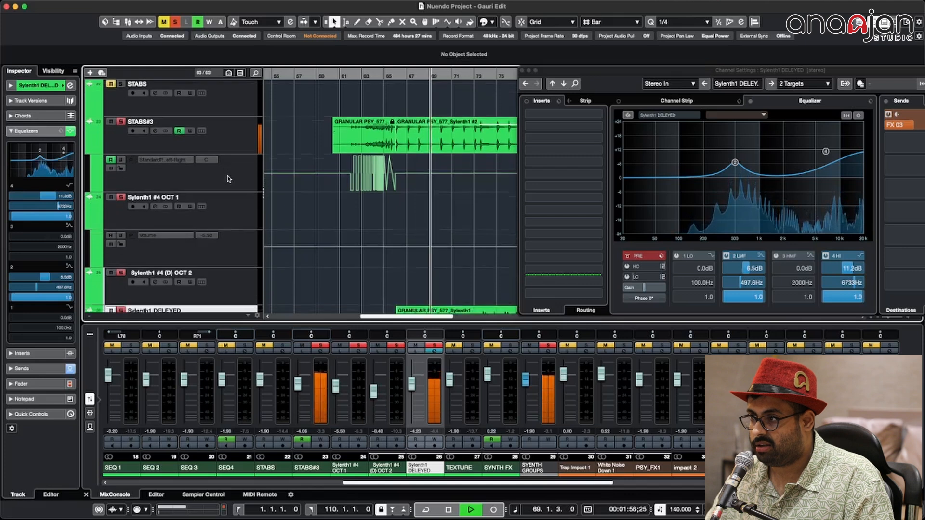
{"action": "key", "text": "g"}
{"action": "key", "text": "g"}
{"action": "key", "text": "g"}
{"action": "key", "text": "g"}
{"action": "key", "text": "g"}
{"action": "key", "text": "g"}
{"action": "key", "text": "g"}
{"action": "key", "text": "g"}
{"action": "key", "text": "g"}
{"action": "key", "text": "g"}
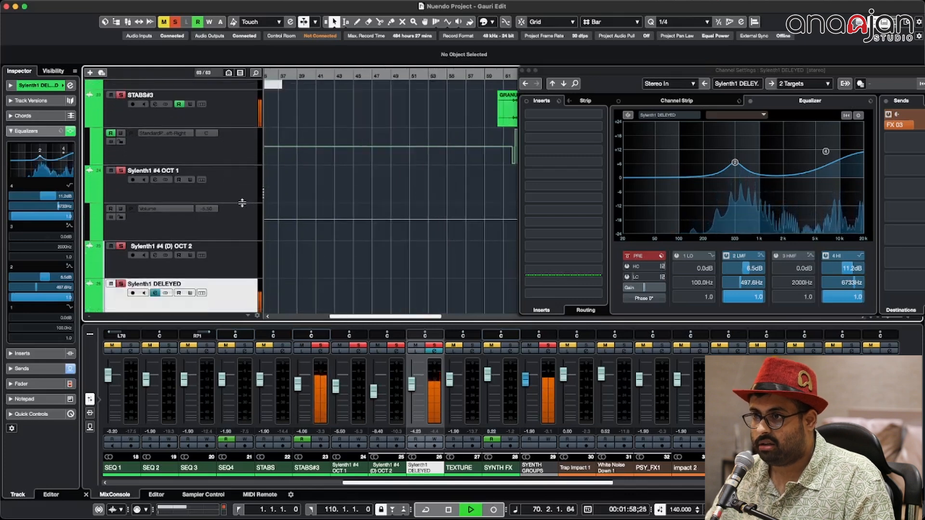
{"action": "key", "text": "shift+g"}
{"action": "key", "text": "space"}
{"action": "key", "text": "shift+g"}
{"action": "key", "text": "shift+g"}
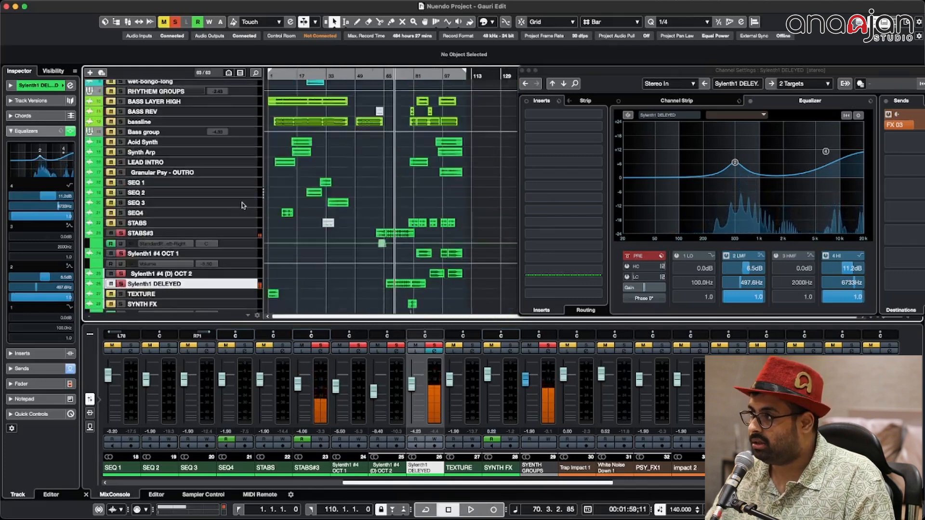
{"action": "key", "text": "shift+h"}
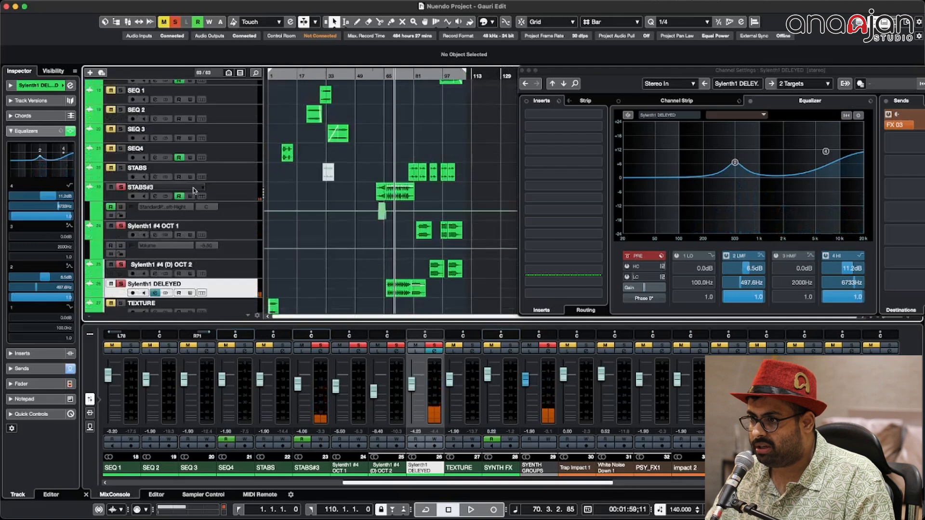
- Open the L1 limiter insert on STABS#3 and lower its threshold while playing from about bar 70
{"action": "left_click", "coordinate": [143, 187]}
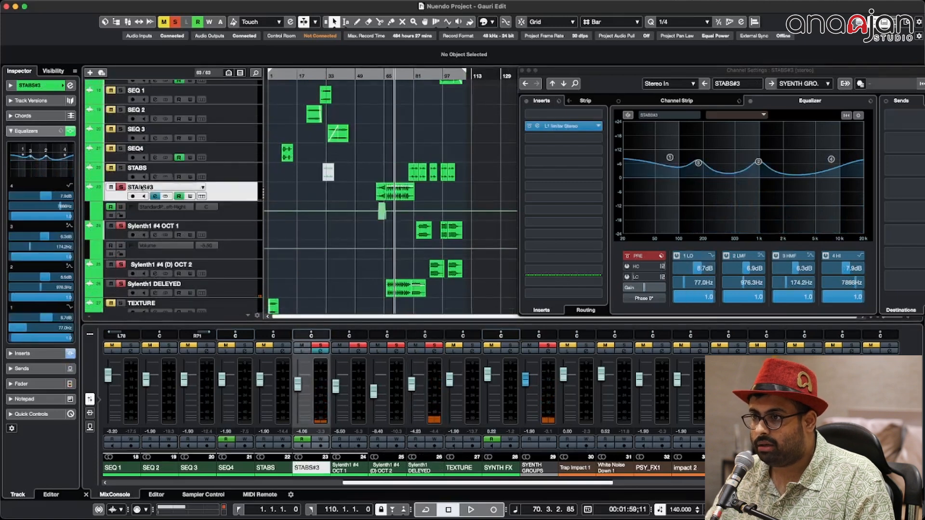
{"action": "left_click", "coordinate": [32, 127]}
{"action": "left_click", "coordinate": [27, 146]}
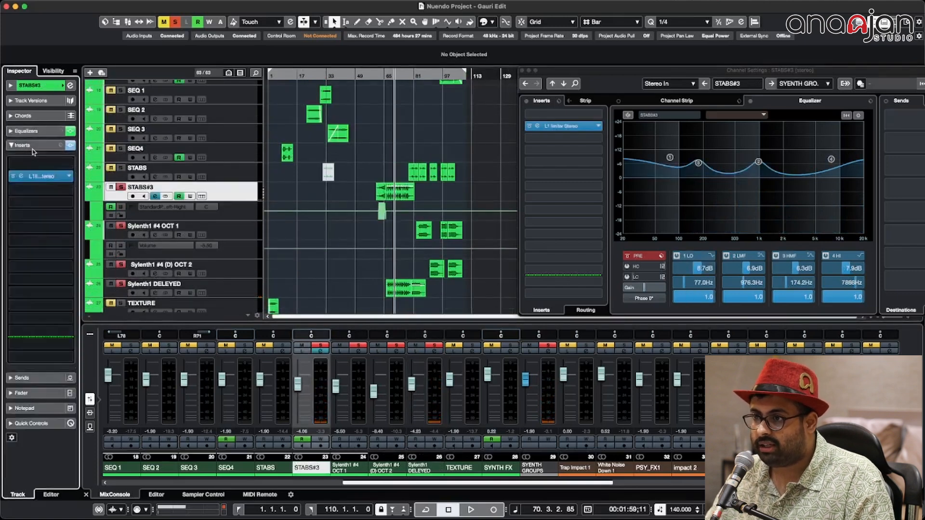
{"action": "left_click", "coordinate": [22, 176]}
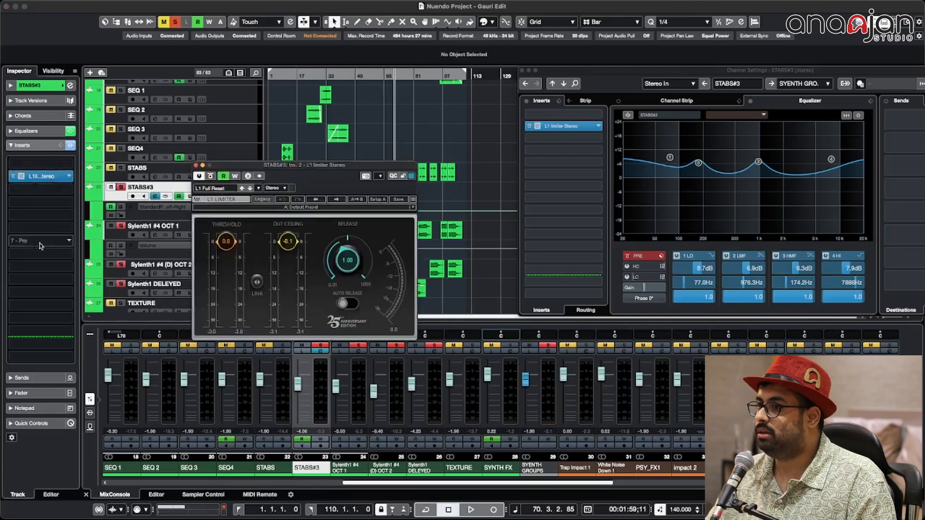
{"action": "key", "text": "space"}
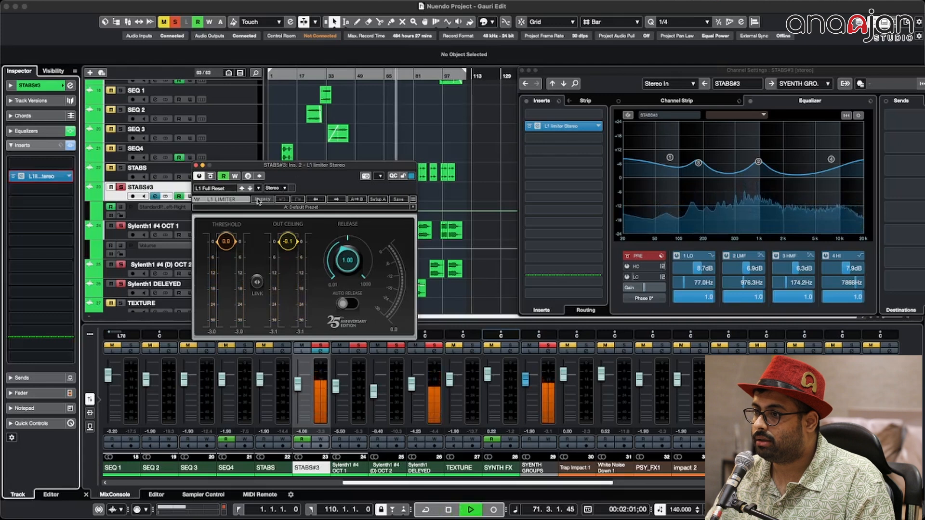
{"action": "left_click_drag", "start_coordinate": [226, 242], "coordinate": [226, 247]}
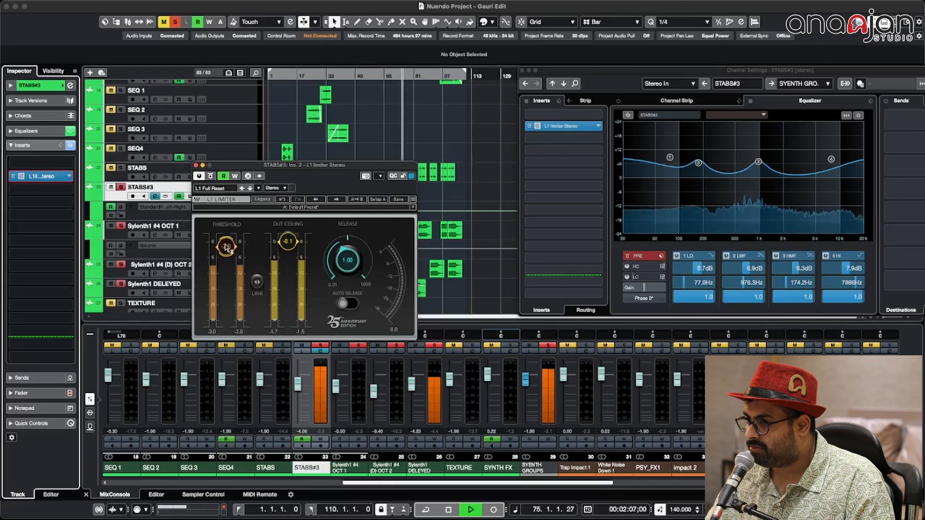
- Close the STABS#3 limiter, select Sylenth1 DELEYED, and show its sends
{"action": "left_click", "coordinate": [195, 165]}
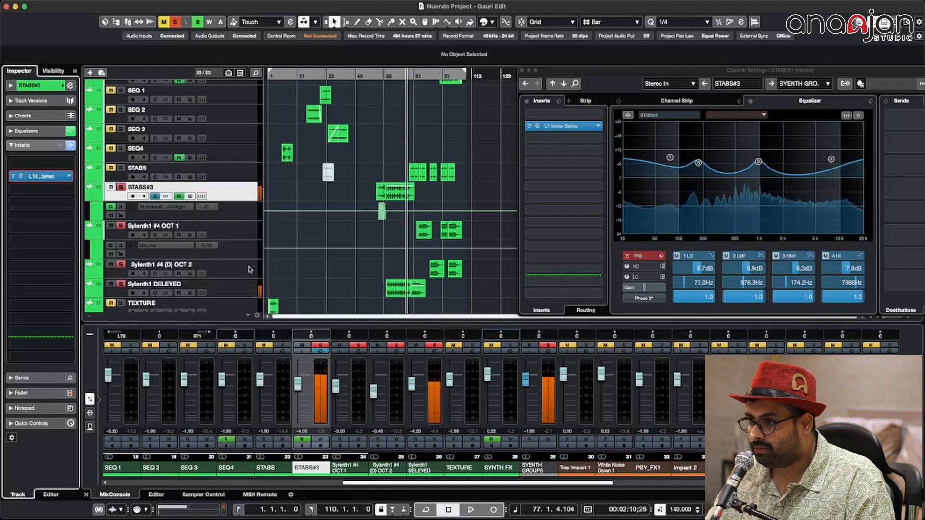
{"action": "left_click", "coordinate": [244, 285]}
{"action": "left_click", "coordinate": [22, 379]}
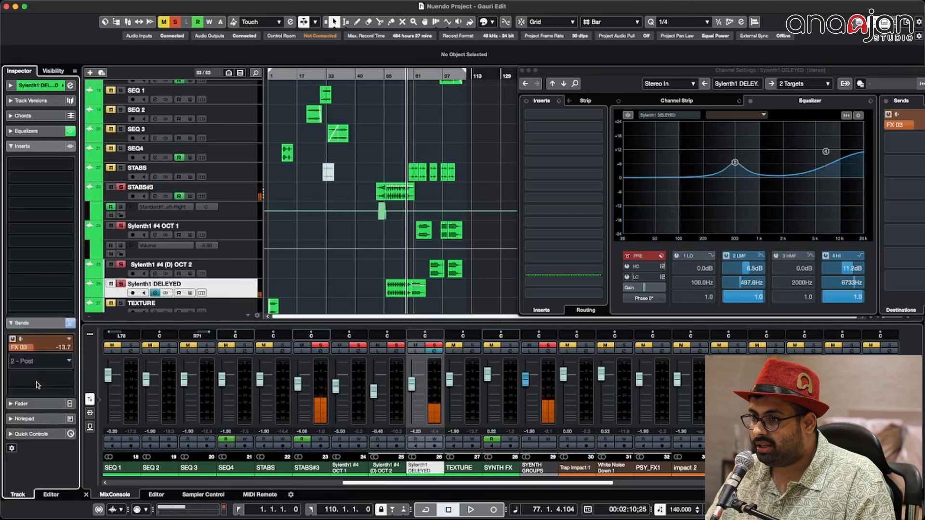
{"action": "scroll", "coordinate": [173, 208], "scroll_direction": "down", "scroll_amount": 15}
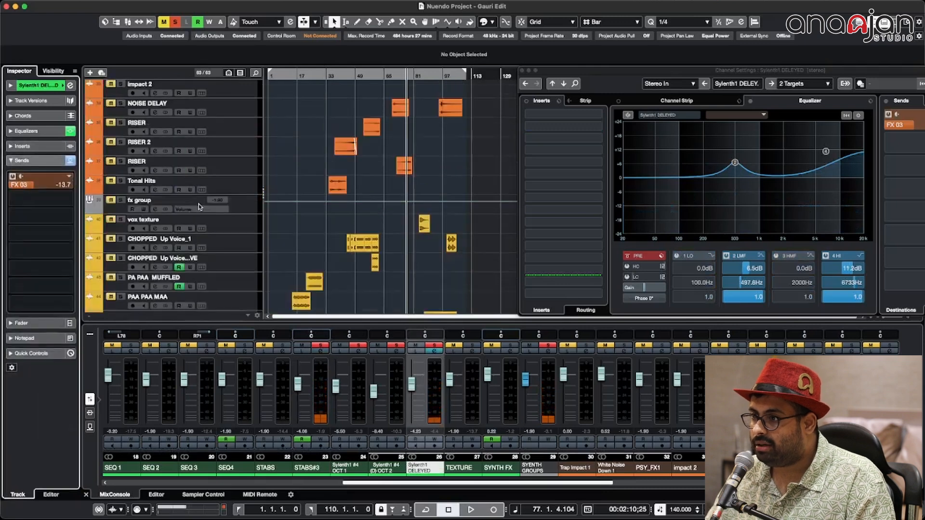
{"action": "scroll", "coordinate": [199, 207], "scroll_direction": "up", "scroll_amount": 10}
{"action": "scroll", "coordinate": [199, 206], "scroll_direction": "up", "scroll_amount": 3}
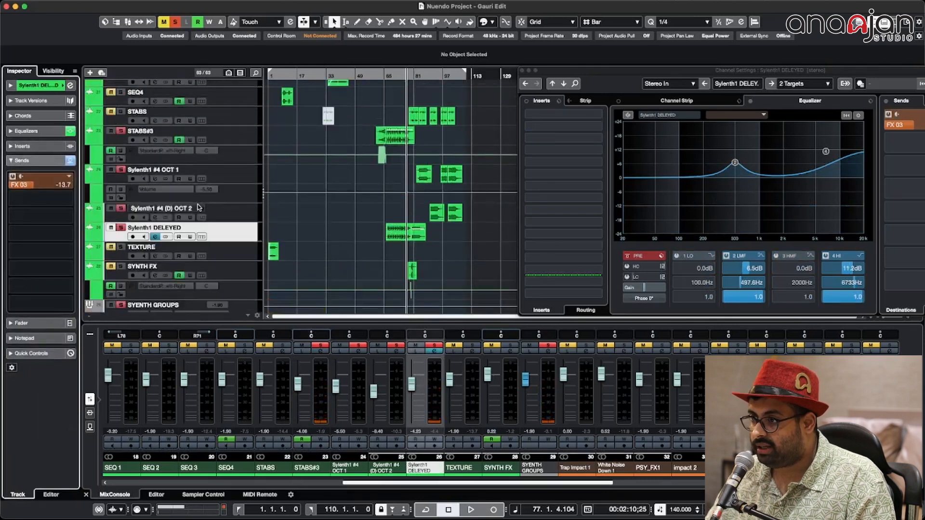
- Compare Sylenth1 DELEYED with its FX 03 send bypassed and re-enabled, playing from about bar 67
{"action": "left_click", "coordinate": [12, 177]}
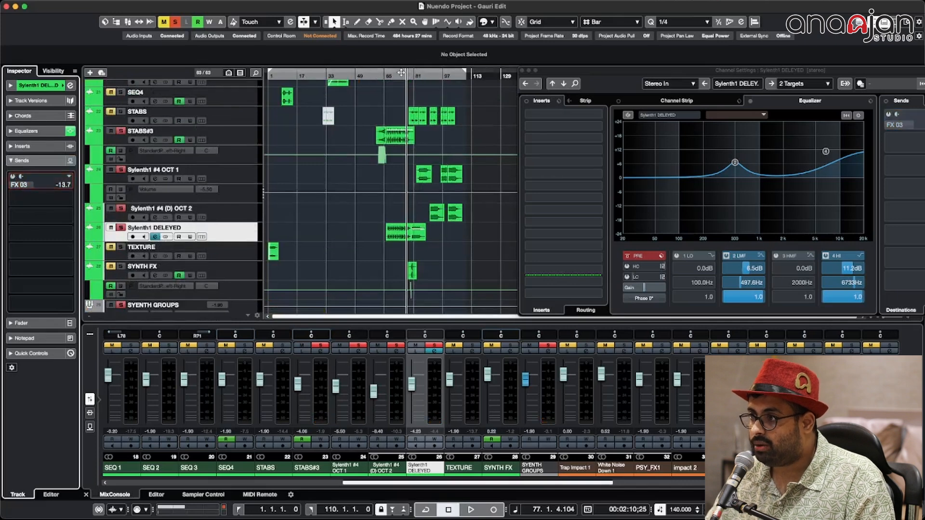
{"action": "left_click_drag", "start_coordinate": [402, 72], "coordinate": [387, 75]}
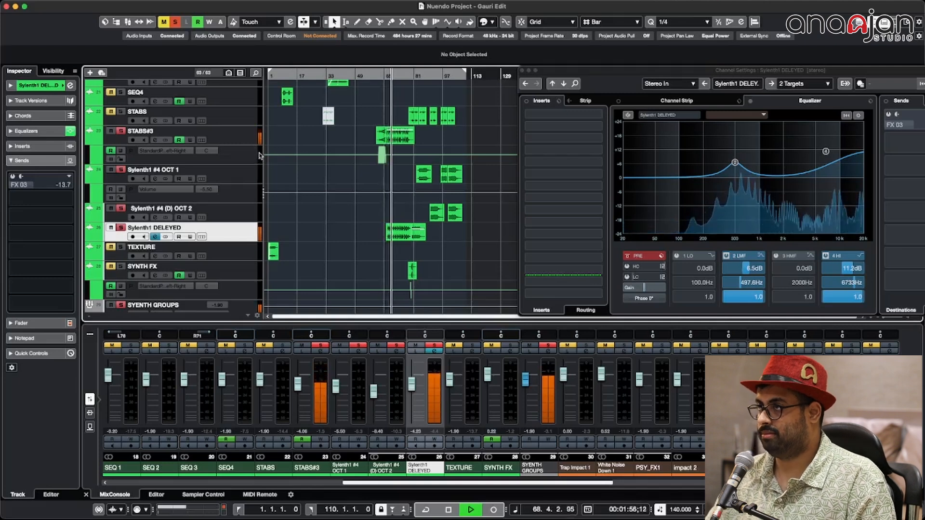
{"action": "key", "text": "space"}
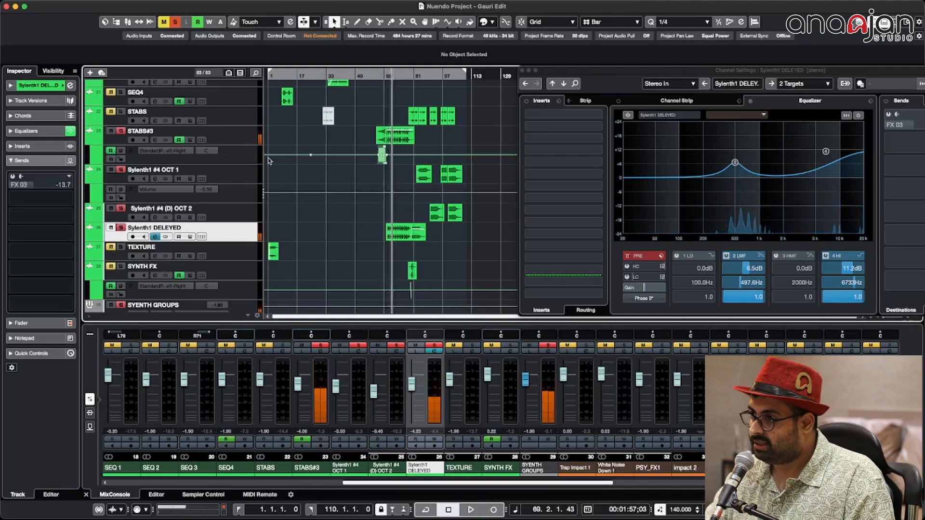
{"action": "left_click", "coordinate": [12, 176]}
{"action": "key", "text": "space"}
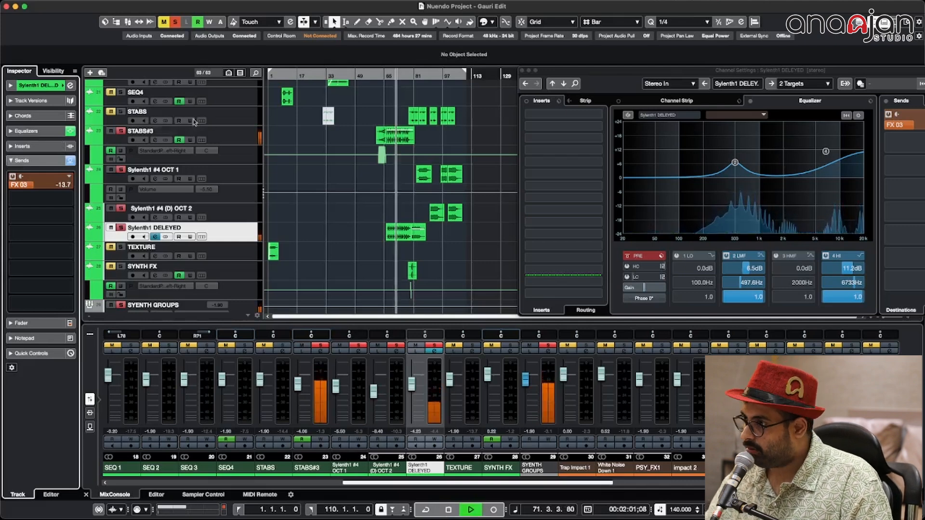
{"action": "scroll", "coordinate": [326, 157], "scroll_direction": "down", "scroll_amount": 1}
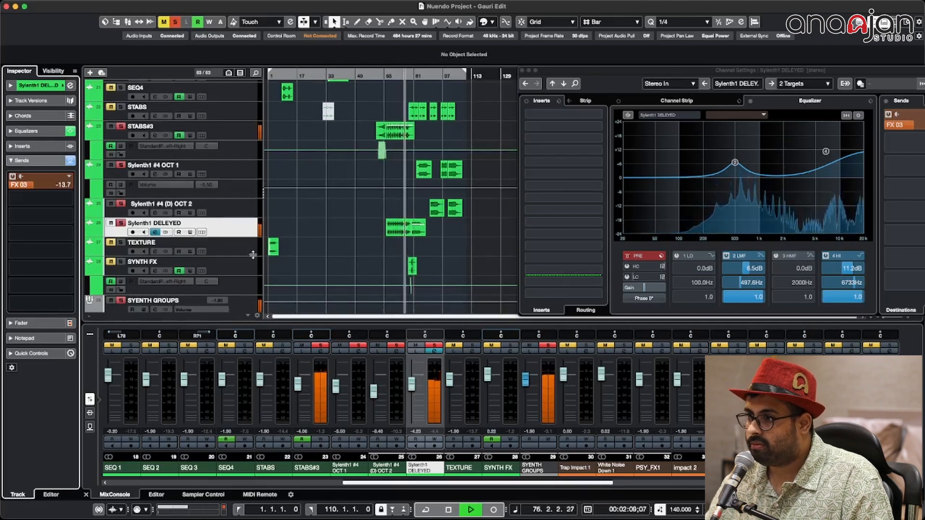
- Select SYNTH FX, clear all solos, and play the full mix from about bar 65
{"action": "left_click", "coordinate": [244, 267]}
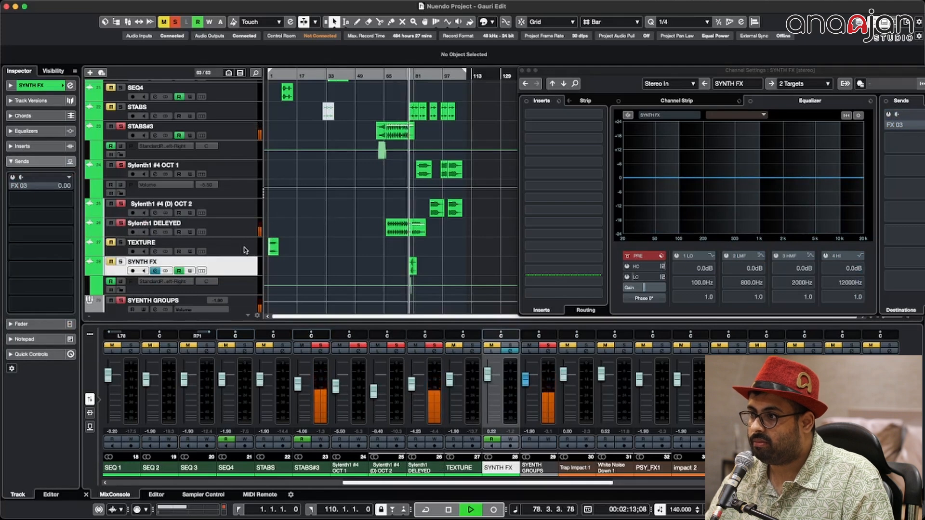
{"action": "key", "text": "space"}
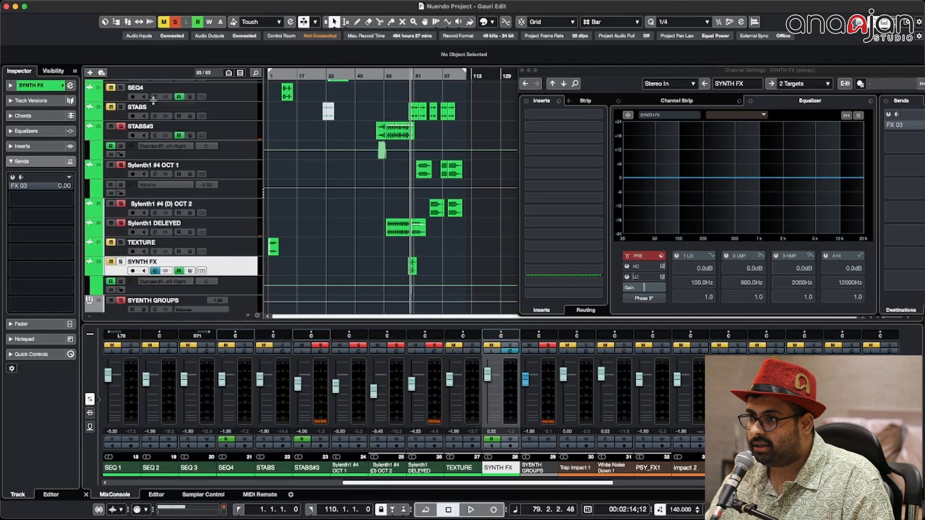
{"action": "left_click", "coordinate": [176, 23]}
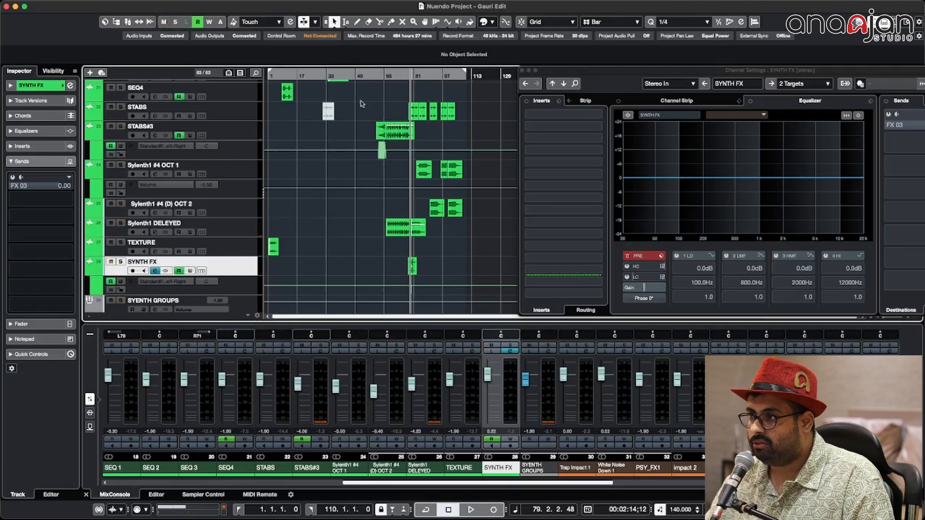
{"action": "mouse_move", "coordinate": [373, 79]}
{"action": "left_mouse_down"}
{"action": "mouse_move", "coordinate": [394, 75]}
{"action": "mouse_move", "coordinate": [385, 68]}
{"action": "left_mouse_up"}
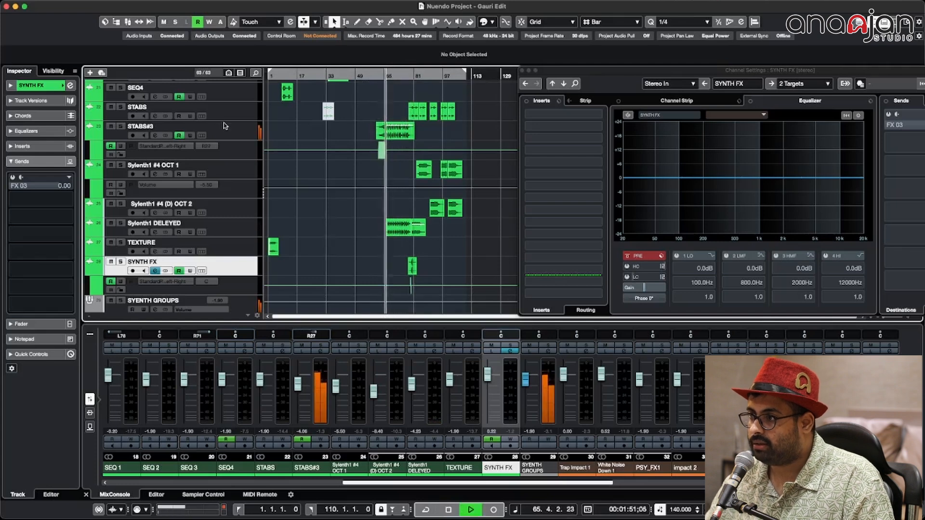
{"action": "left_click", "coordinate": [381, 76]}
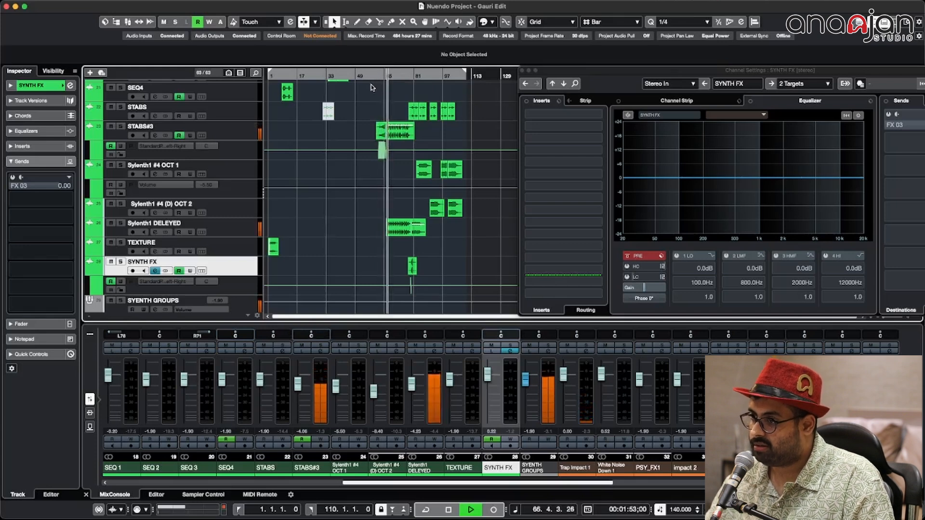
- Follow the playing mix across the synth and drum tracks, continuing from about bar 75
{"action": "key", "text": "shift+g"}
{"action": "key", "text": "shift+g"}
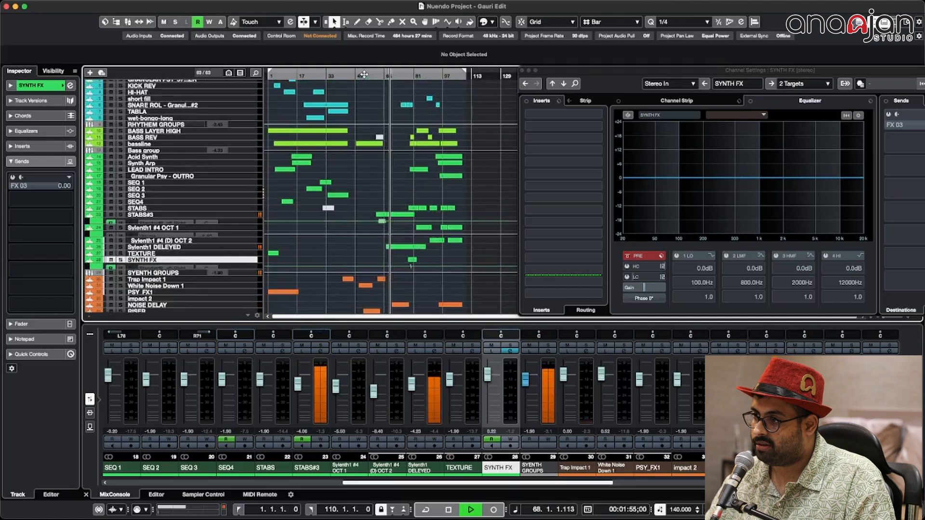
{"action": "key", "text": "shift+h"}
{"action": "key", "text": "h"}
{"action": "key", "text": "h"}
{"action": "key", "text": "h"}
{"action": "key", "text": "h"}
{"action": "key", "text": "h"}
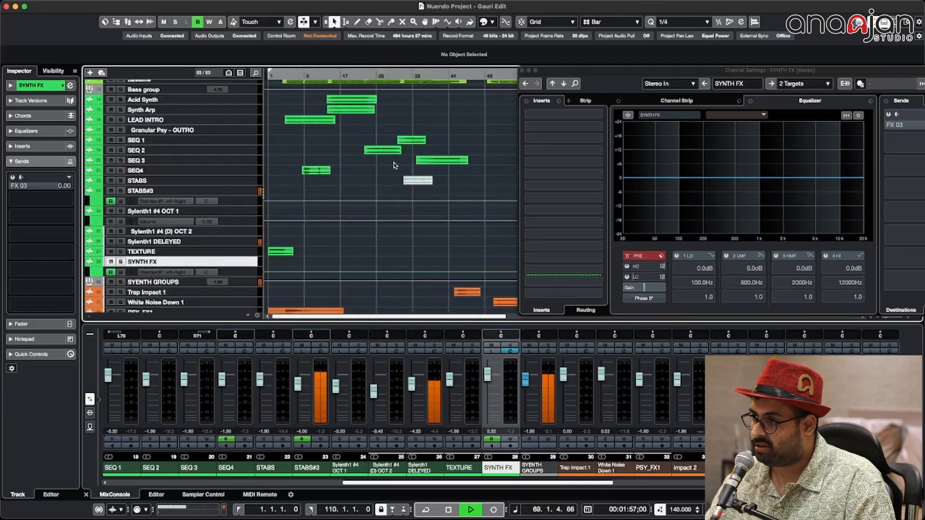
{"action": "key", "text": "f"}
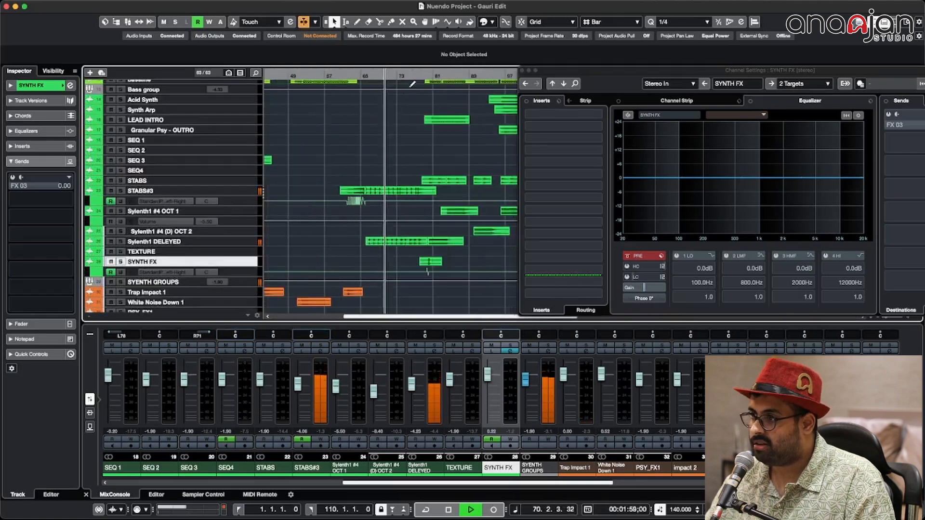
{"action": "left_click", "coordinate": [407, 80]}
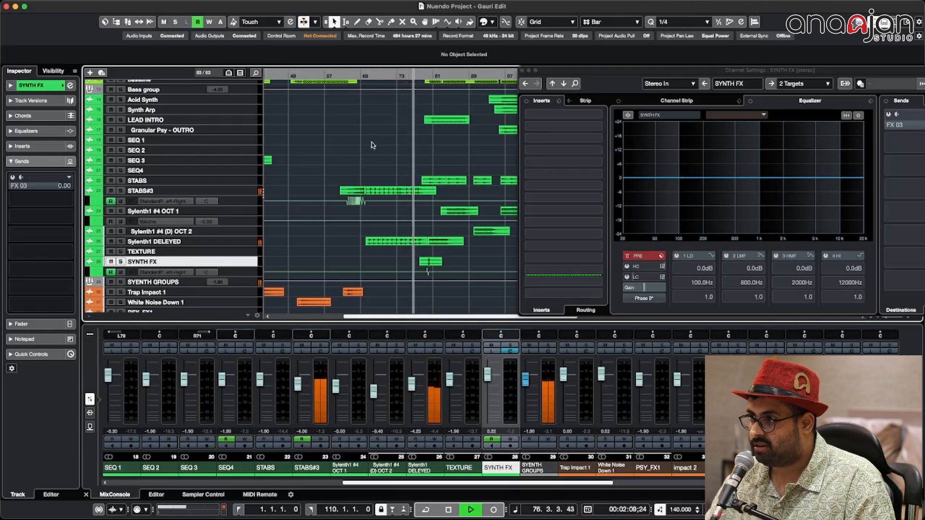
{"action": "scroll", "coordinate": [372, 142], "scroll_direction": "up", "scroll_amount": 5}
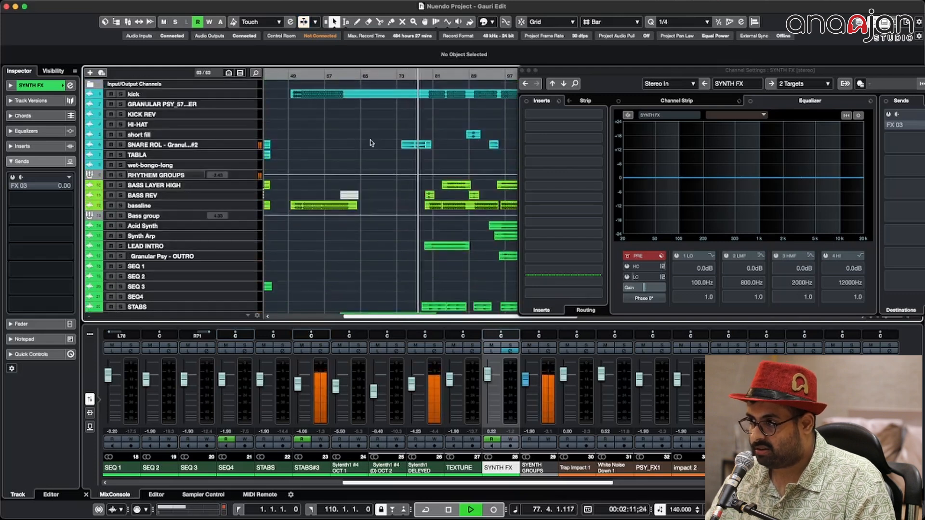
- Select the SNARE ROL track and listen to its roll in the mix from about bar 74
{"action": "left_click", "coordinate": [245, 143]}
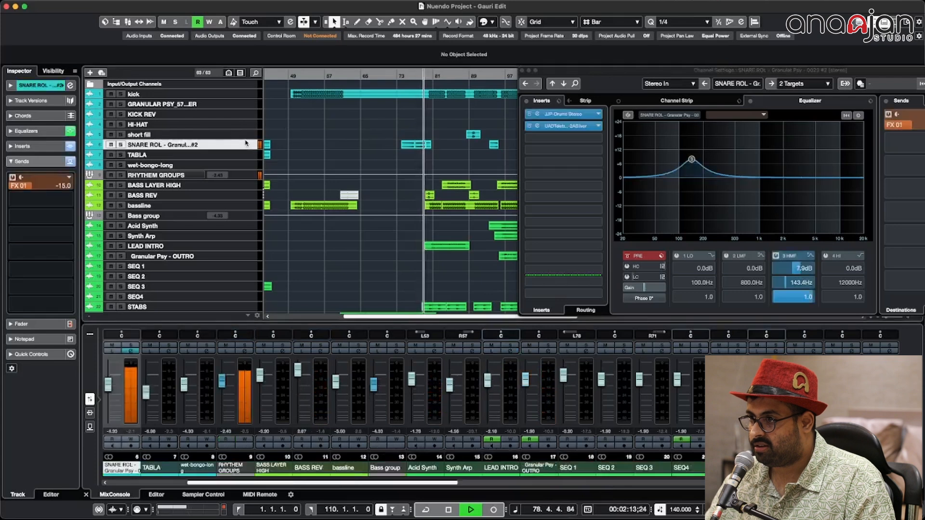
{"action": "key", "text": "space"}
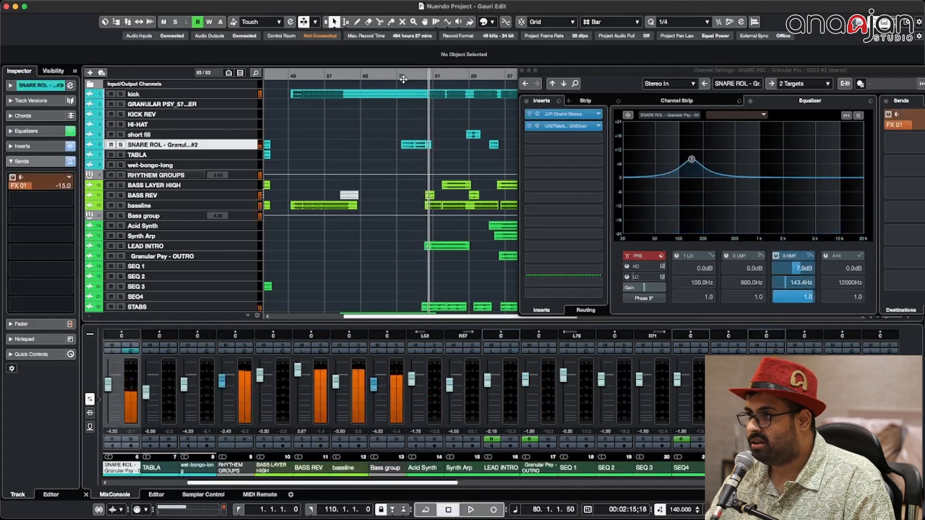
{"action": "left_click", "coordinate": [403, 74]}
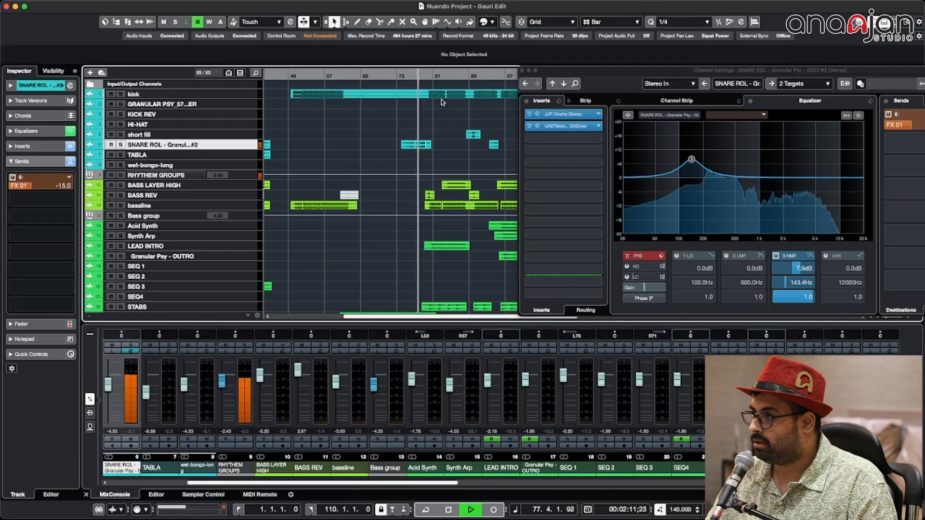
{"action": "key", "text": "space"}
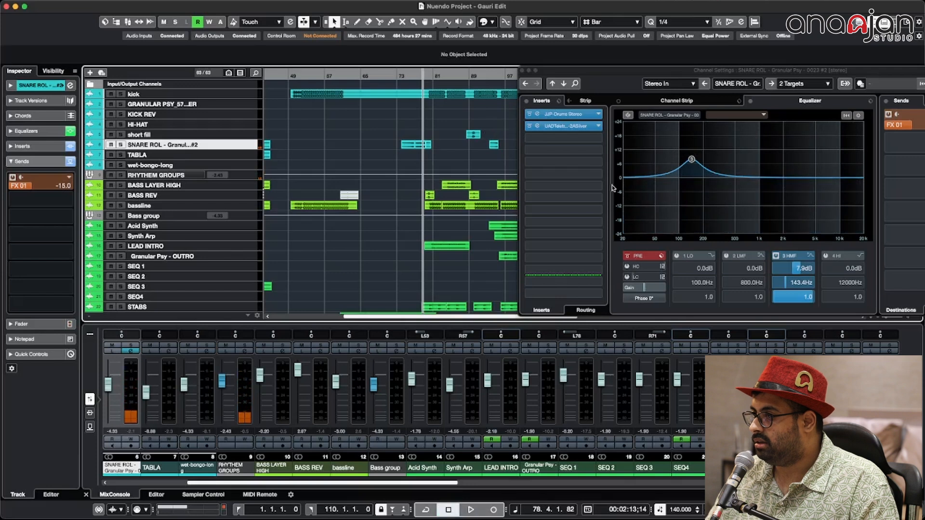
- Play the snare roll again, soloing SNARE ROL up to about bar 80, and release the solo
{"action": "left_click_drag", "start_coordinate": [403, 84], "coordinate": [414, 83]}
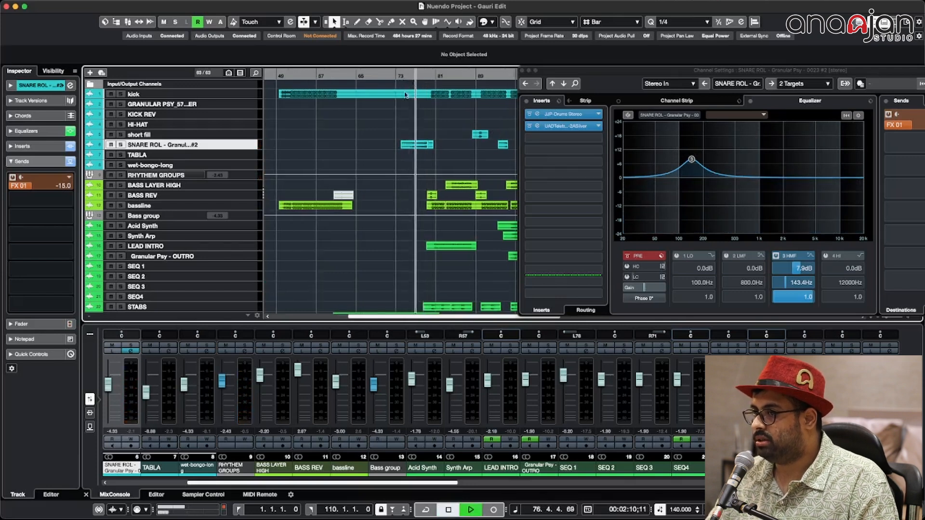
{"action": "key", "text": "s"}
{"action": "key", "text": "space"}
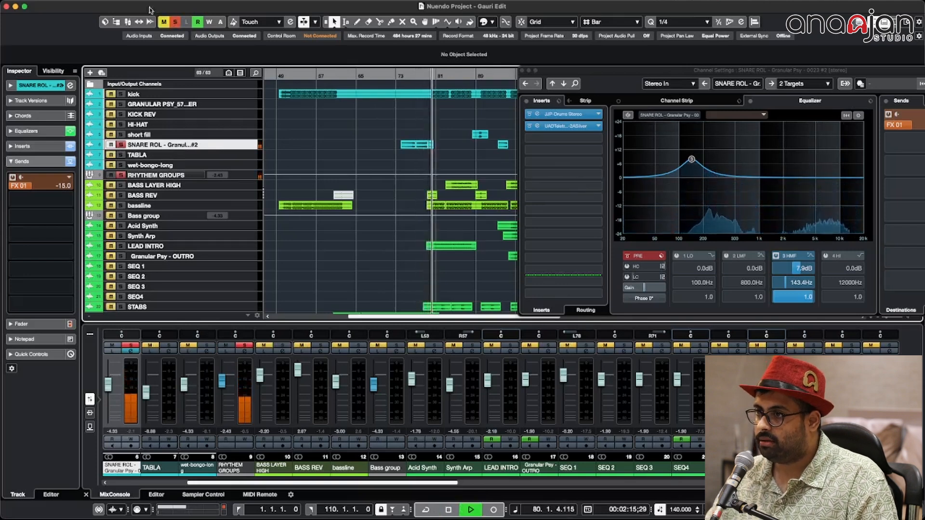
{"action": "key", "text": "s"}
- Close the channel settings window and enlarge the arrangement while the mix plays on past bar 81
{"action": "key", "text": "g"}
{"action": "key", "text": "g"}
{"action": "key", "text": "g"}
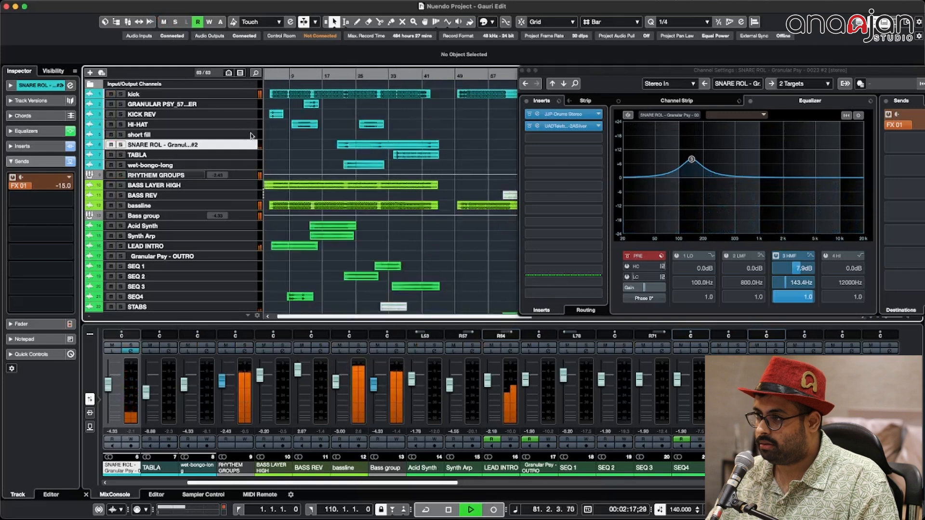
{"action": "key", "text": "shift+g"}
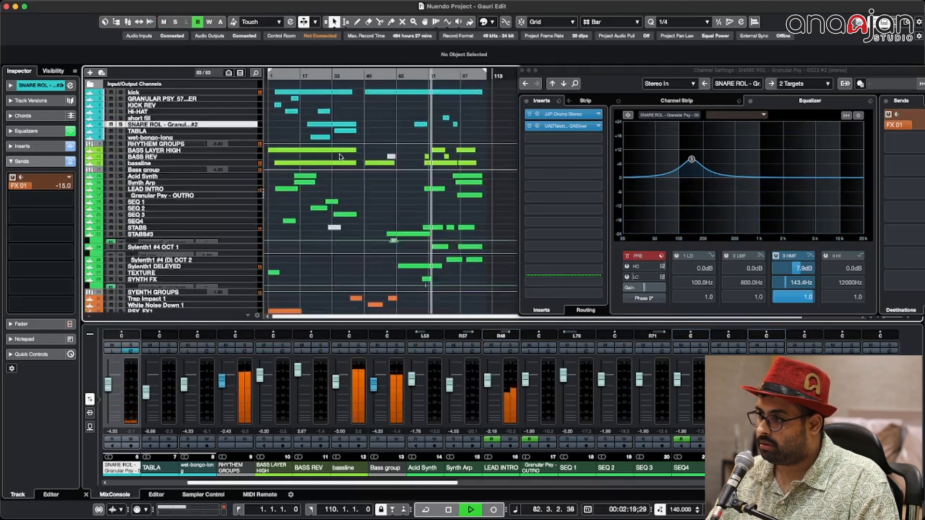
{"action": "key", "text": "shift+h"}
{"action": "key", "text": "shift+h"}
{"action": "scroll", "coordinate": [352, 146], "scroll_direction": "up", "scroll_amount": 4}
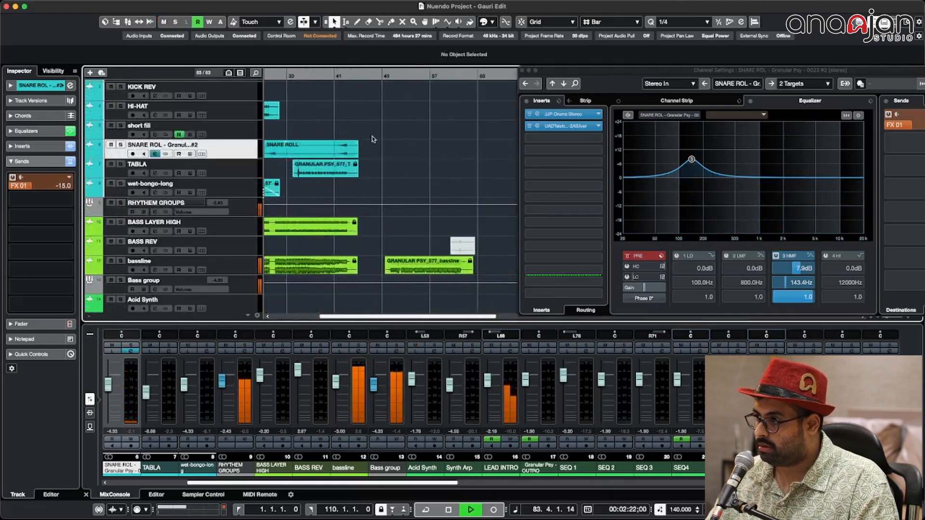
{"action": "left_click", "coordinate": [524, 71]}
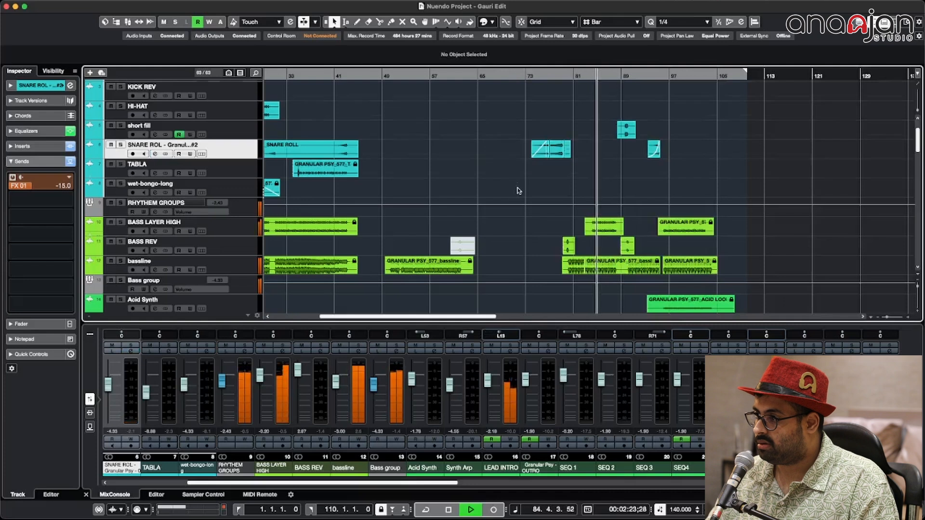
- Fold away the automation lanes of STABS#3 and Sylenth1 #4 OCT 1
{"action": "scroll", "coordinate": [516, 189], "scroll_direction": "down", "scroll_amount": 1}
{"action": "key", "text": "f"}
{"action": "scroll", "coordinate": [412, 164], "scroll_direction": "down", "scroll_amount": 10}
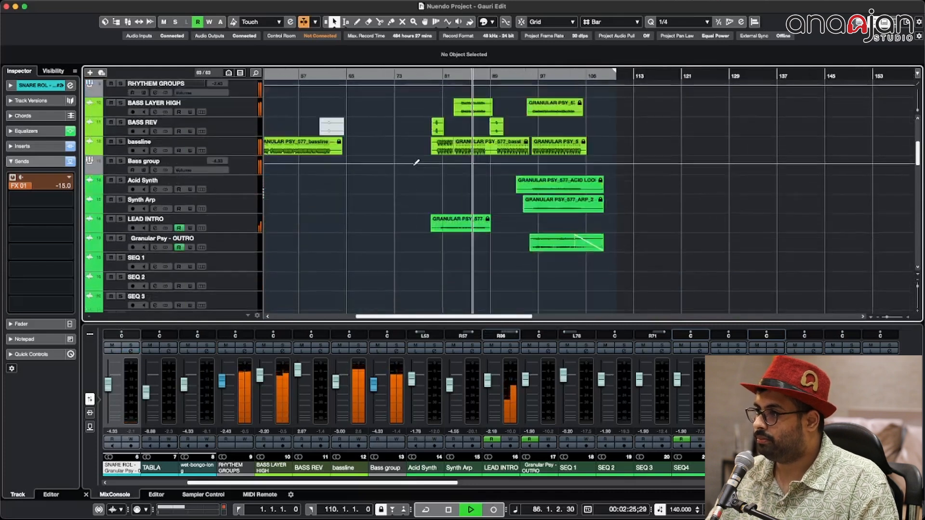
{"action": "scroll", "coordinate": [332, 178], "scroll_direction": "down", "scroll_amount": 2}
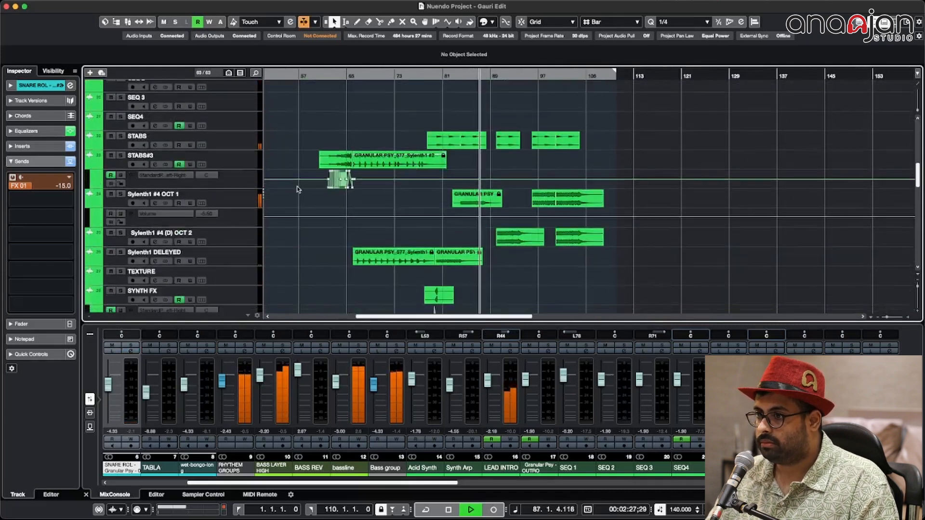
{"action": "left_click", "coordinate": [91, 179]}
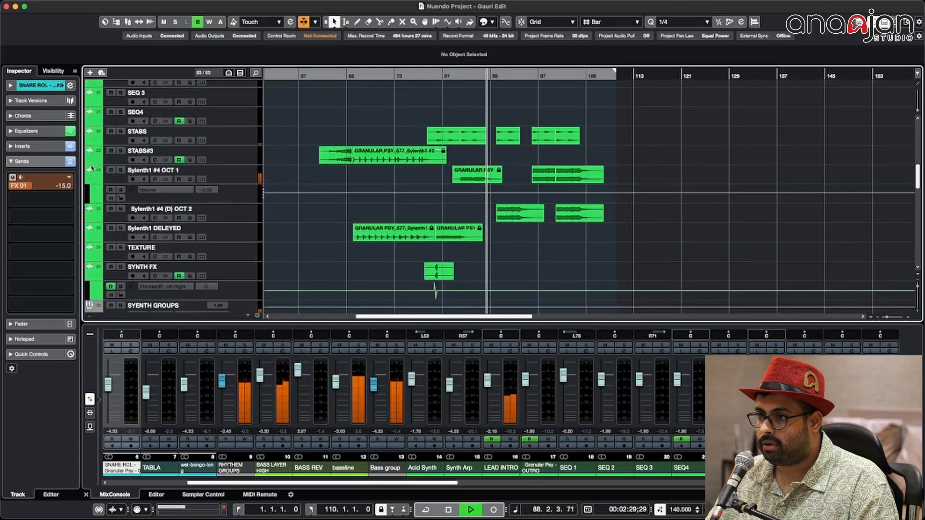
{"action": "left_click", "coordinate": [91, 178]}
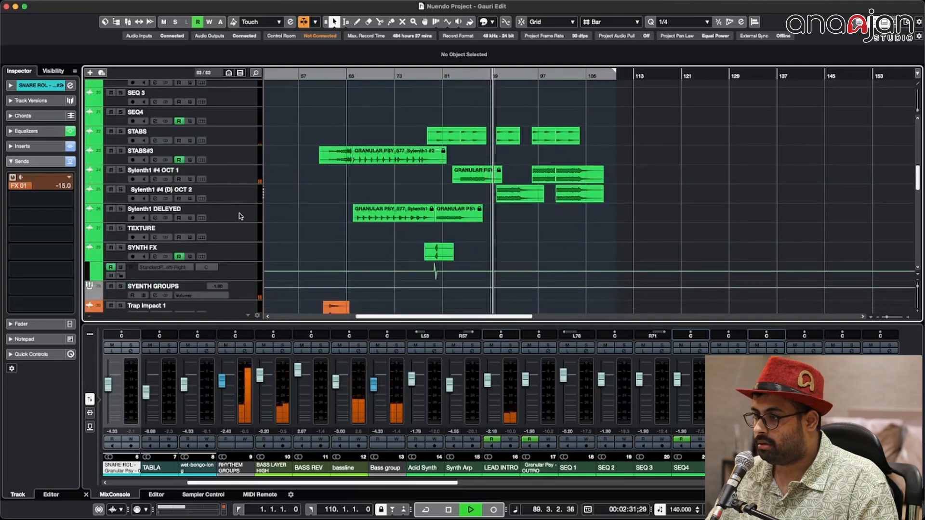
- Stop playback at about bar 92 and select the Sylenth1 DELEYED track
{"action": "scroll", "coordinate": [241, 216], "scroll_direction": "down", "scroll_amount": 3}
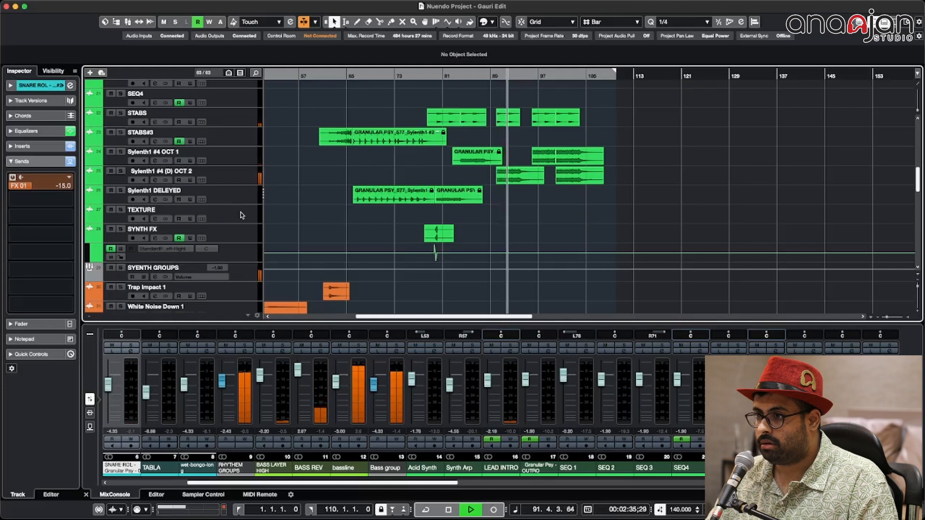
{"action": "key", "text": "space"}
{"action": "left_click", "coordinate": [194, 194]}
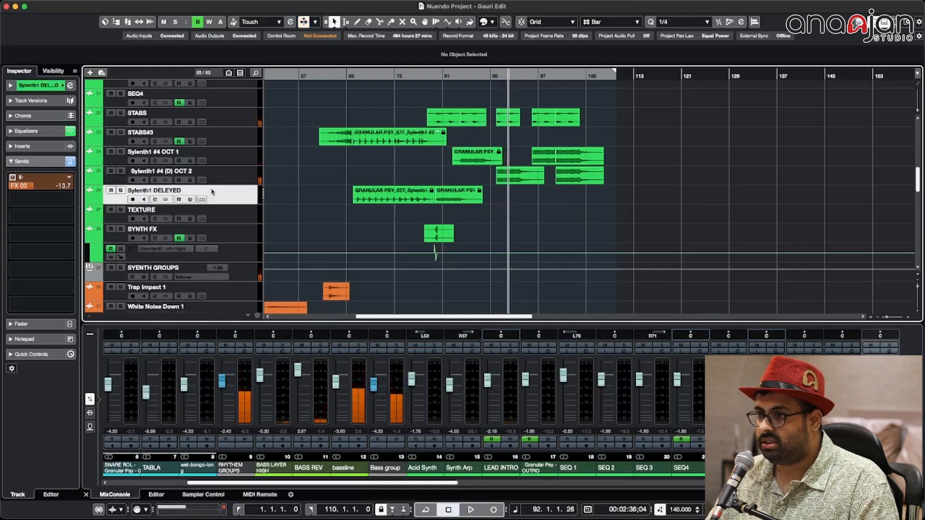
- Solo the SYNTH FX track, play it from about bar 78 to bar 81, and zoom in around its clip
{"action": "scroll", "coordinate": [256, 217], "scroll_direction": "down", "scroll_amount": 1}
{"action": "left_click", "coordinate": [237, 228]}
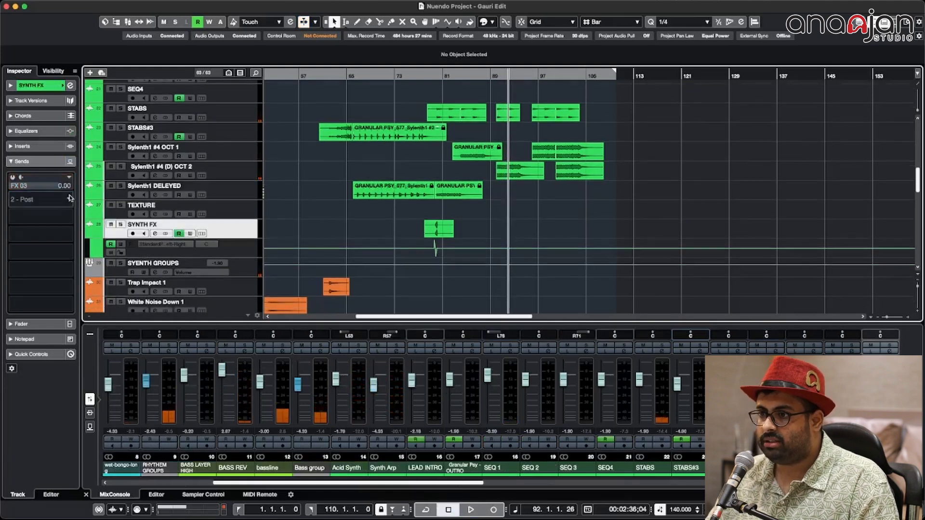
{"action": "left_click_drag", "start_coordinate": [437, 75], "coordinate": [428, 75]}
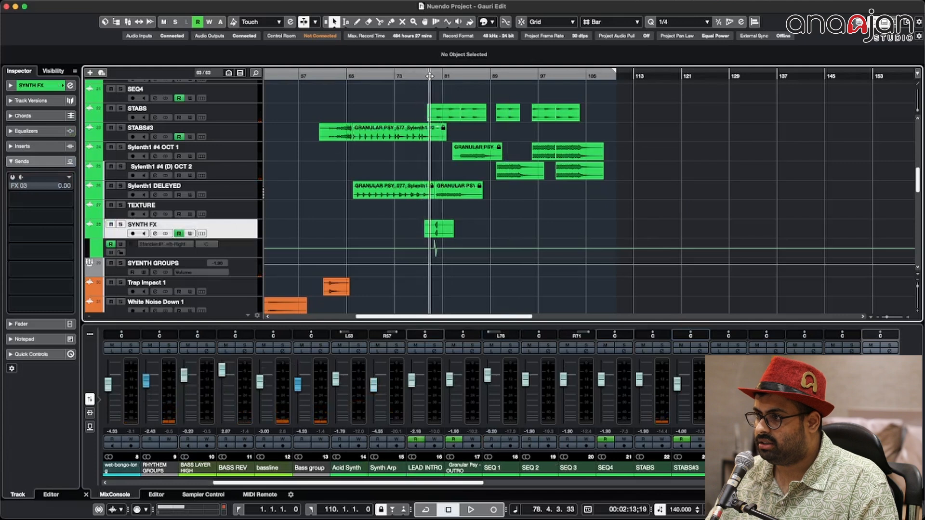
{"action": "key", "text": "s"}
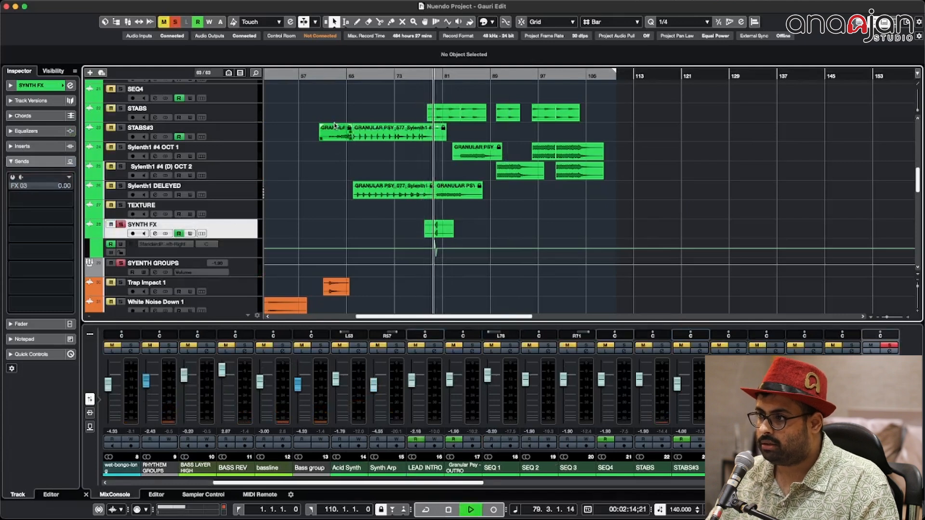
{"action": "key", "text": "h"}
{"action": "key", "text": "h"}
{"action": "key", "text": "h"}
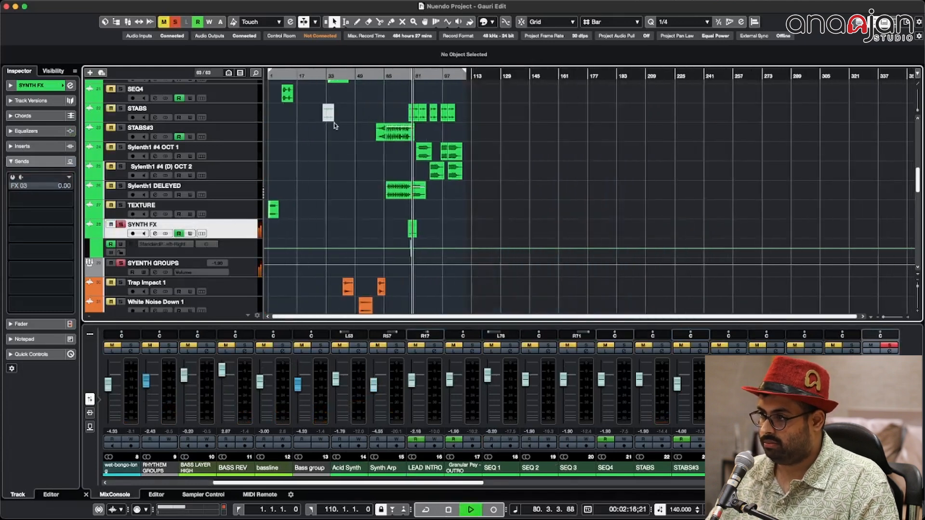
{"action": "key", "text": "h"}
{"action": "key", "text": "space"}
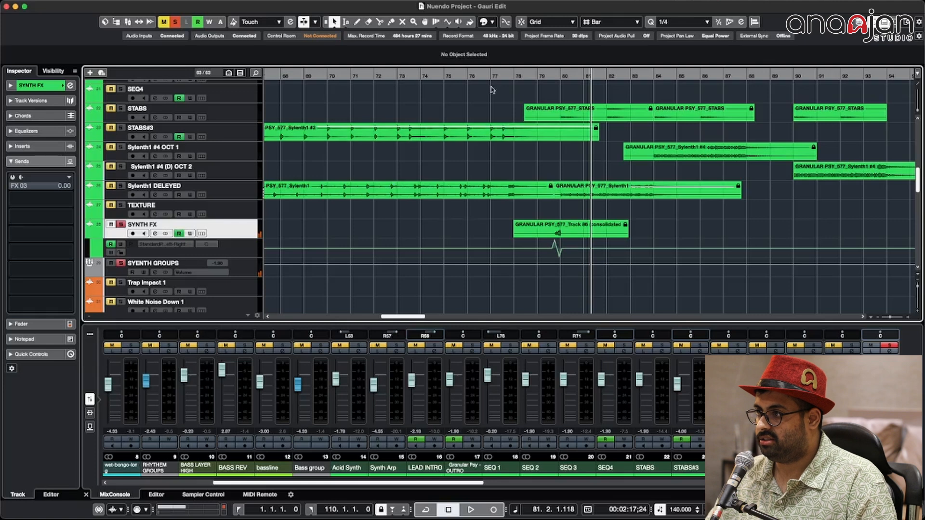
- Turn on cycle mode, release the SYNTH FX solo and resume playback of the full mix from about bar 81
{"action": "key", "text": "slash"}
{"action": "left_click", "coordinate": [174, 19]}
{"action": "key", "text": "space"}
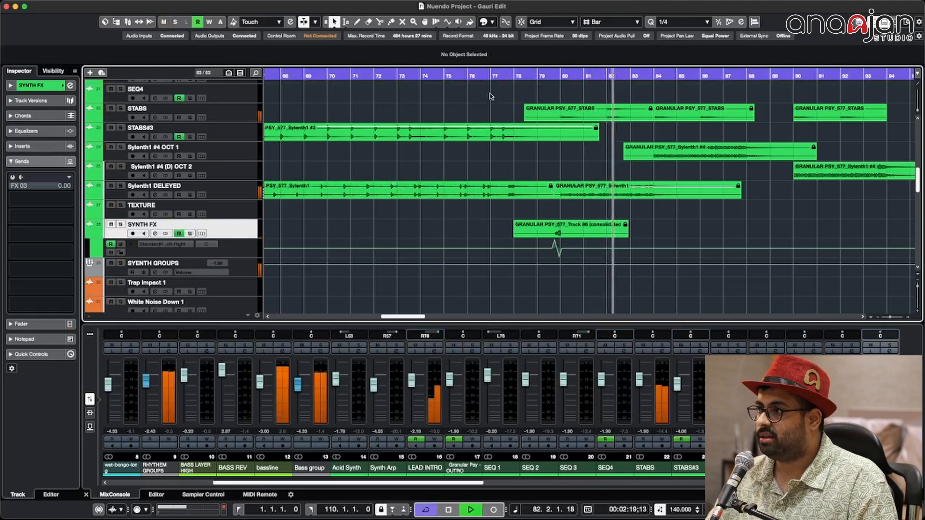
- Replay the passage around bars 77 to 80 while checking the tracks from kick down to the vocals, and stop at bar 80
{"action": "left_click", "coordinate": [479, 78]}
{"action": "scroll", "coordinate": [456, 157], "scroll_direction": "up", "scroll_amount": 1}
{"action": "scroll", "coordinate": [456, 156], "scroll_direction": "up", "scroll_amount": 20}
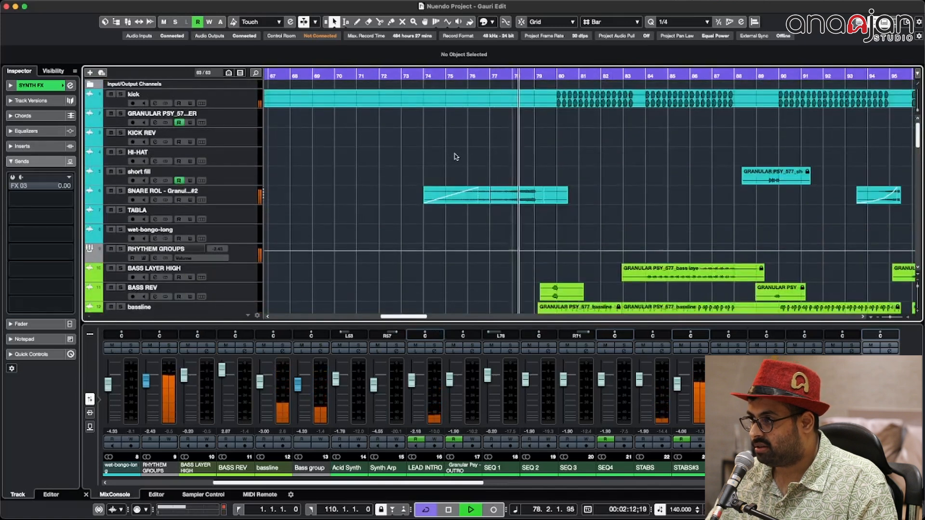
{"action": "scroll", "coordinate": [456, 156], "scroll_direction": "down", "scroll_amount": 20}
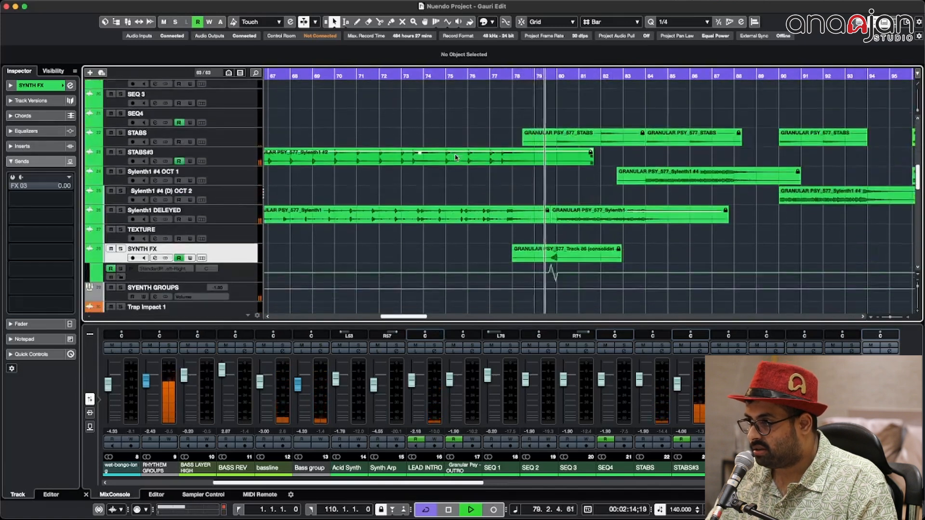
{"action": "scroll", "coordinate": [454, 157], "scroll_direction": "down", "scroll_amount": 10}
{"action": "scroll", "coordinate": [456, 157], "scroll_direction": "down", "scroll_amount": 15}
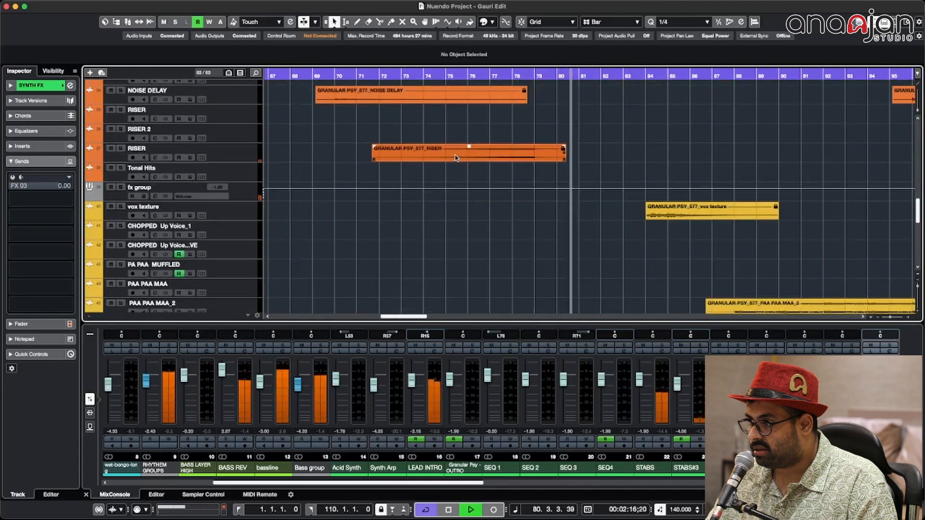
{"action": "left_click", "coordinate": [530, 77]}
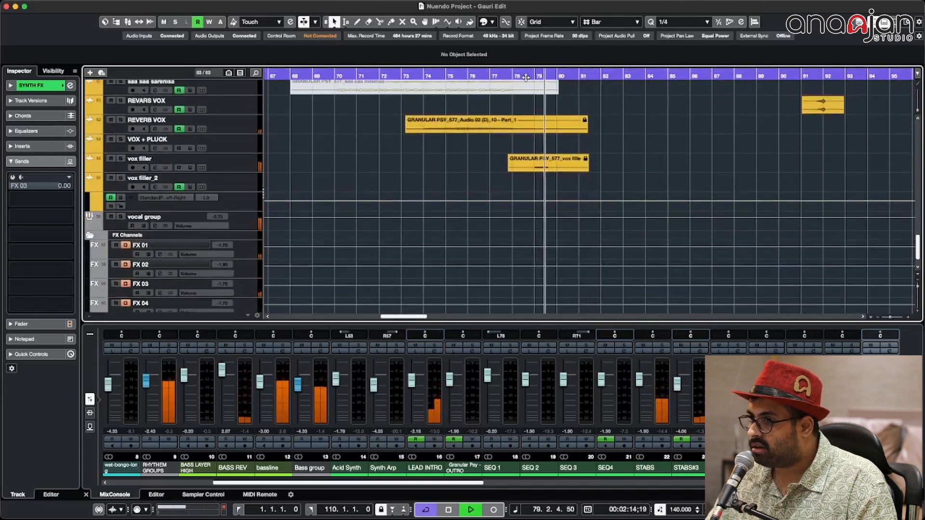
{"action": "key", "text": "space"}
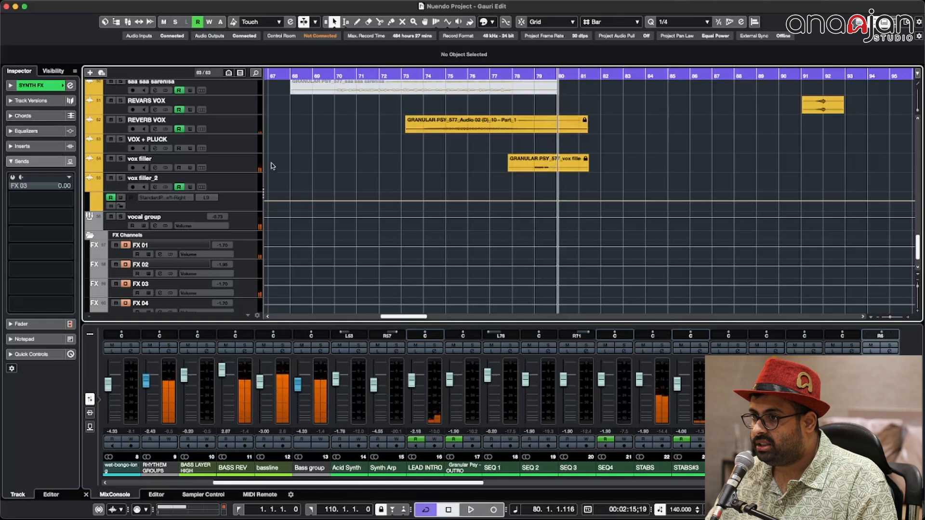
- Solo the vox filler track and play its clip from just before bar 79 to about bar 79.5
{"action": "left_click", "coordinate": [249, 167]}
{"action": "key", "text": "s"}
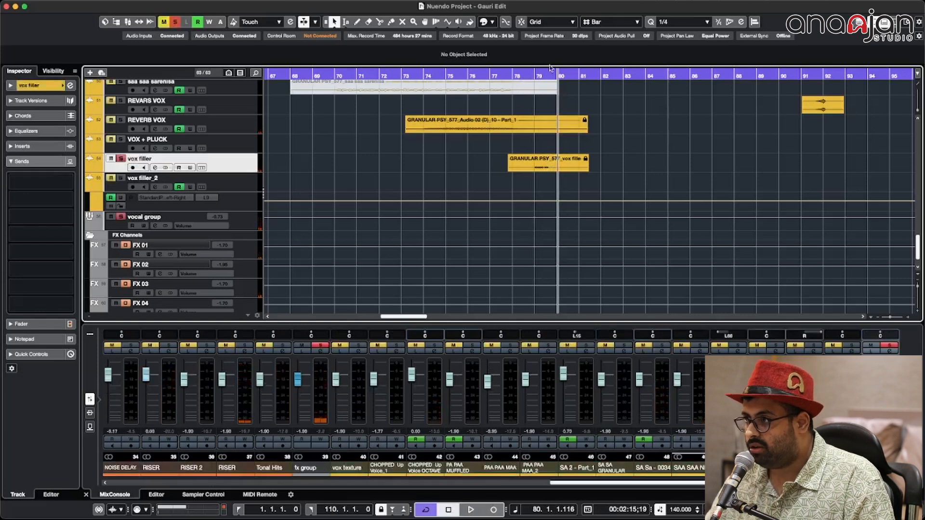
{"action": "left_click", "coordinate": [533, 73]}
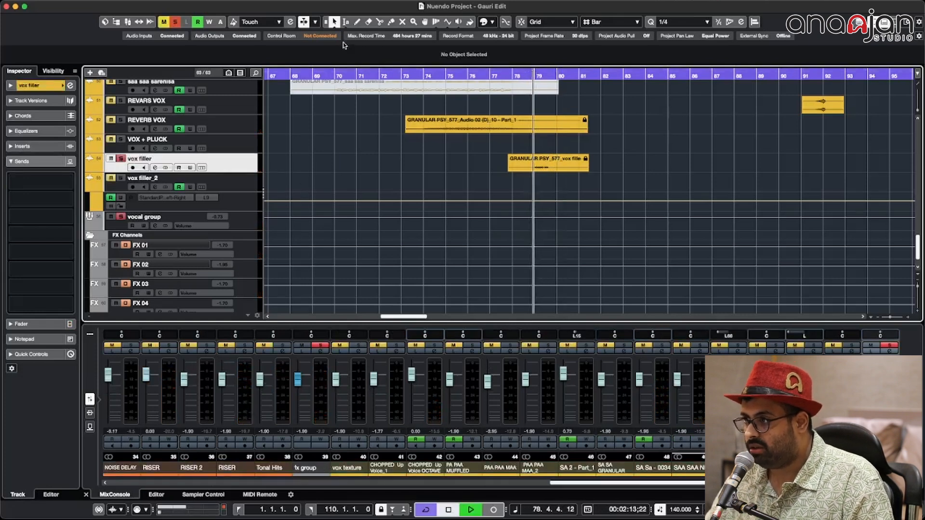
{"action": "key", "text": "space"}
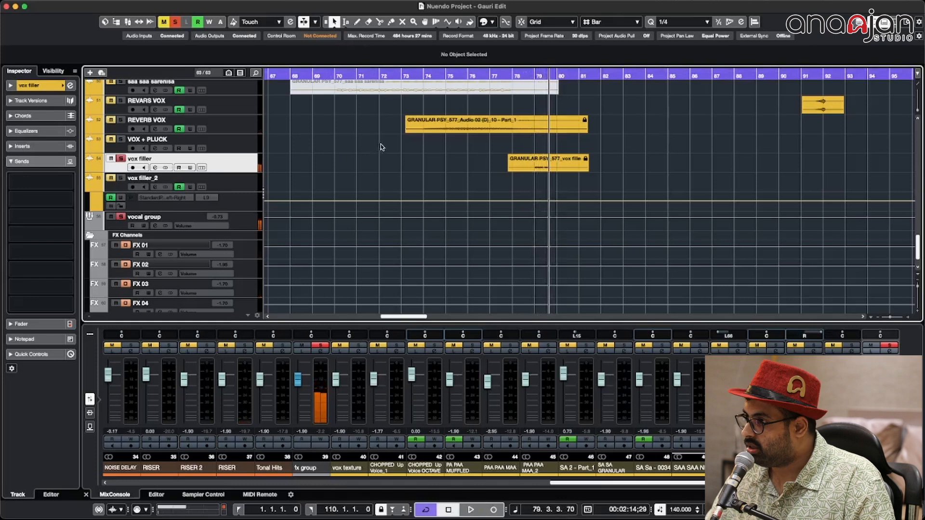
- Return to the SYNTH FX track, enlarge its clip and pan automation near bar 80, and listen to it soloed
{"action": "scroll", "coordinate": [408, 149], "scroll_direction": "up", "scroll_amount": 15}
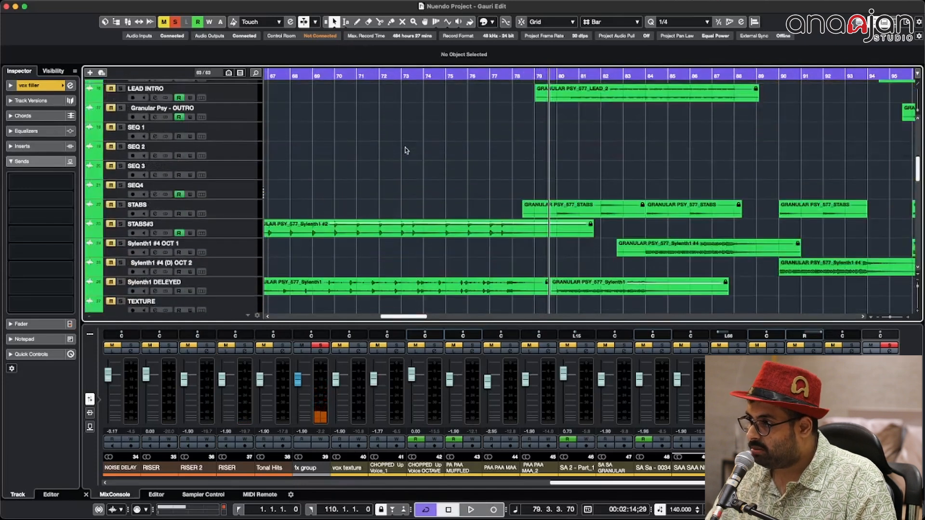
{"action": "scroll", "coordinate": [407, 154], "scroll_direction": "down", "scroll_amount": 1}
{"action": "key", "text": "g"}
{"action": "key", "text": "g"}
{"action": "key", "text": "g"}
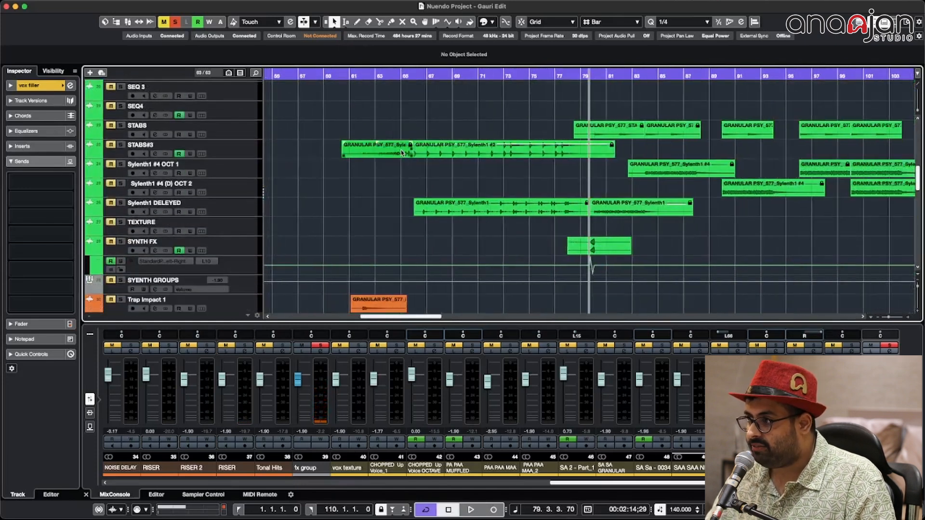
{"action": "key", "text": "h"}
{"action": "key", "text": "h"}
{"action": "key", "text": "h"}
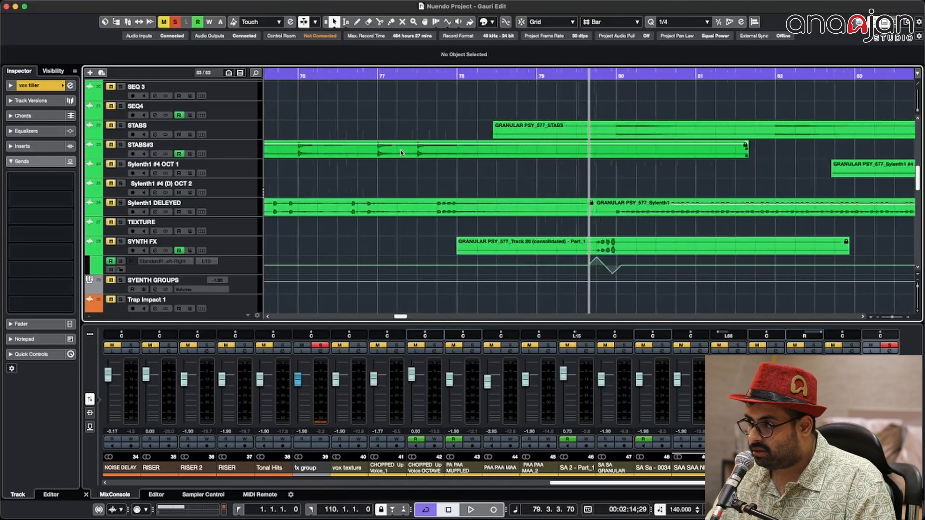
{"action": "left_click", "coordinate": [220, 248]}
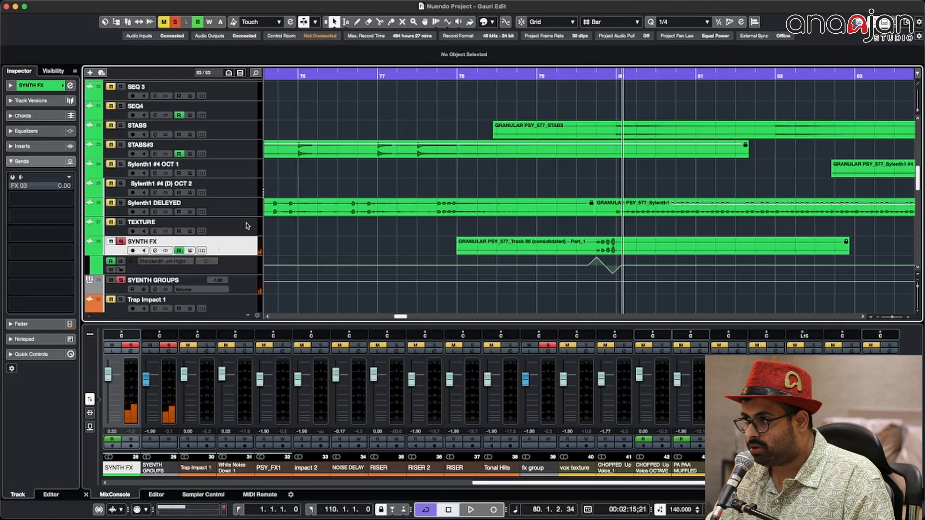
- Release the SYNTH FX solo and play the full mix from between bars 77 and 78
{"action": "left_click", "coordinate": [175, 22]}
{"action": "double_click", "coordinate": [415, 78]}
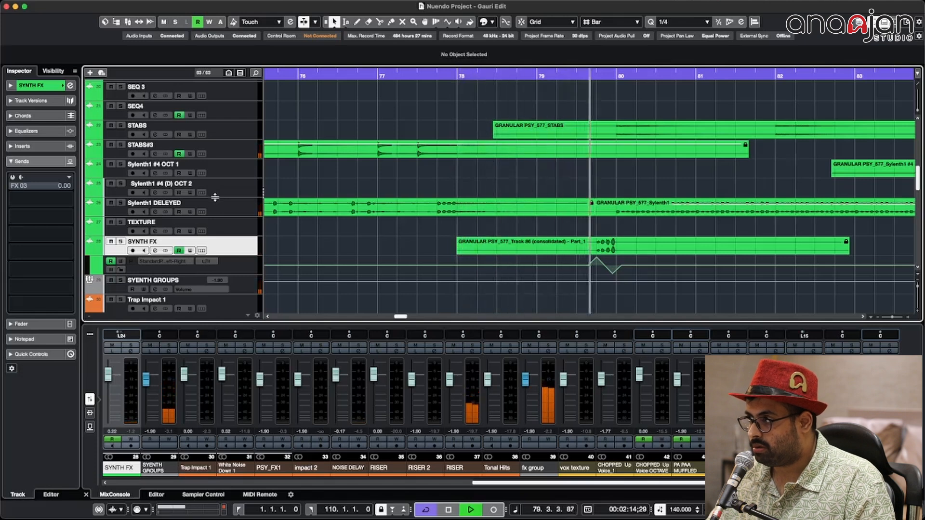
{"action": "key", "text": "g"}
{"action": "key", "text": "g"}
{"action": "key", "text": "g"}
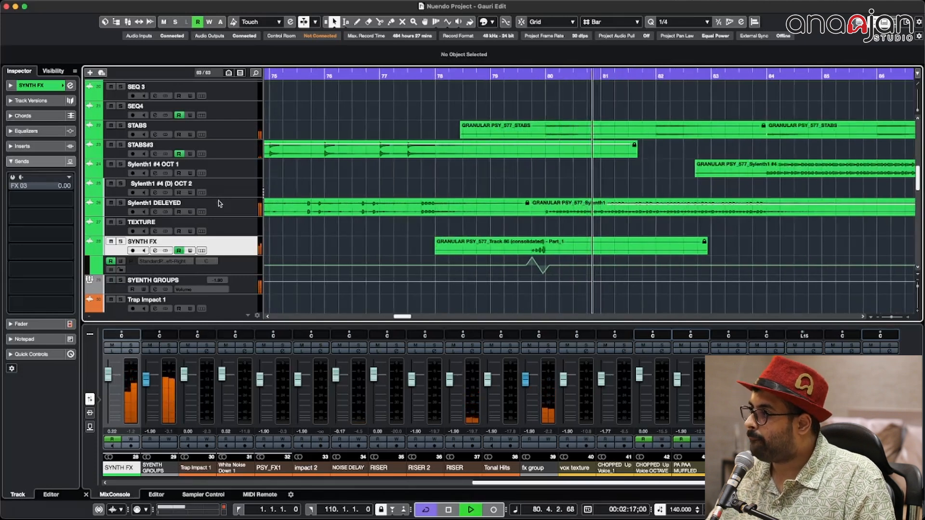
- Shrink the track heights and fit the whole song in the arrangement while the mix plays on, returning to the first tracks
{"action": "key", "text": "shift+g"}
{"action": "key", "text": "g"}
{"action": "key", "text": "g"}
{"action": "key", "text": "g"}
{"action": "key", "text": "g"}
{"action": "key", "text": "g"}
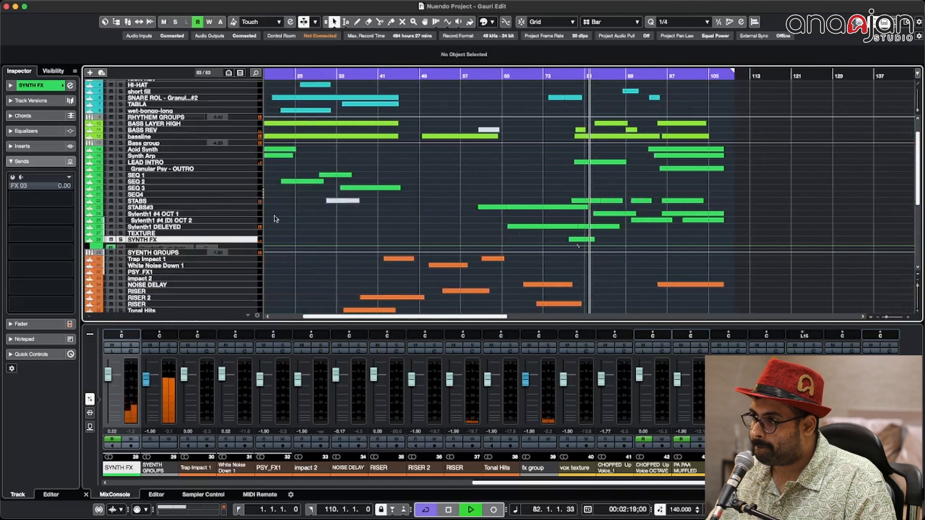
{"action": "scroll", "coordinate": [399, 225], "scroll_direction": "down", "scroll_amount": 1}
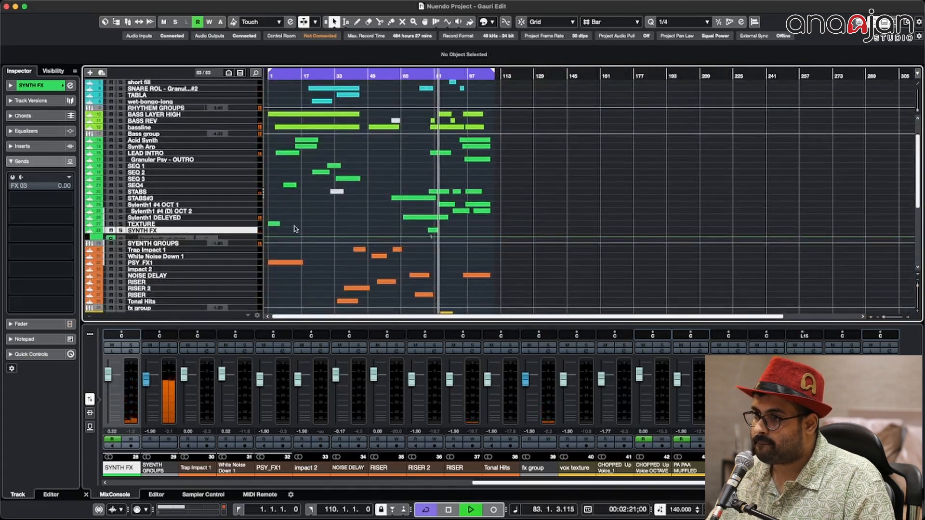
{"action": "scroll", "coordinate": [297, 227], "scroll_direction": "down", "scroll_amount": 2}
{"action": "scroll", "coordinate": [296, 227], "scroll_direction": "up", "scroll_amount": 3}
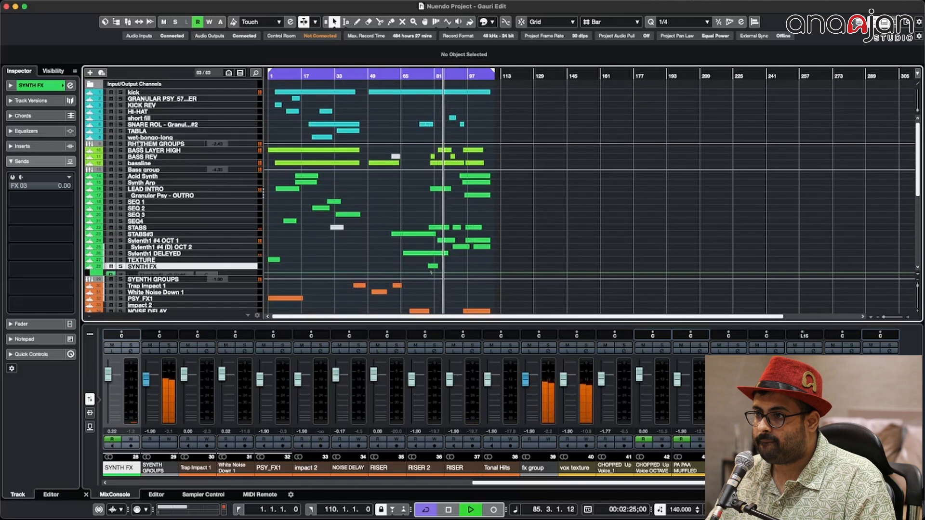
- Solo BASS LAYER HIGH briefly around bar 86, release the solo and select the track
{"action": "left_click", "coordinate": [121, 151]}
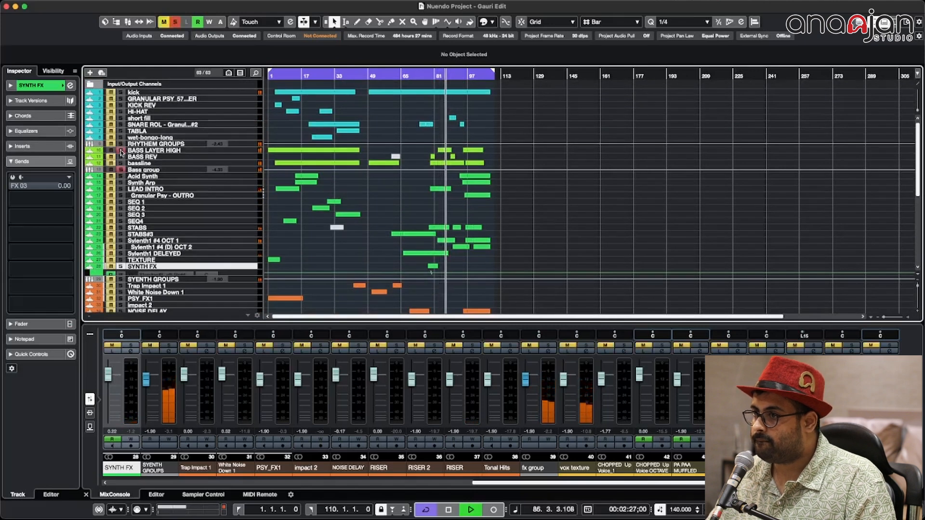
{"action": "left_click", "coordinate": [121, 150]}
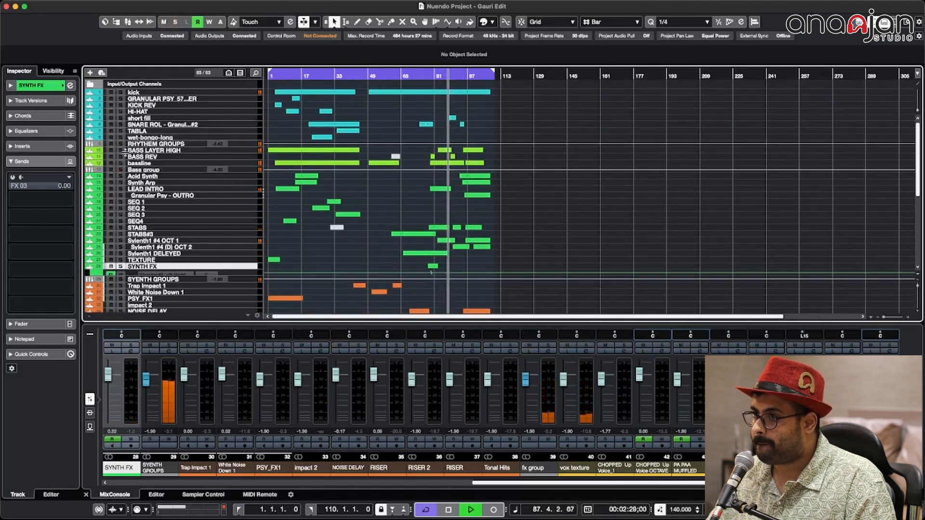
{"action": "left_click", "coordinate": [145, 150]}
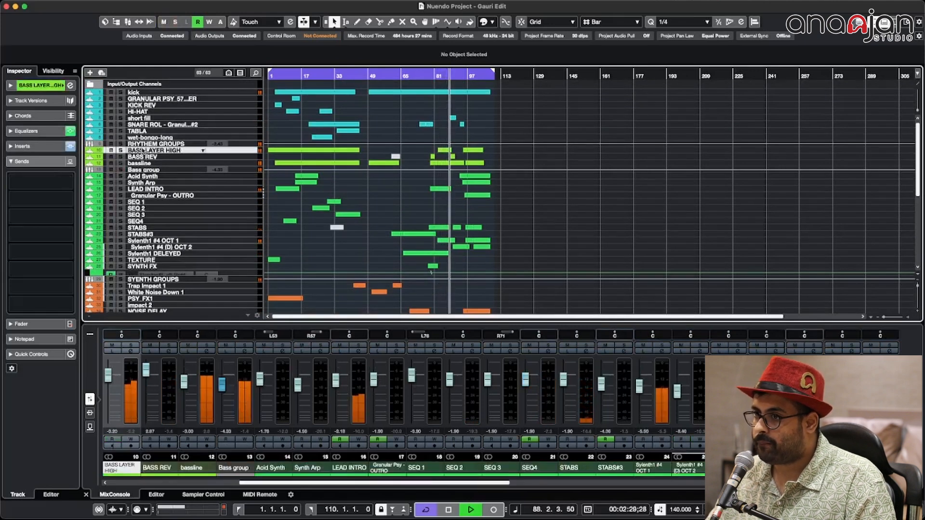
- Raise the high EQ band of BASS LAYER HIGH to 19.9 dB at 2976 Hz while replaying from about bar 84, and close its channel settings
{"action": "left_click", "coordinate": [71, 85]}
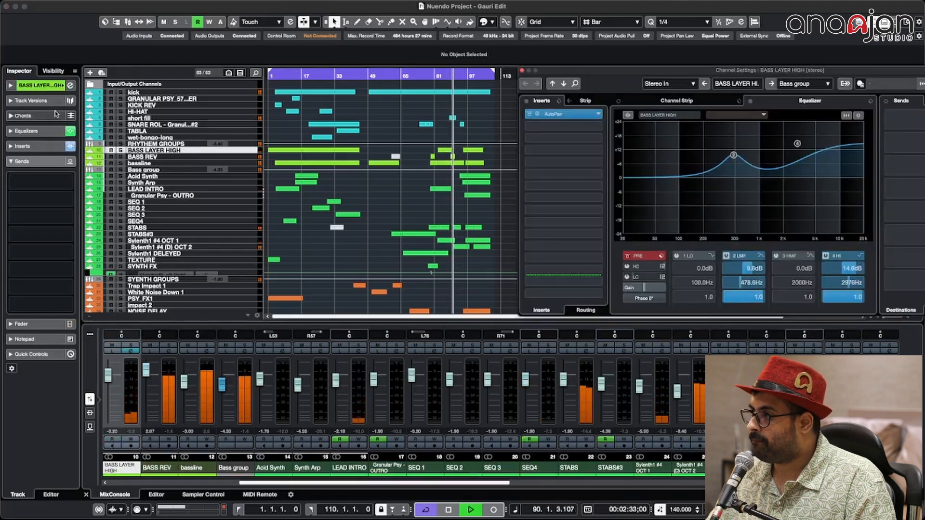
{"action": "left_click", "coordinate": [440, 78]}
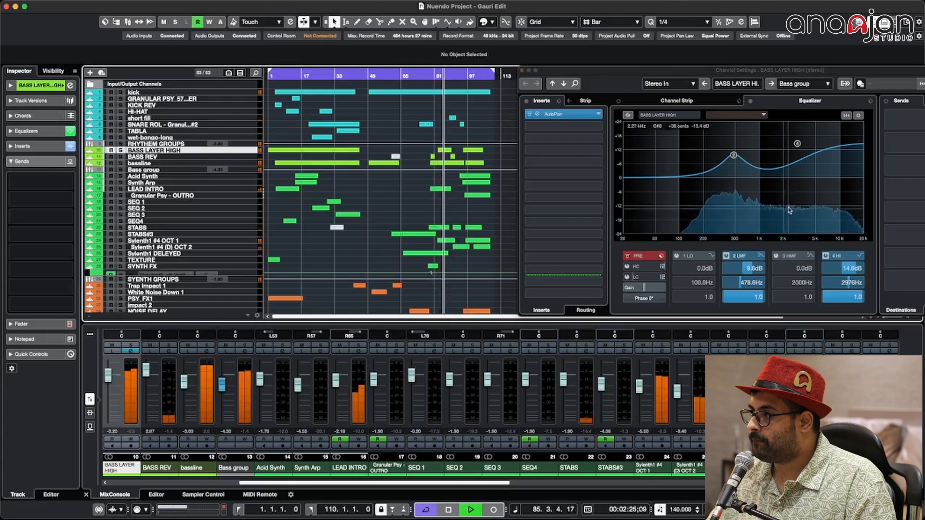
{"action": "left_click_drag", "start_coordinate": [797, 143], "coordinate": [798, 134]}
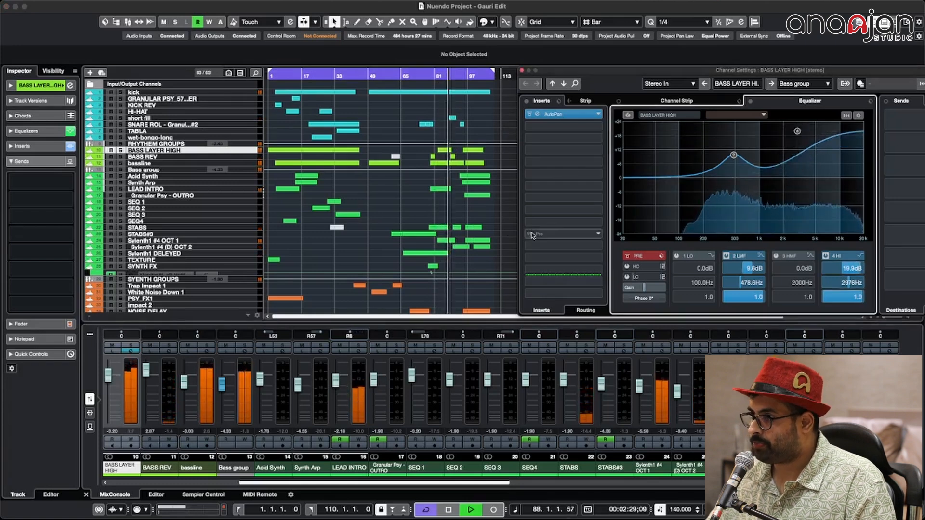
{"action": "scroll", "coordinate": [422, 174], "scroll_direction": "down", "scroll_amount": 1}
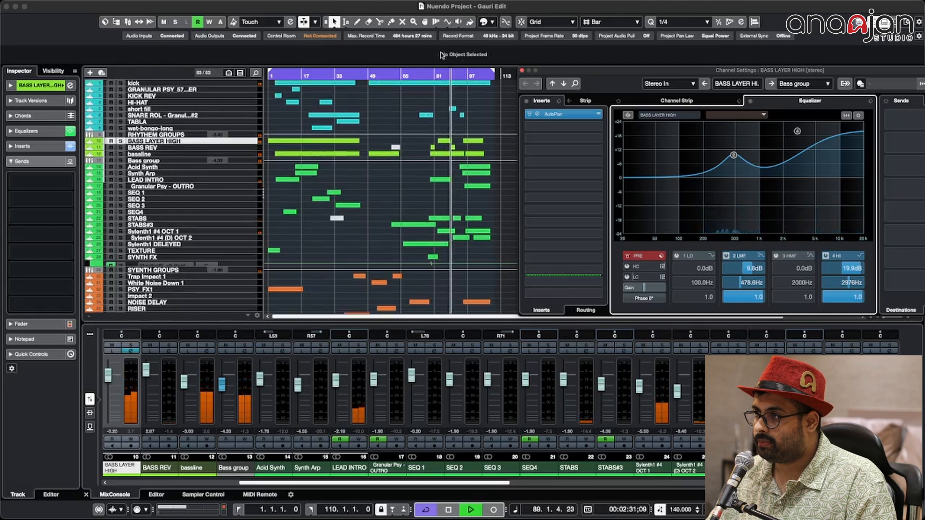
{"action": "left_click", "coordinate": [522, 70]}
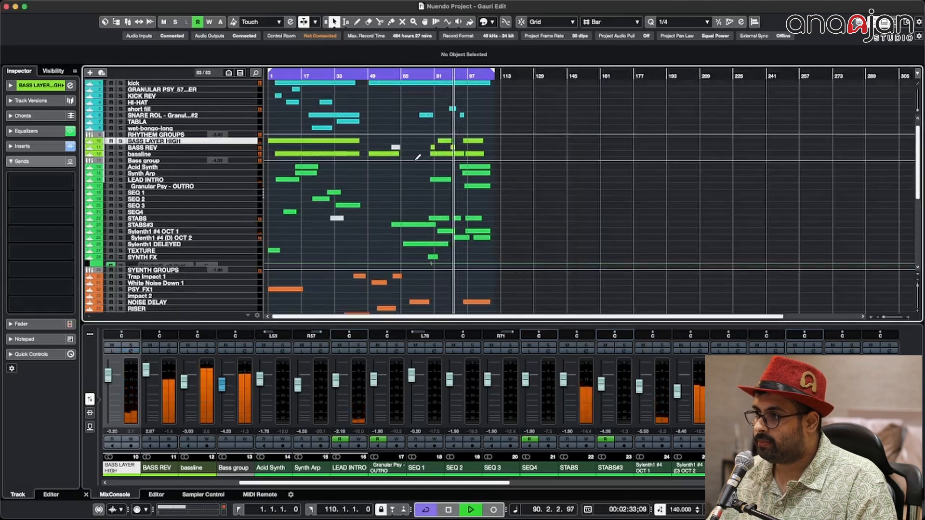
- Stop playback near bar 90 and look over the synth, effects and vocal tracks down to the FX channels
{"action": "scroll", "coordinate": [417, 157], "scroll_direction": "down", "scroll_amount": 1}
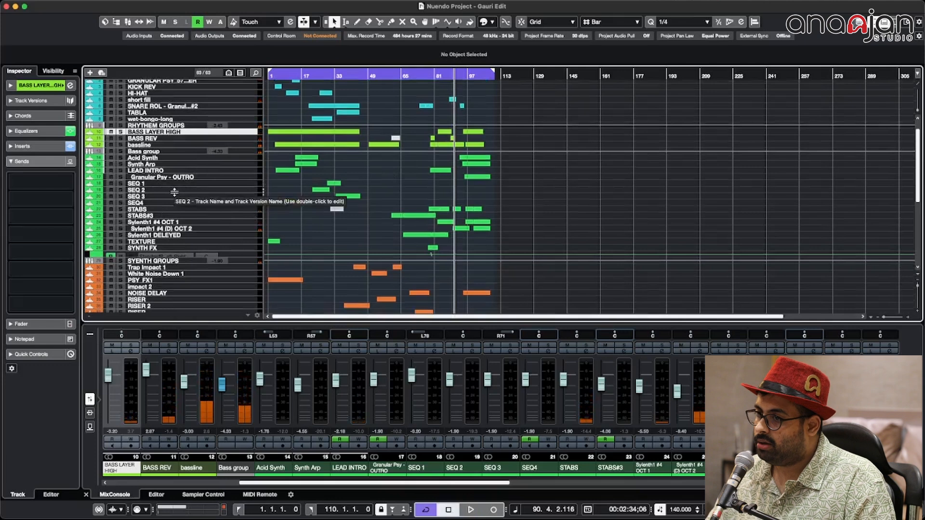
{"action": "scroll", "coordinate": [174, 192], "scroll_direction": "down", "scroll_amount": 3}
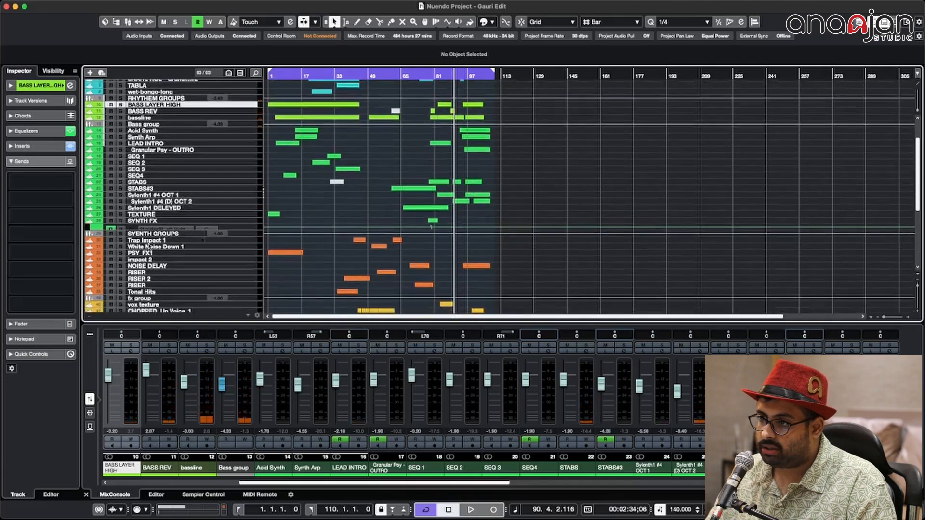
{"action": "scroll", "coordinate": [145, 207], "scroll_direction": "down", "scroll_amount": 3}
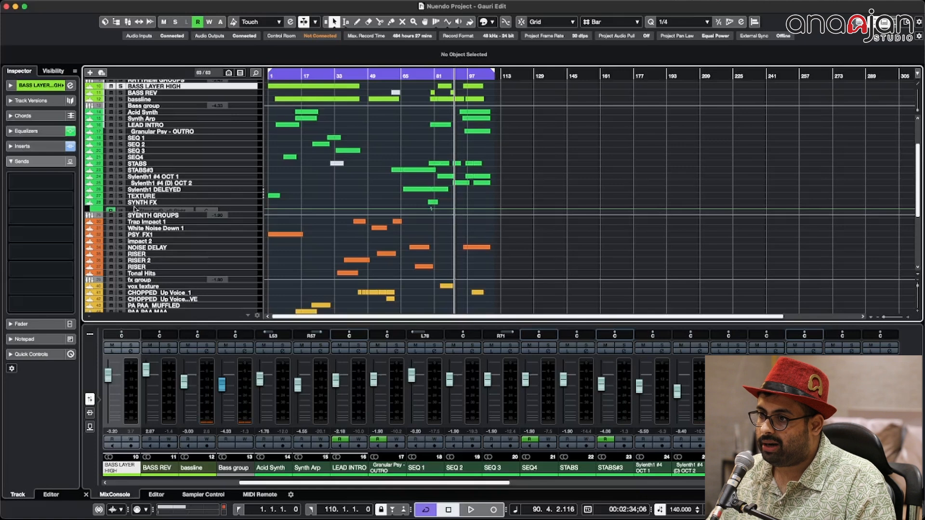
{"action": "scroll", "coordinate": [137, 246], "scroll_direction": "down", "scroll_amount": 6}
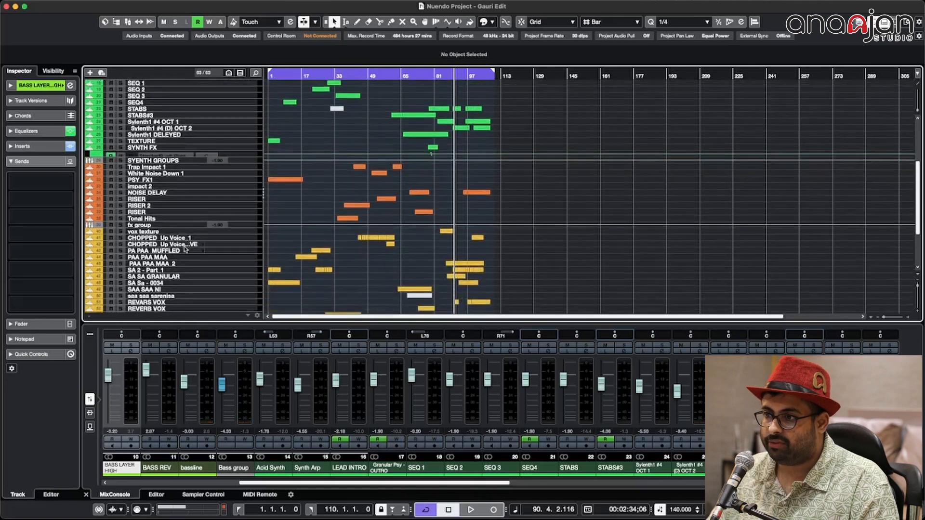
{"action": "scroll", "coordinate": [171, 236], "scroll_direction": "down", "scroll_amount": 2}
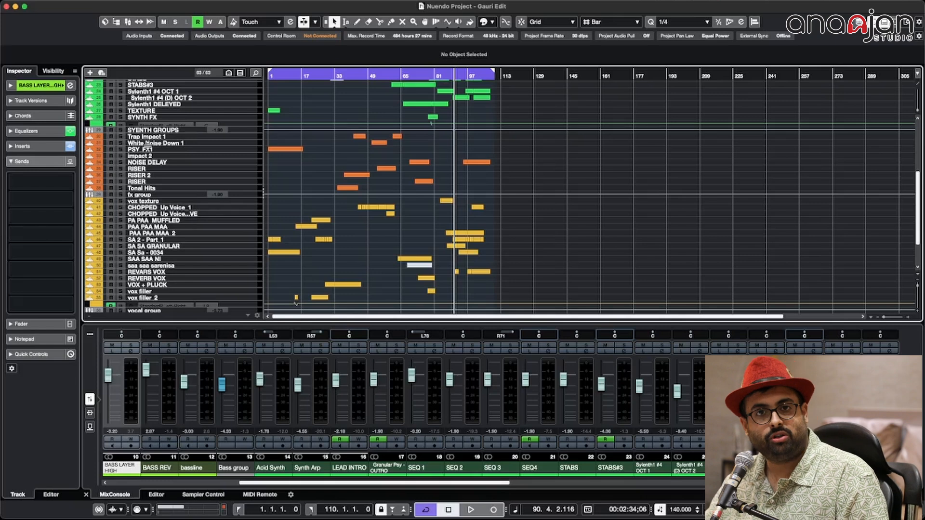
{"action": "scroll", "coordinate": [195, 179], "scroll_direction": "down", "scroll_amount": 3}
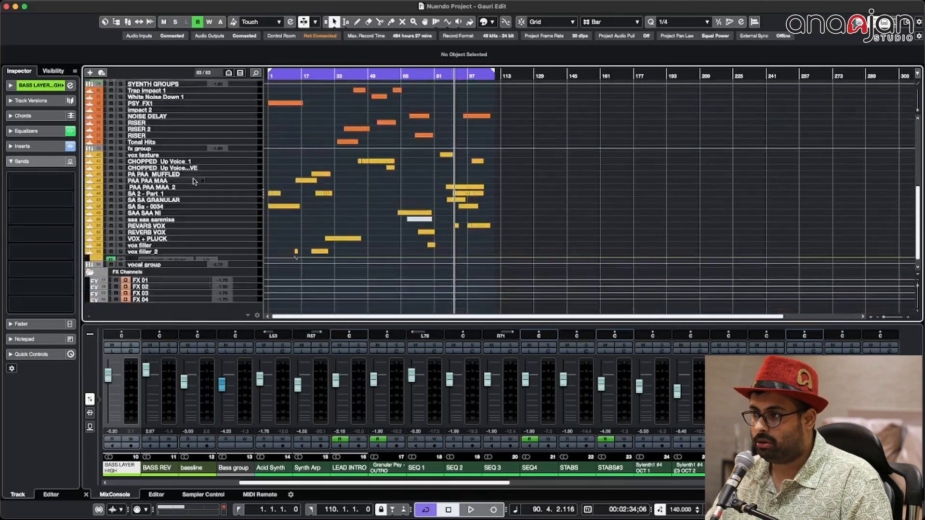